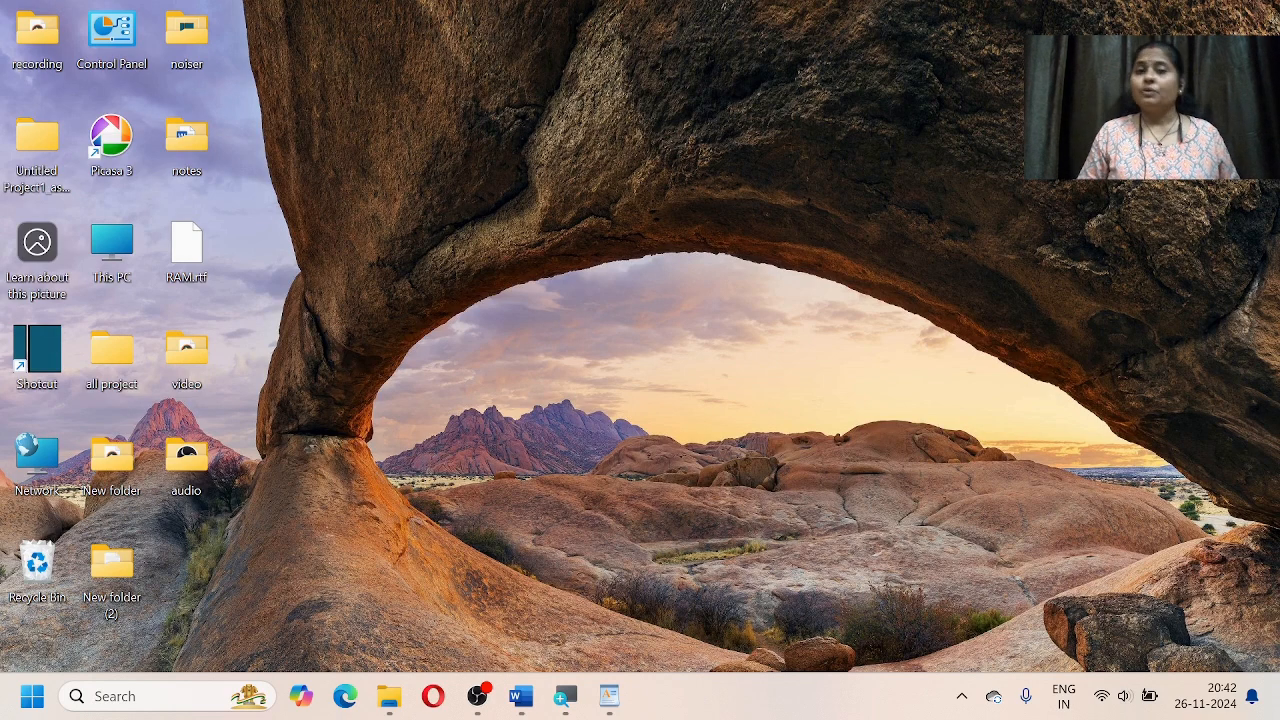
Step: Bring the Word notes document forward and scroll through it to read the exercise
click(521, 696)
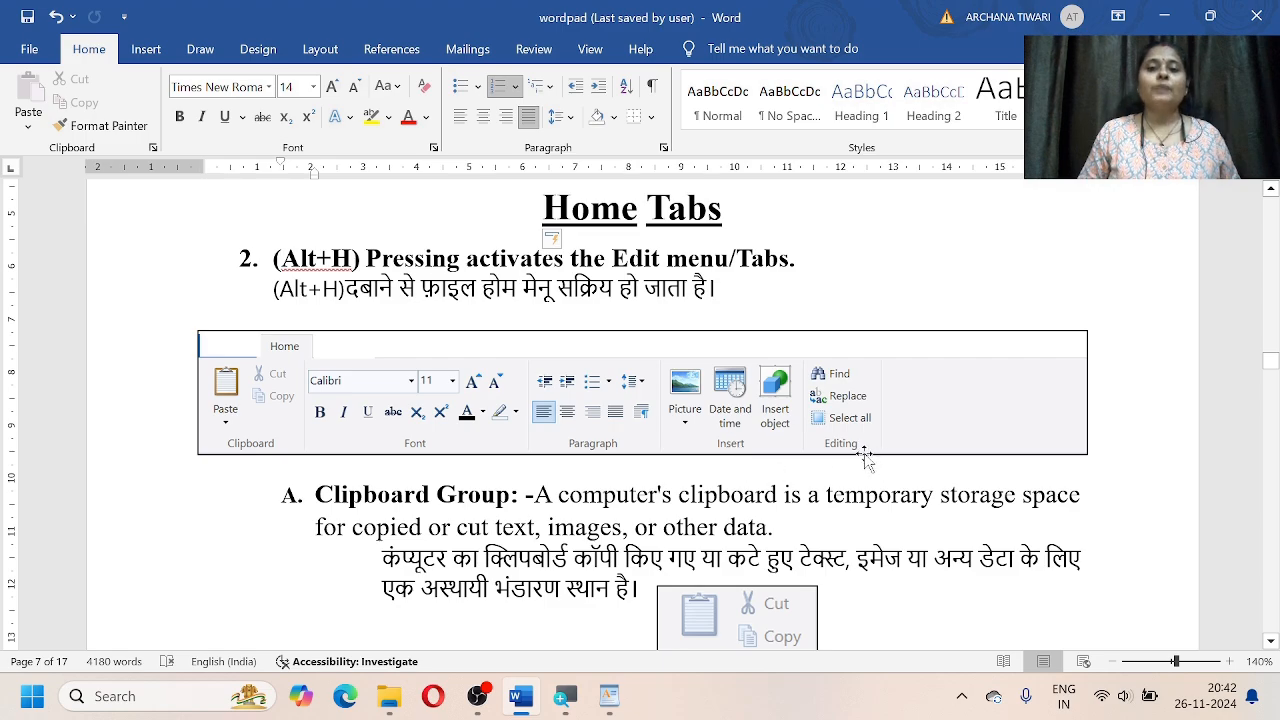
scroll(861, 520, down, 15)
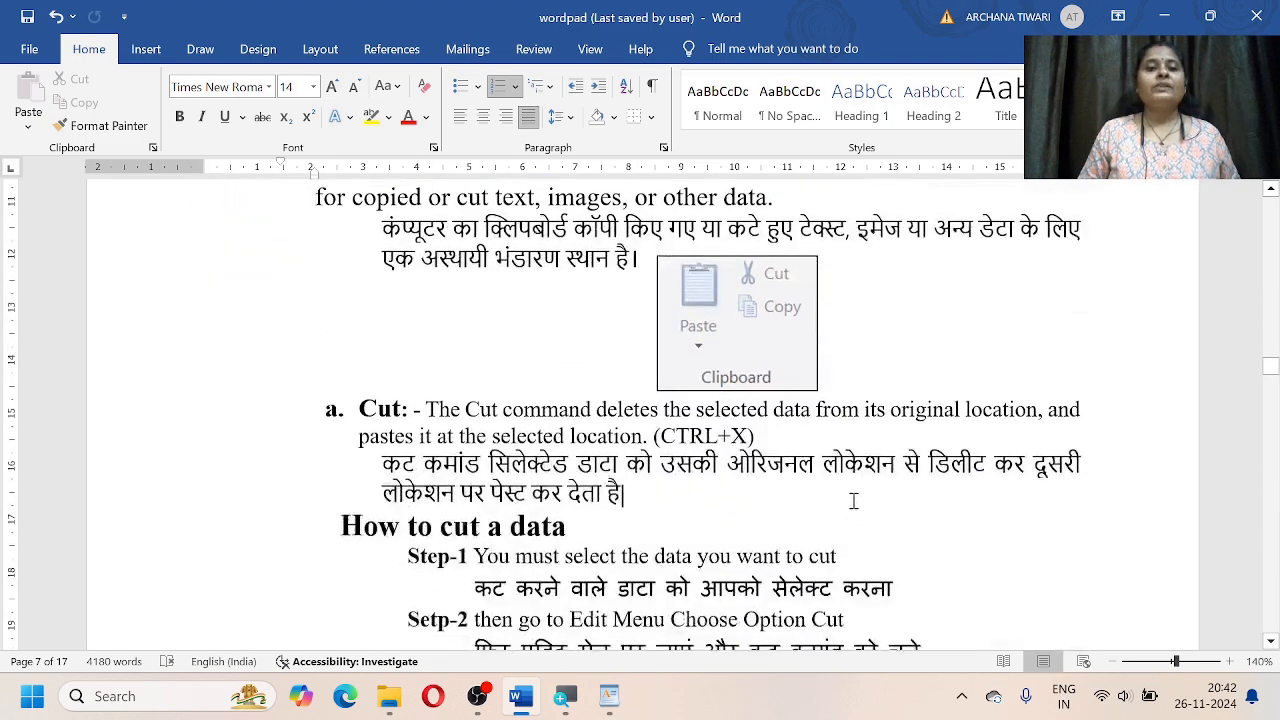
scroll(854, 500, down, 15)
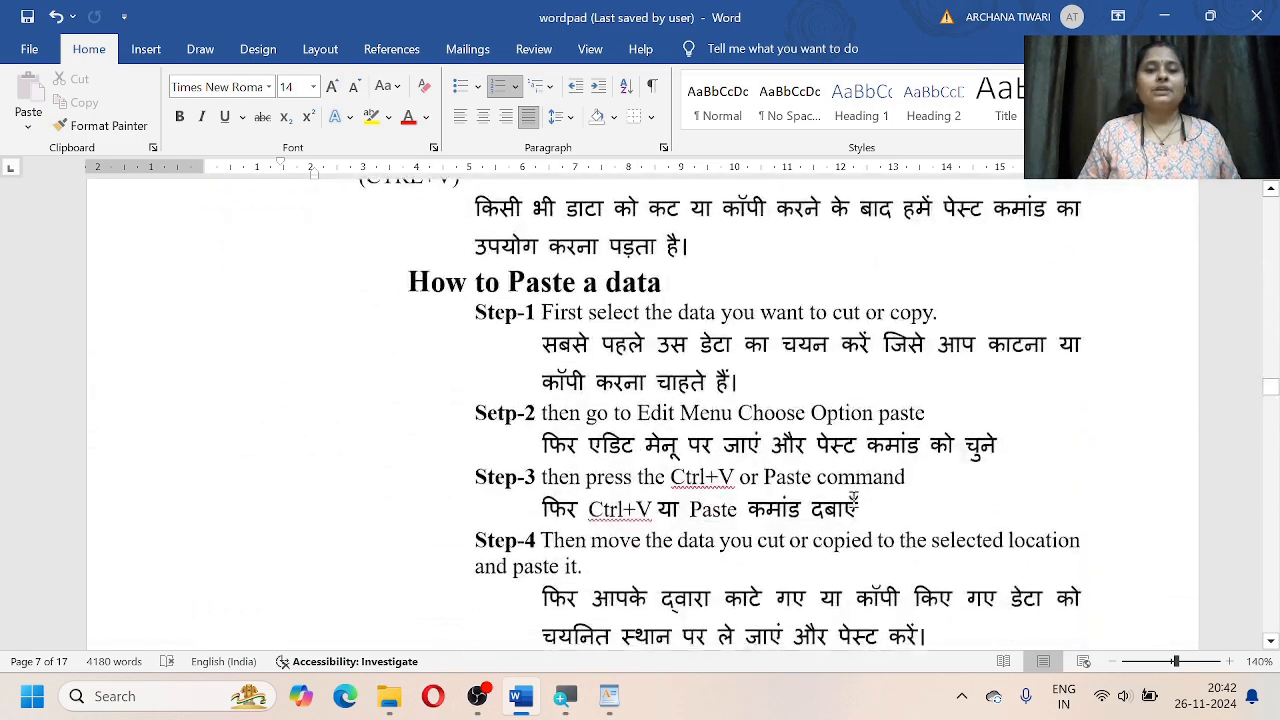
scroll(839, 500, up, 10)
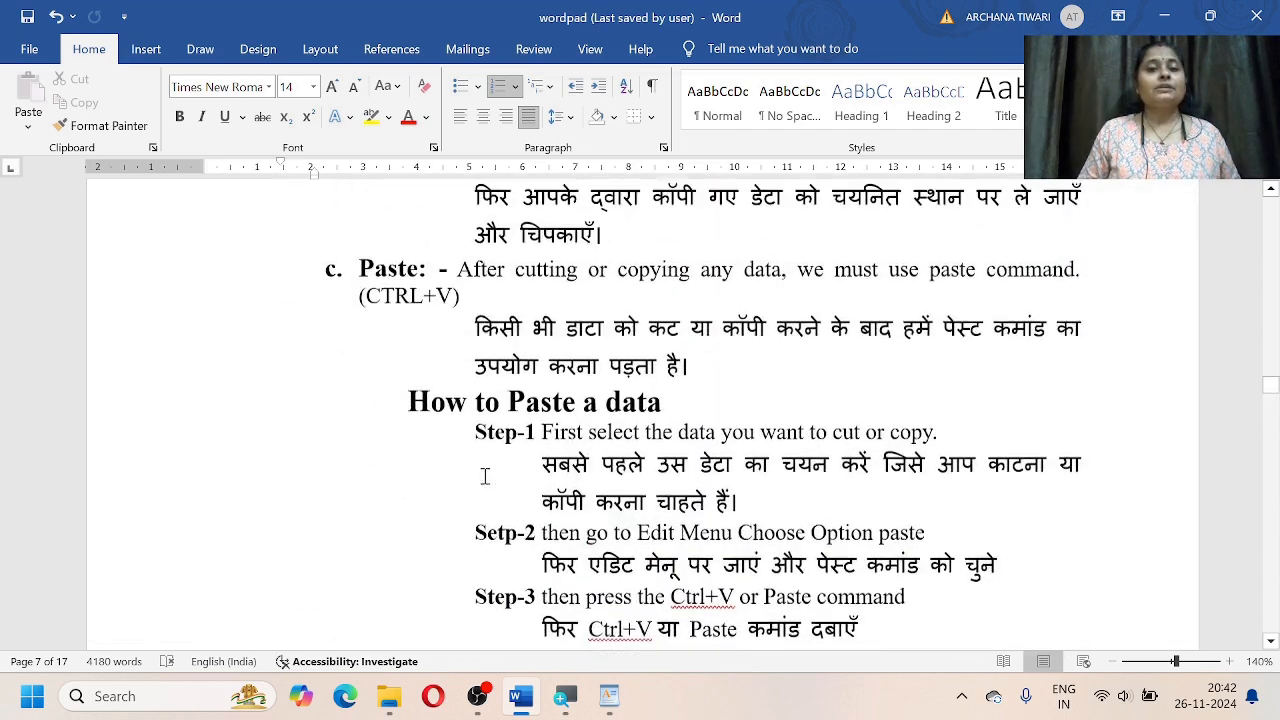
scroll(741, 455, down, 10)
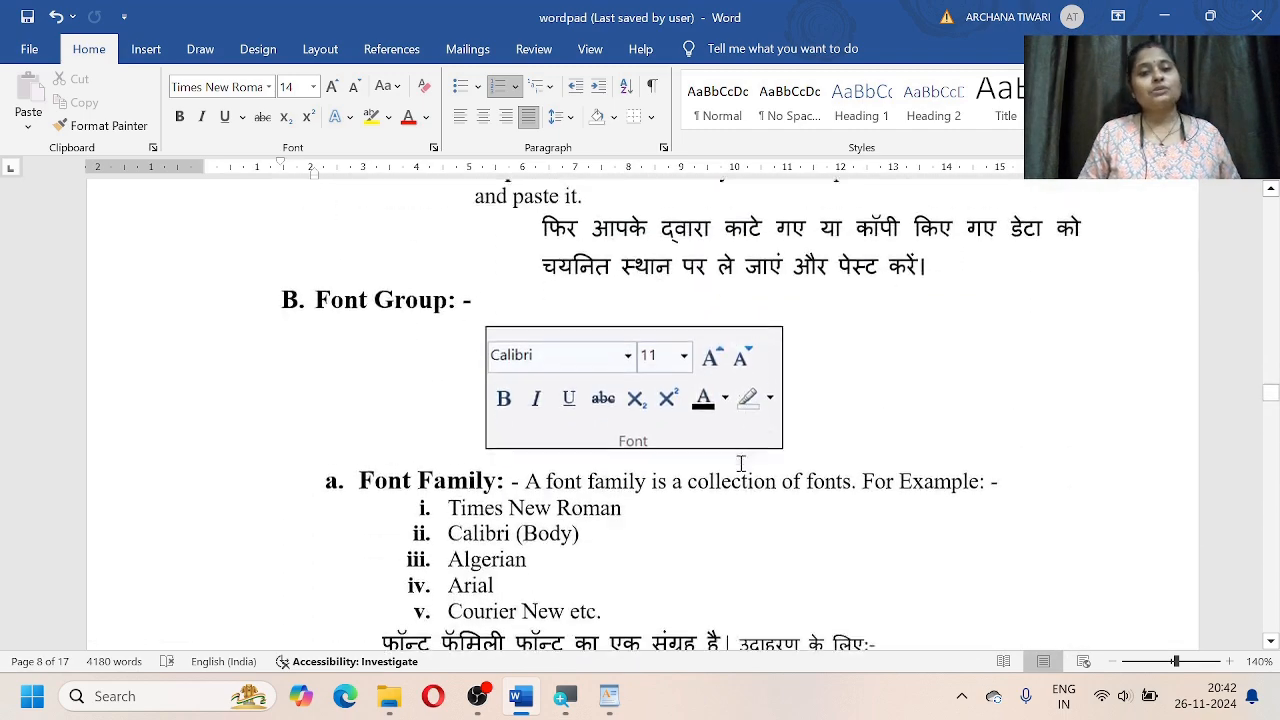
scroll(533, 378, down, 3)
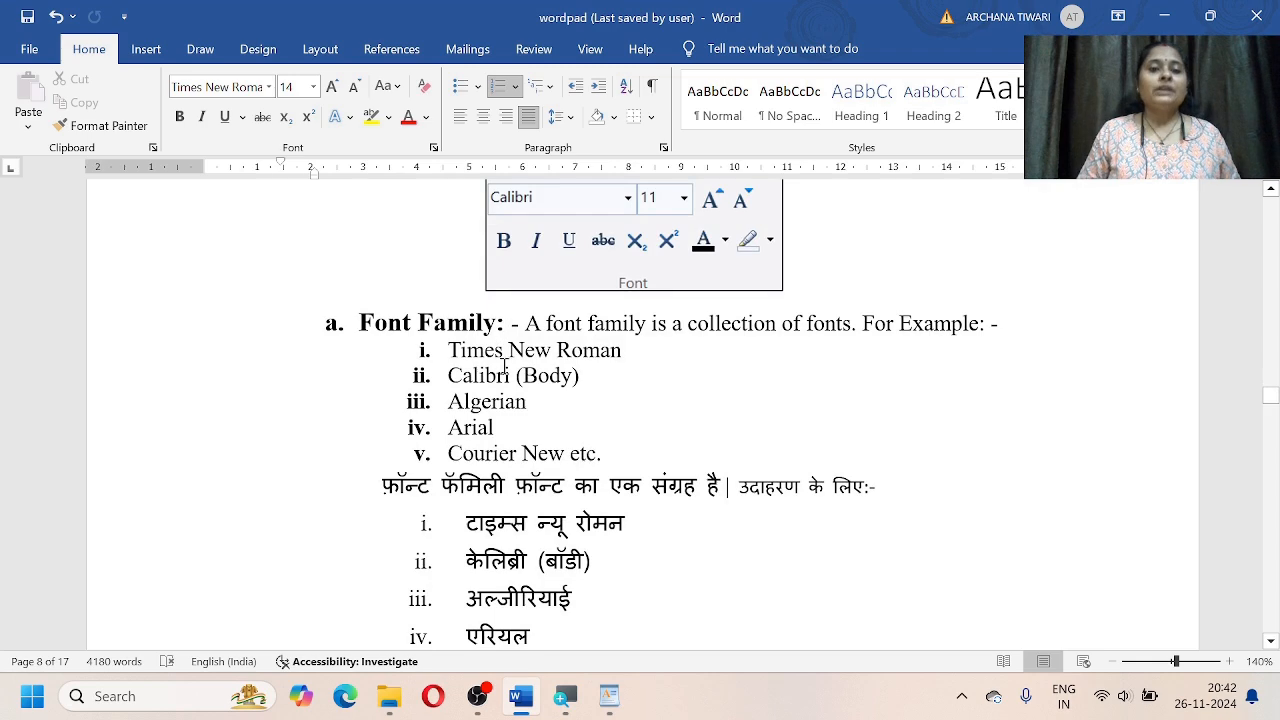
scroll(668, 508, down, 9)
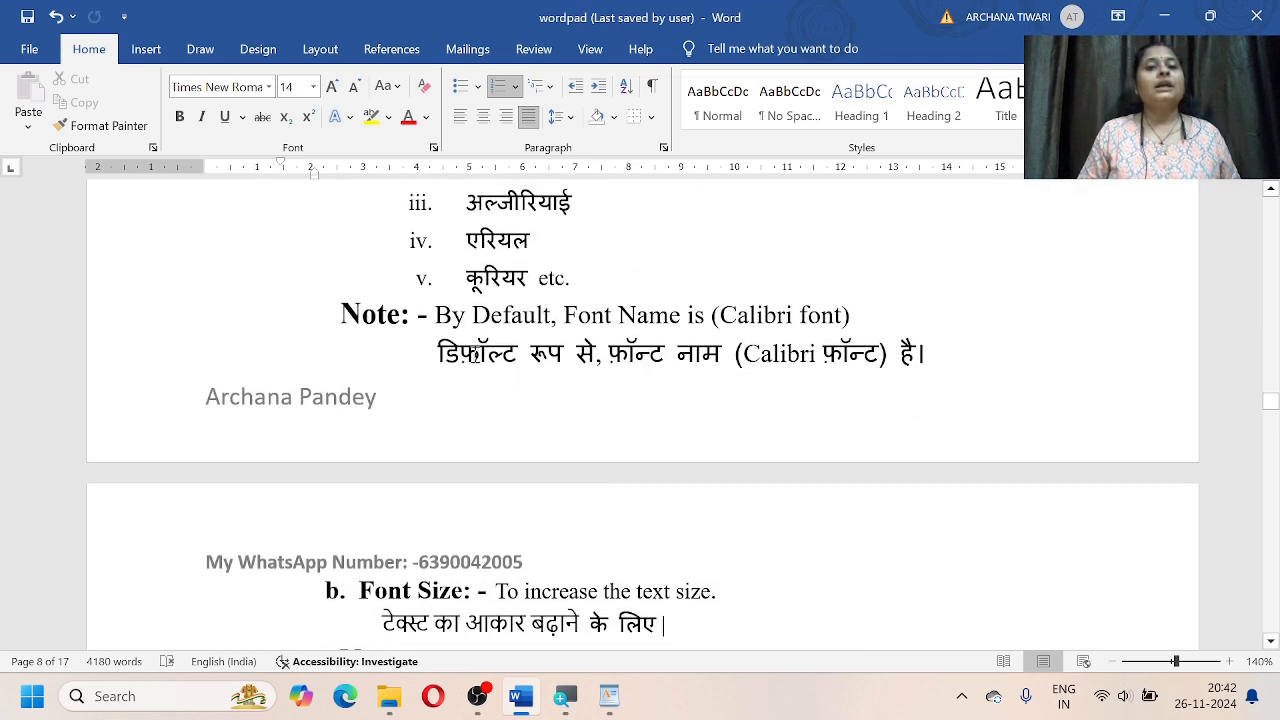
scroll(874, 397, down, 6)
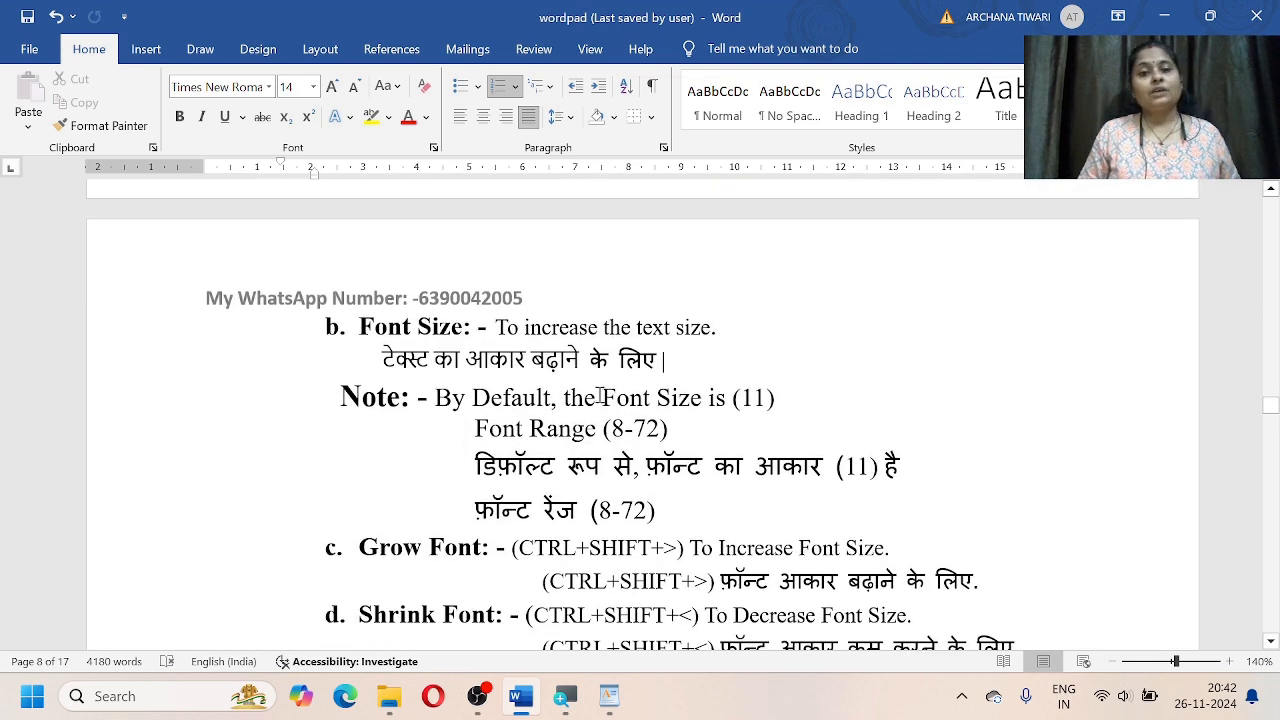
scroll(643, 453, down, 19)
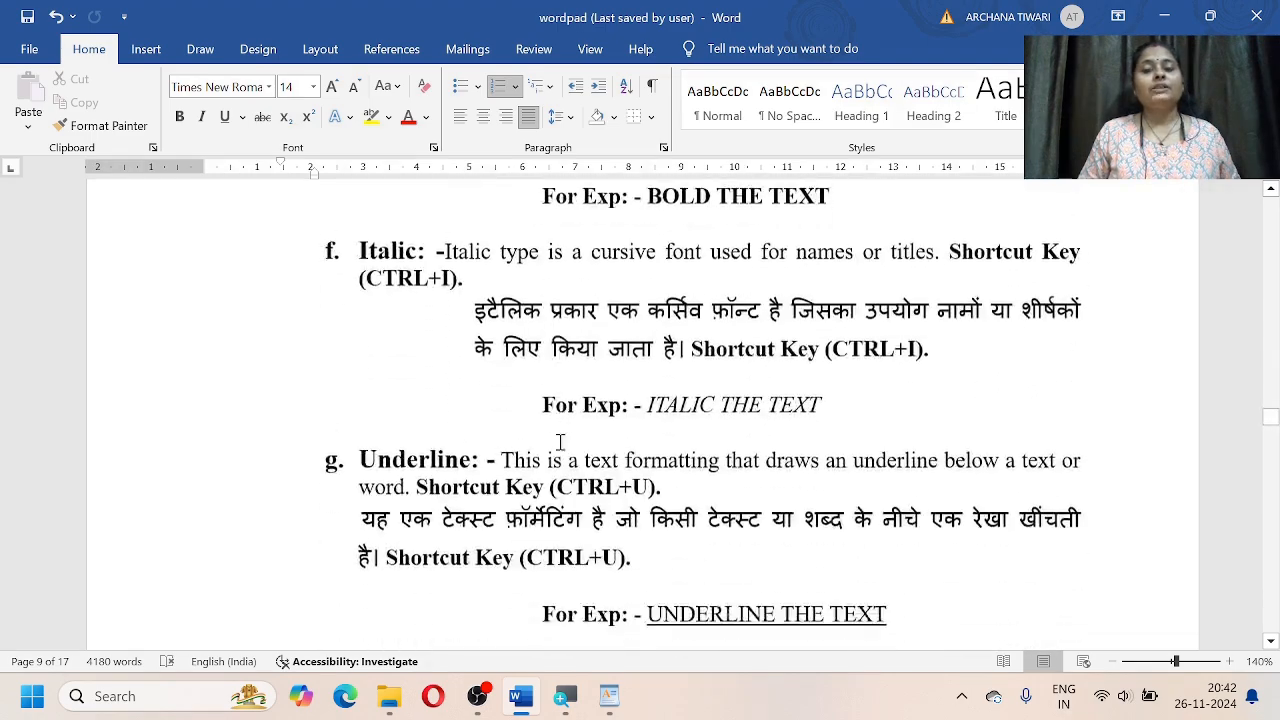
scroll(613, 450, down, 20)
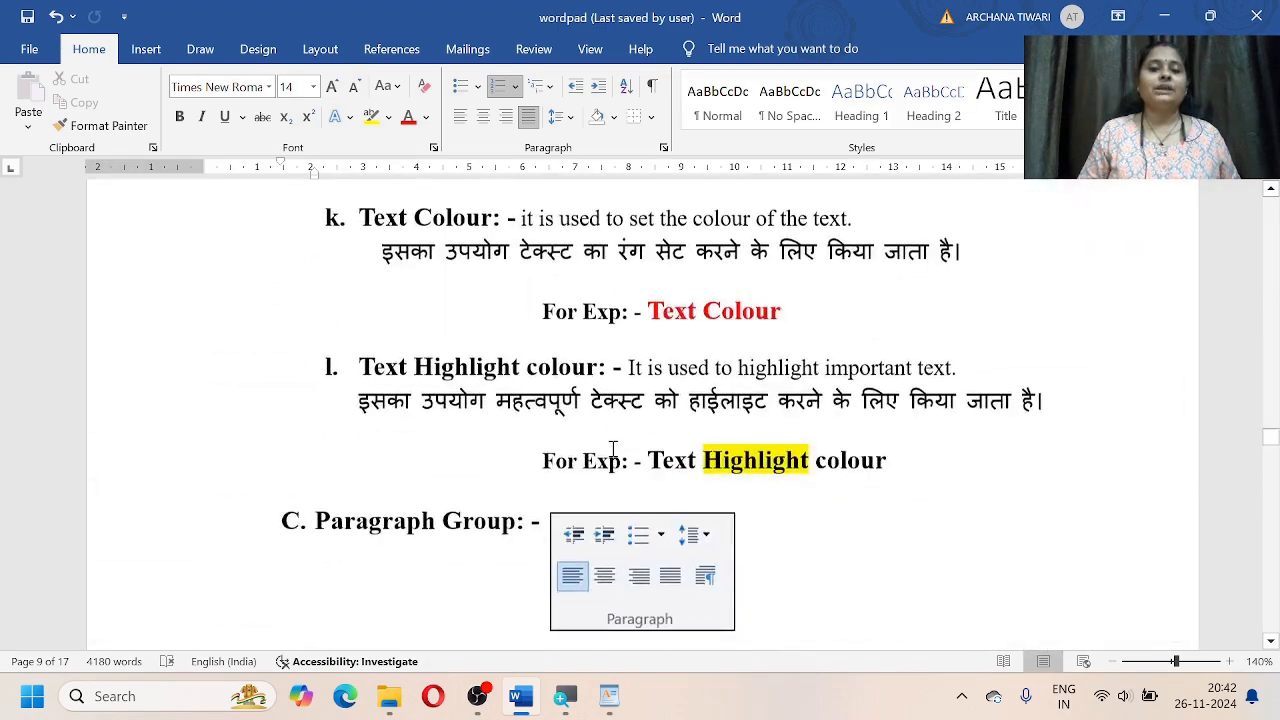
scroll(613, 448, down, 20)
scroll(613, 448, up, 6)
scroll(613, 448, up, 8)
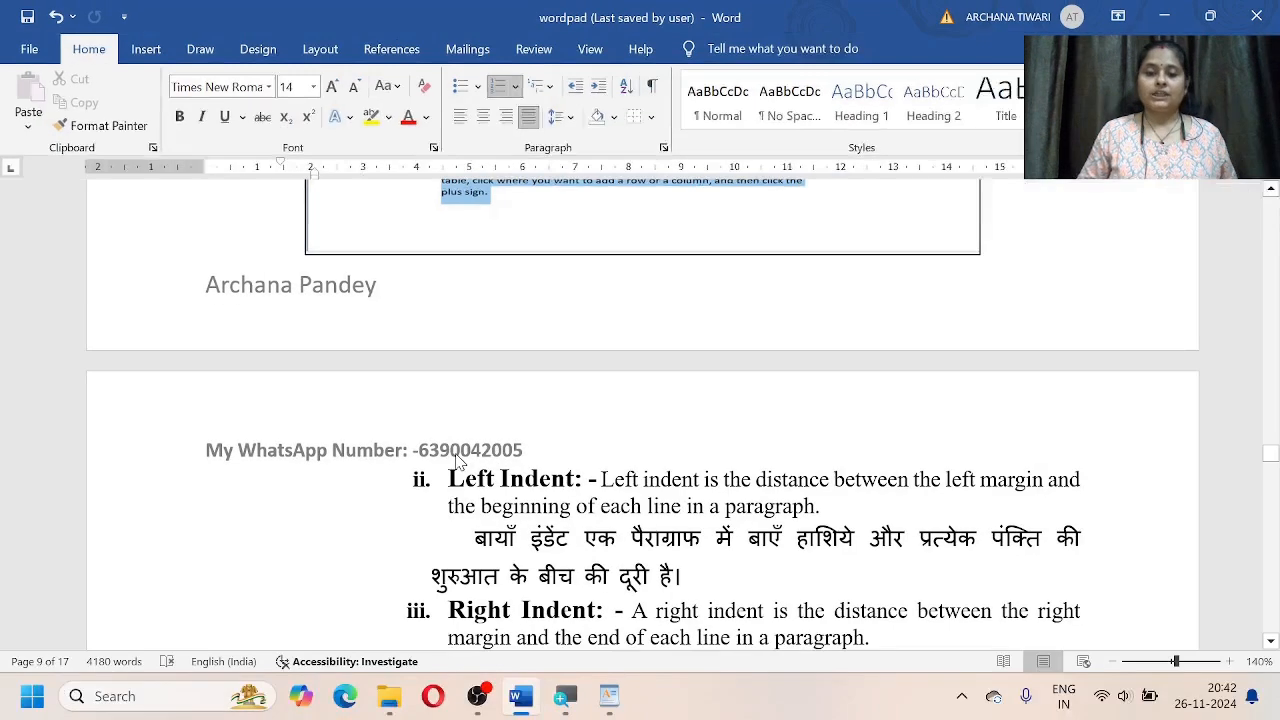
Step: Hide the notes and bring the blank WordPad document to the front
key(super+d)
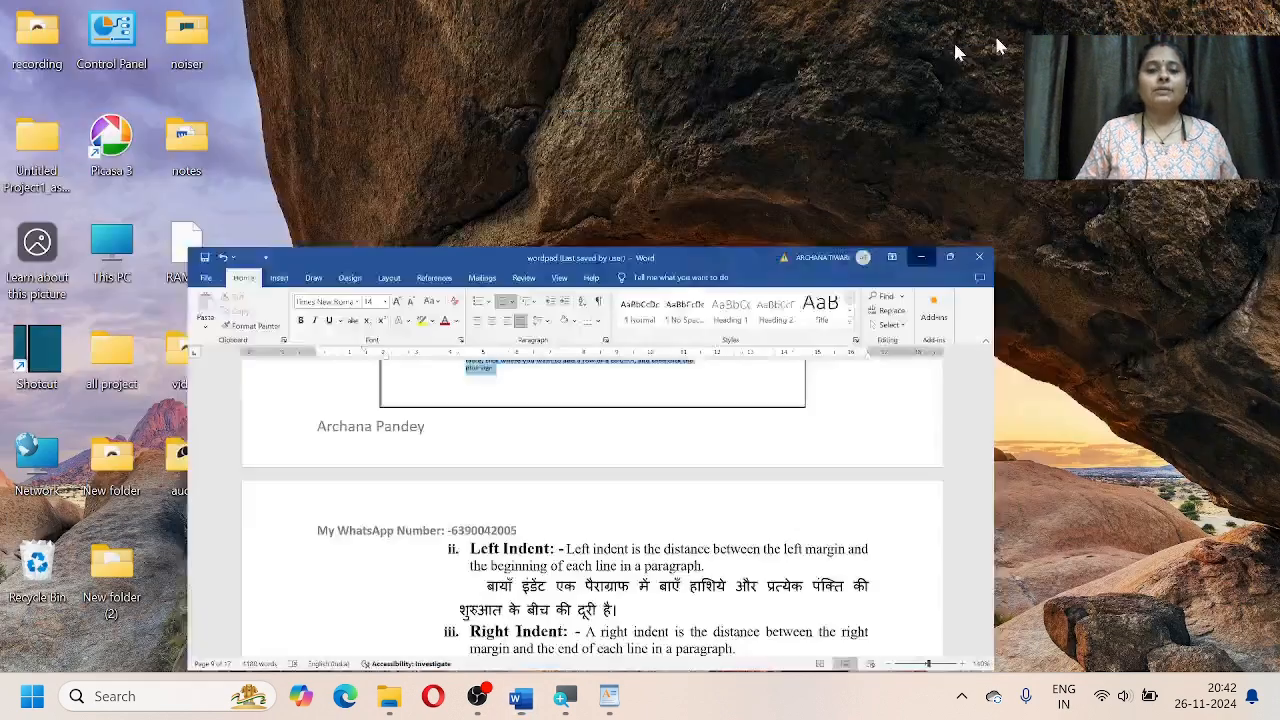
click(609, 708)
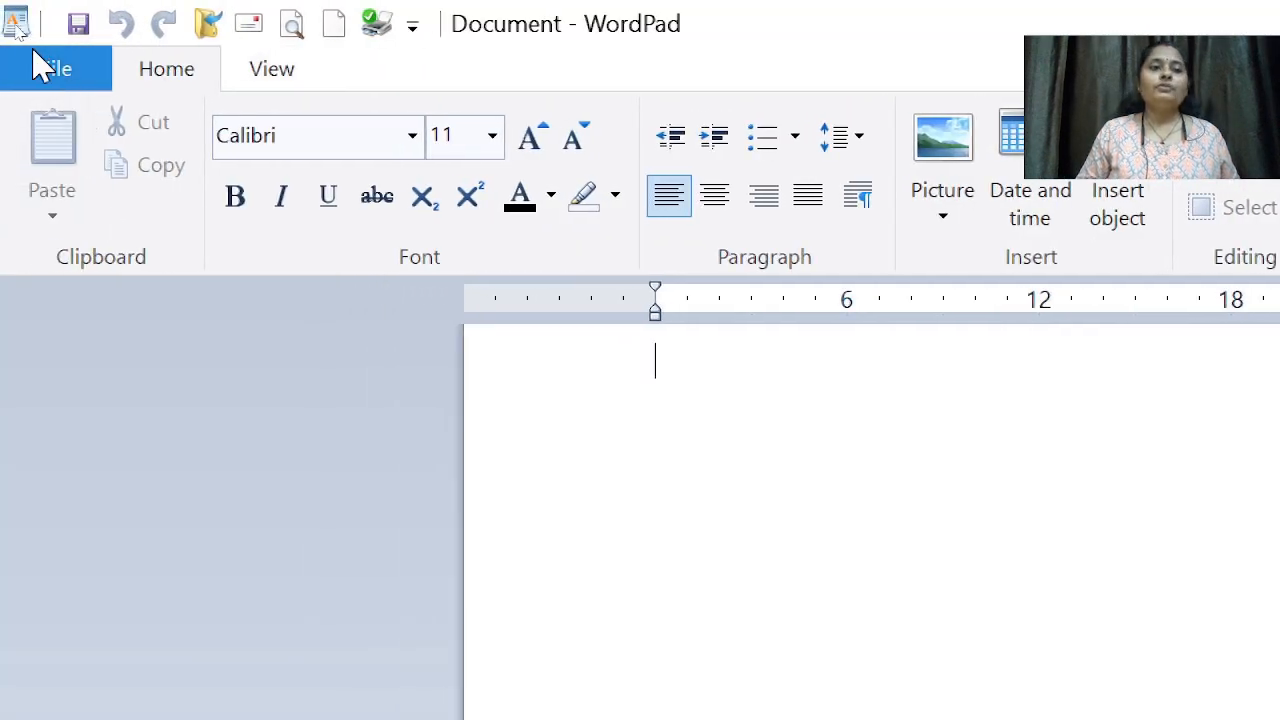
click(40, 85)
click(40, 85)
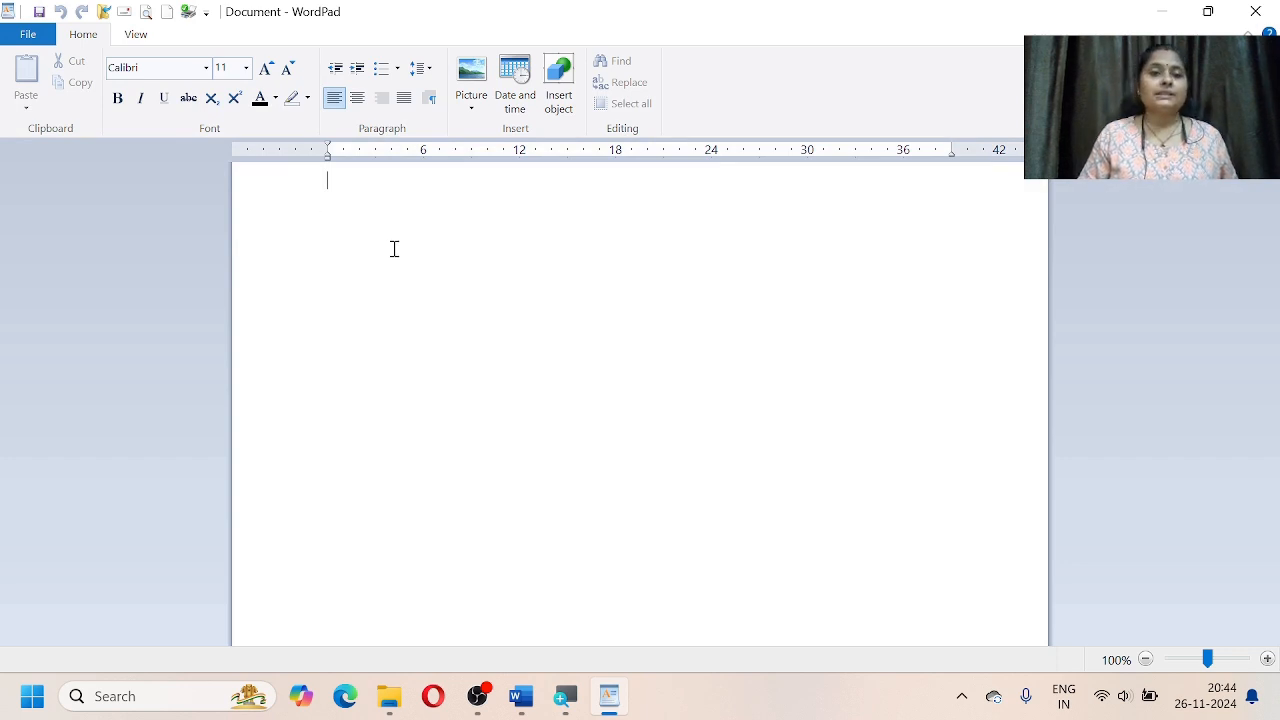
Step: Type 'hello student how r u?', practise selecting the line and 'u?', then place the cursor before 'hello'
text(hell)
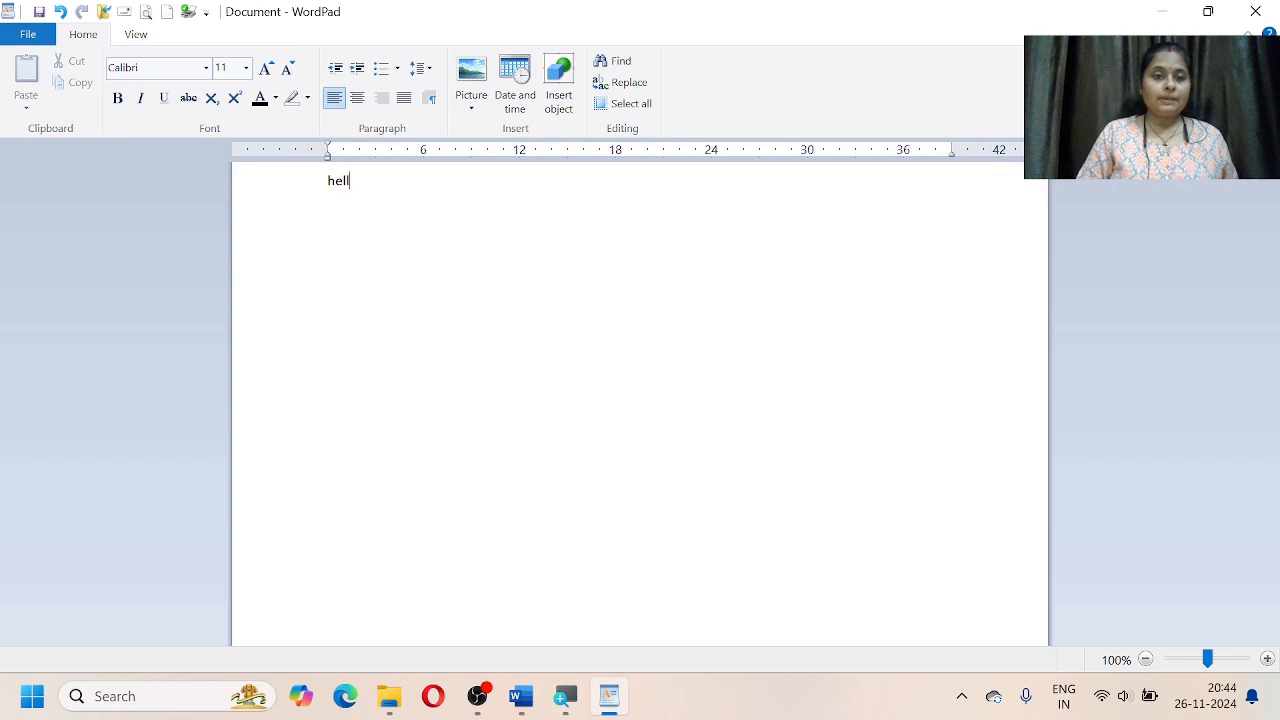
text(o s)
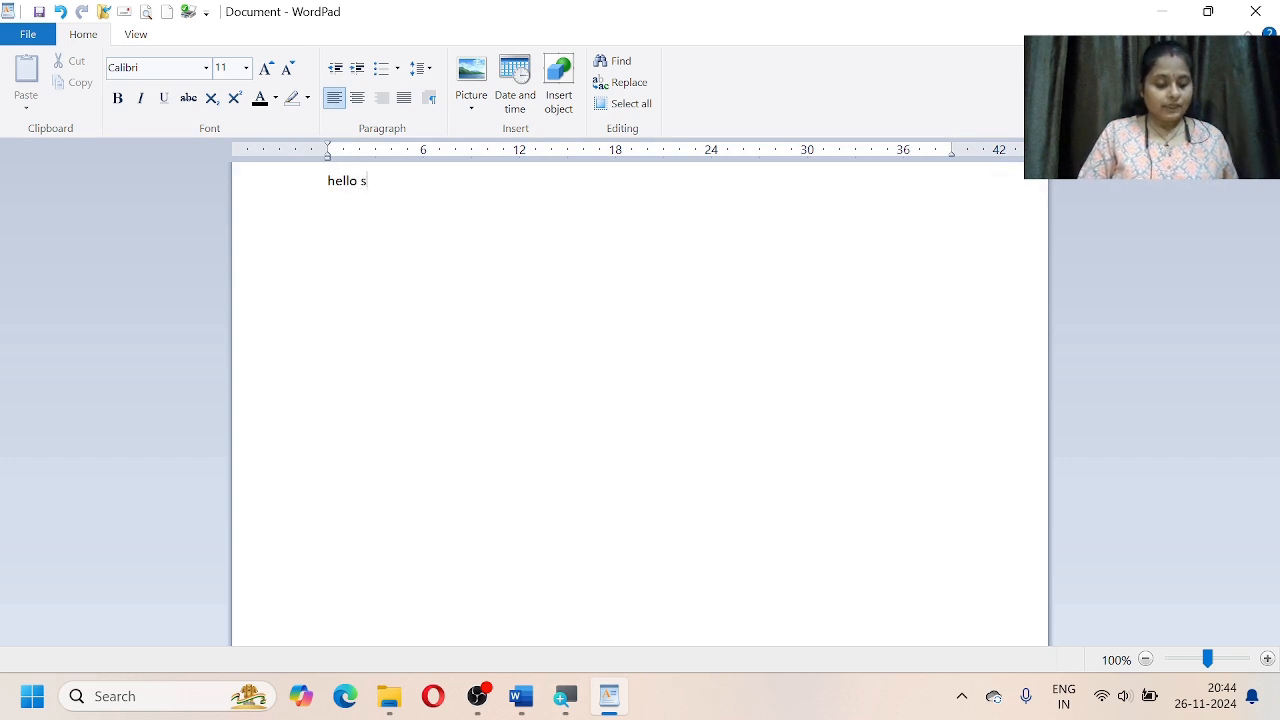
text(tudent)
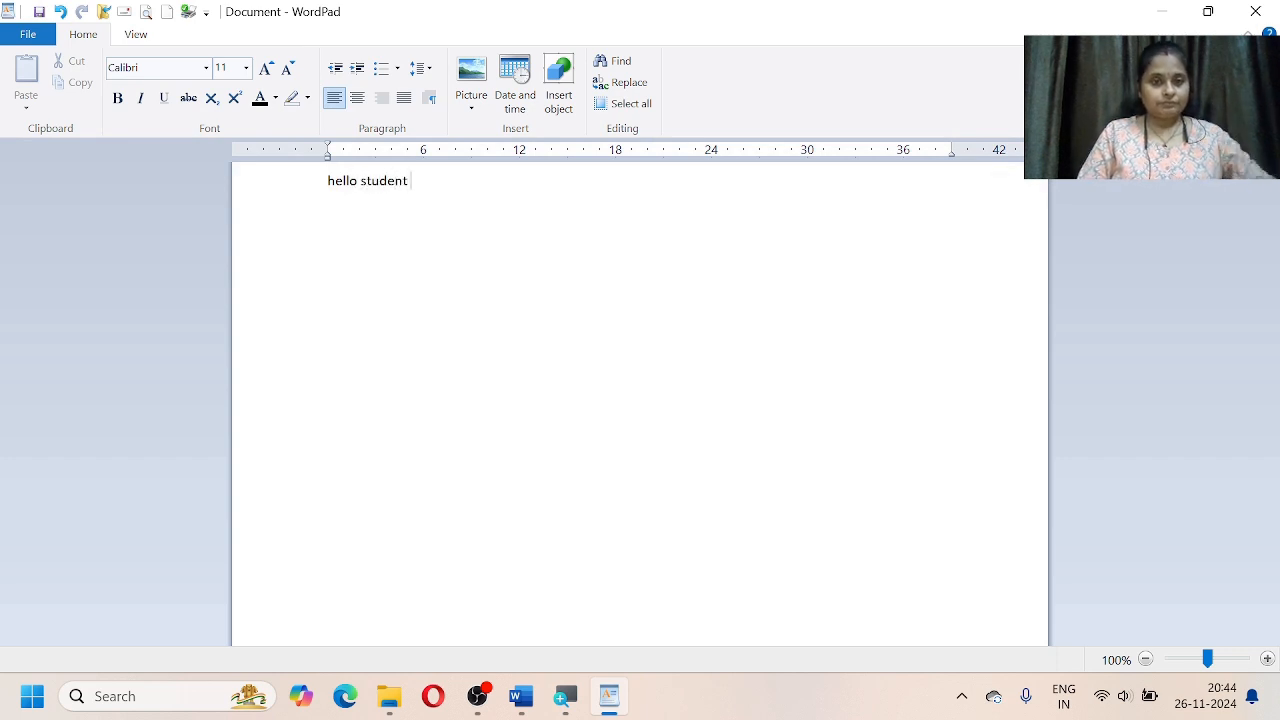
text( how r)
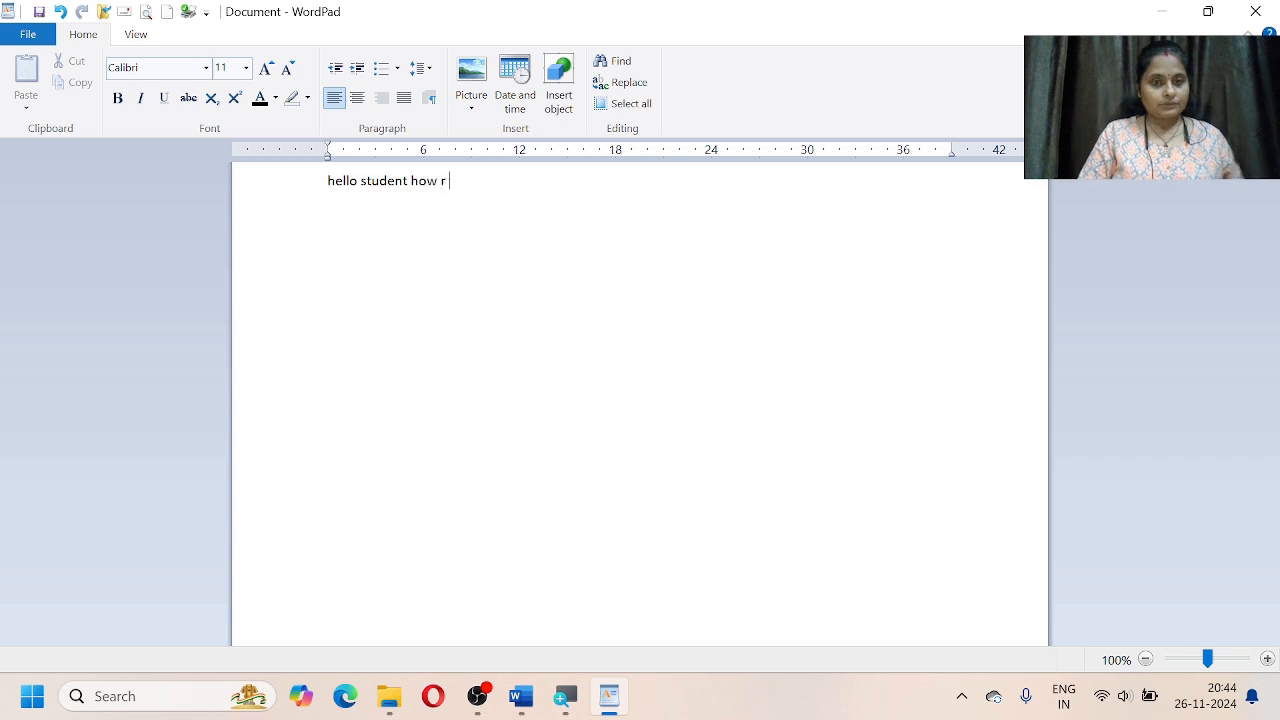
text( u?)
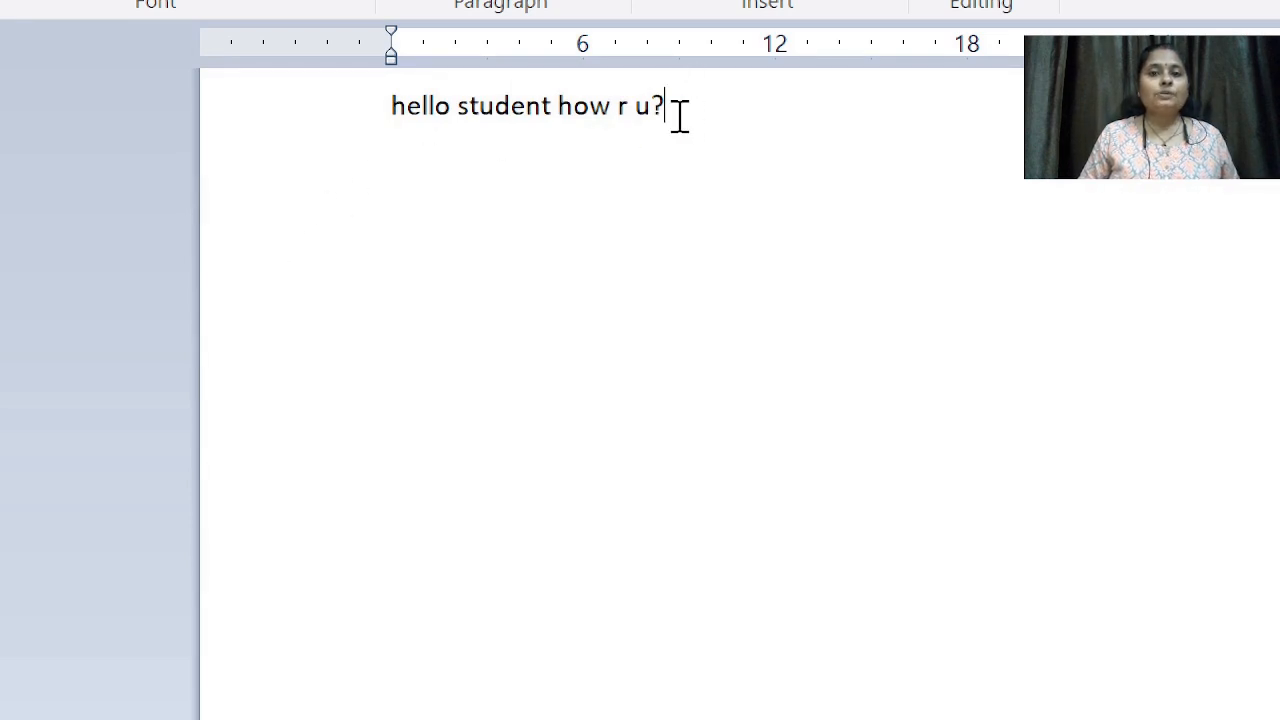
drag(680, 115, 410, 135)
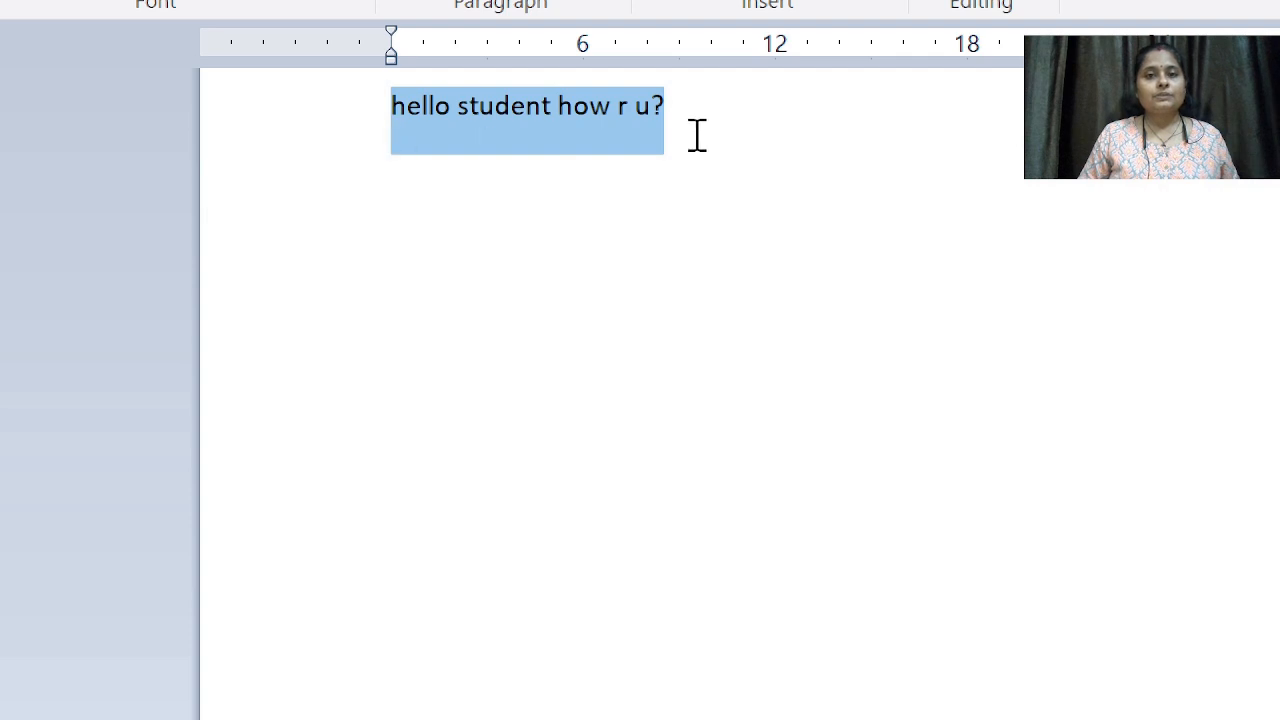
click(667, 100)
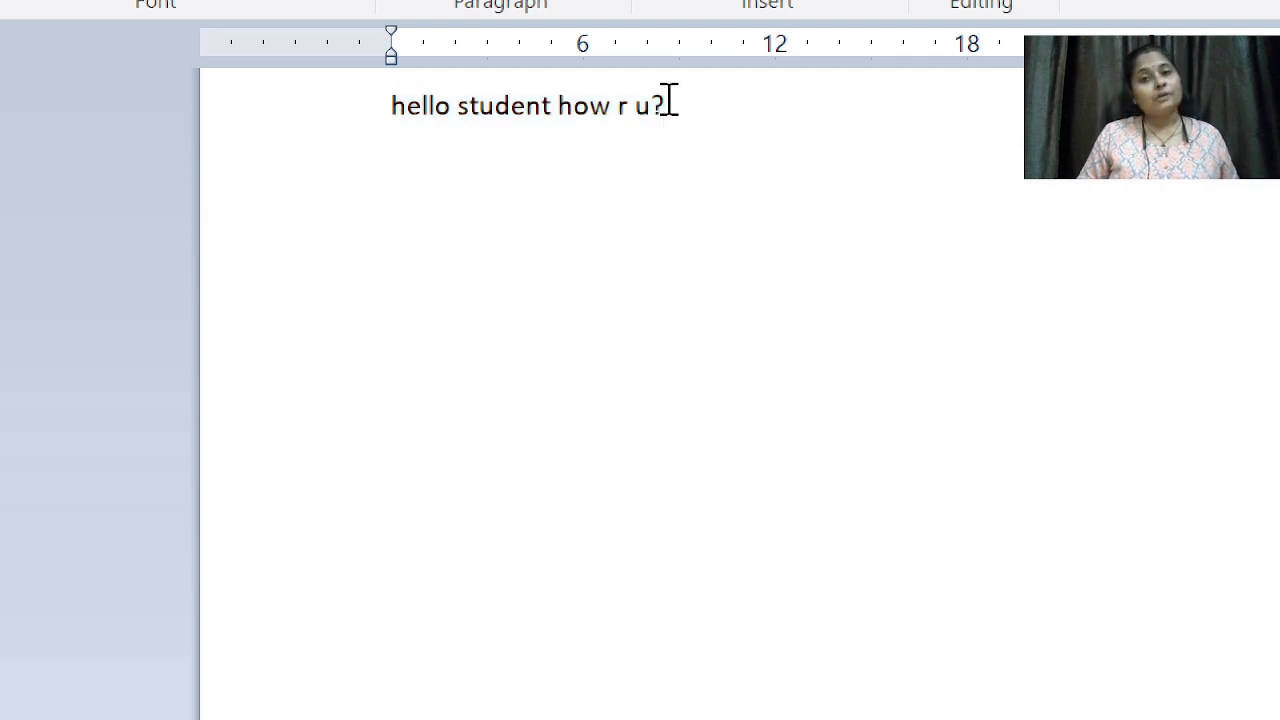
drag(662, 100, 429, 106)
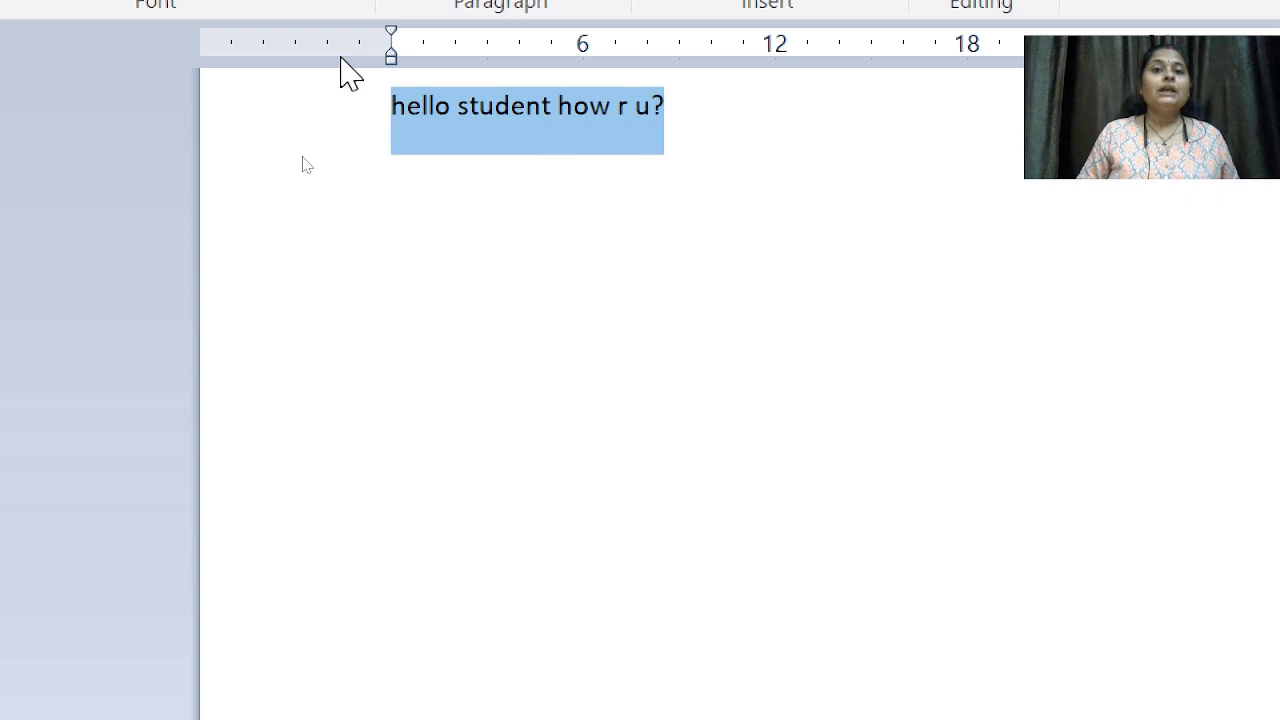
click(666, 112)
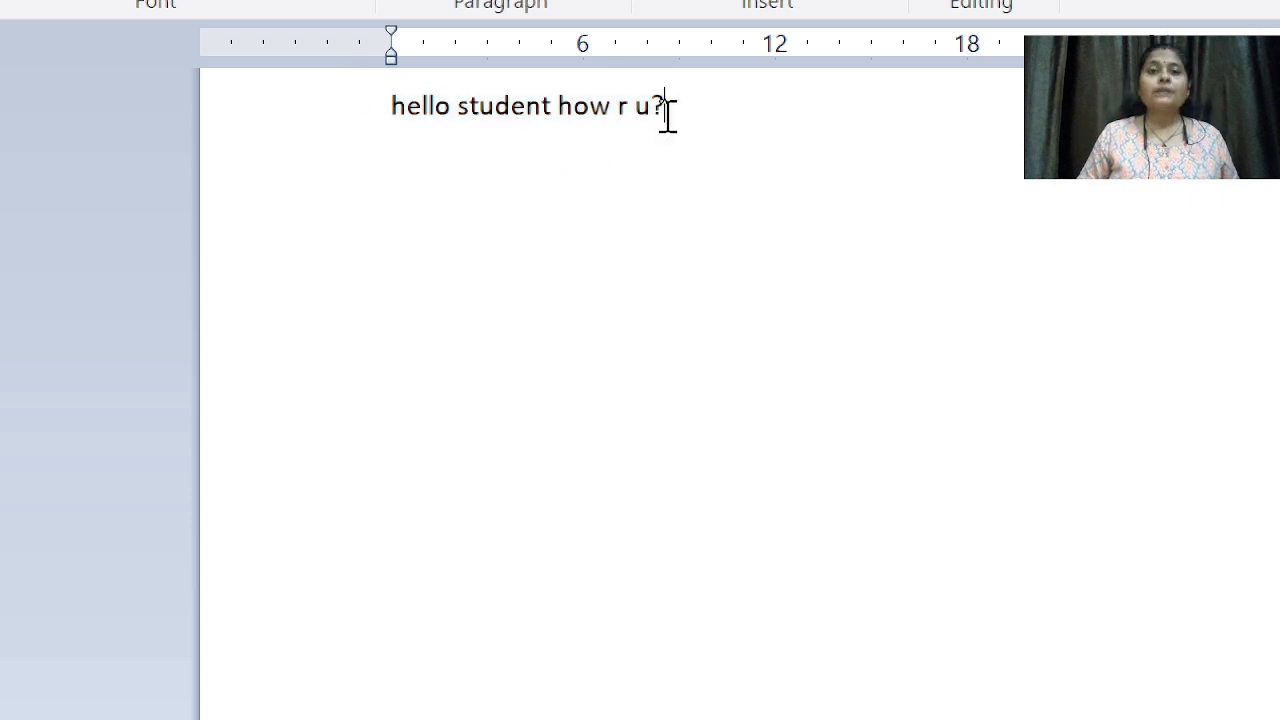
click(394, 108)
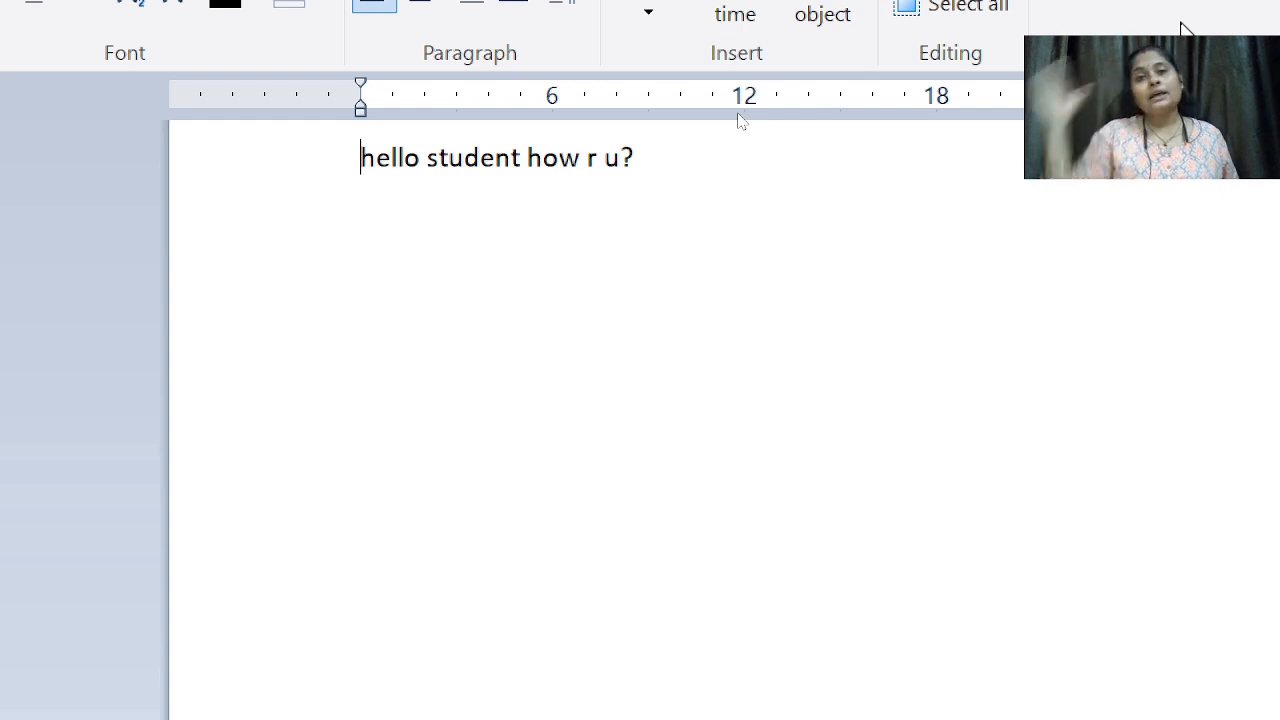
key(shift+Right)
key(shift+Right)
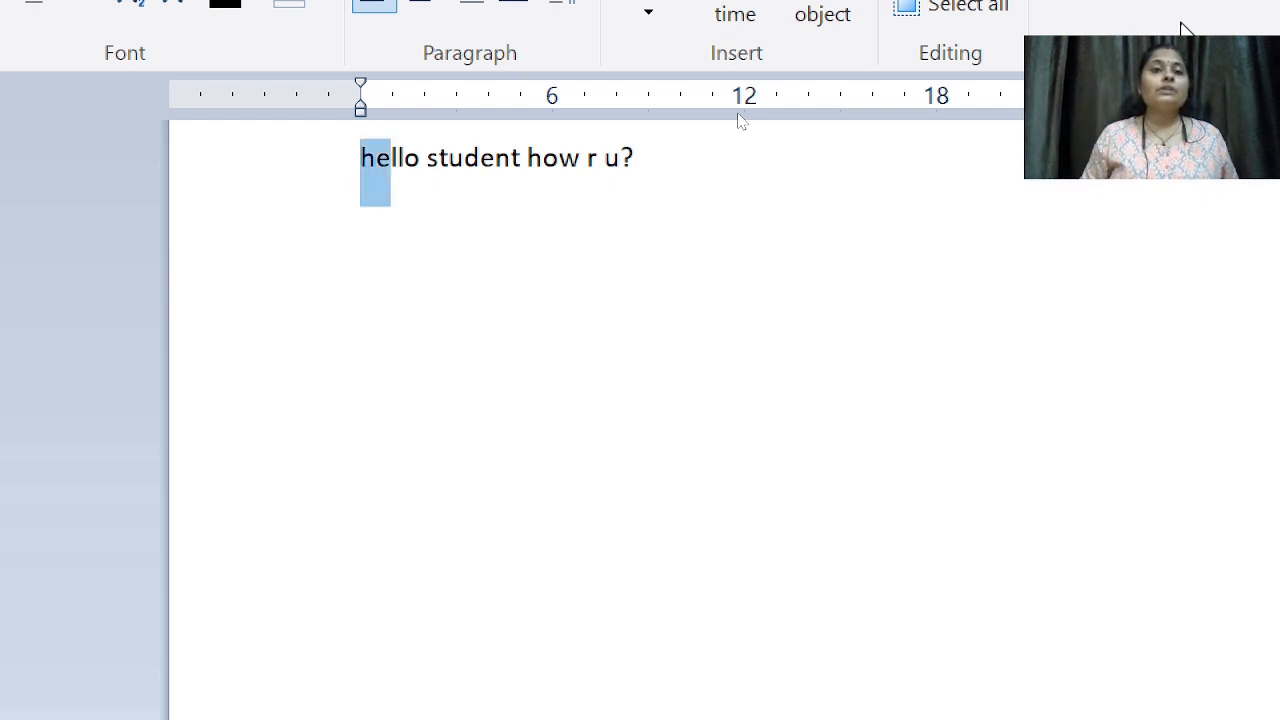
key(shift+Right)
key(shift+Right)
key(shift+Right)
key(shift+Right)
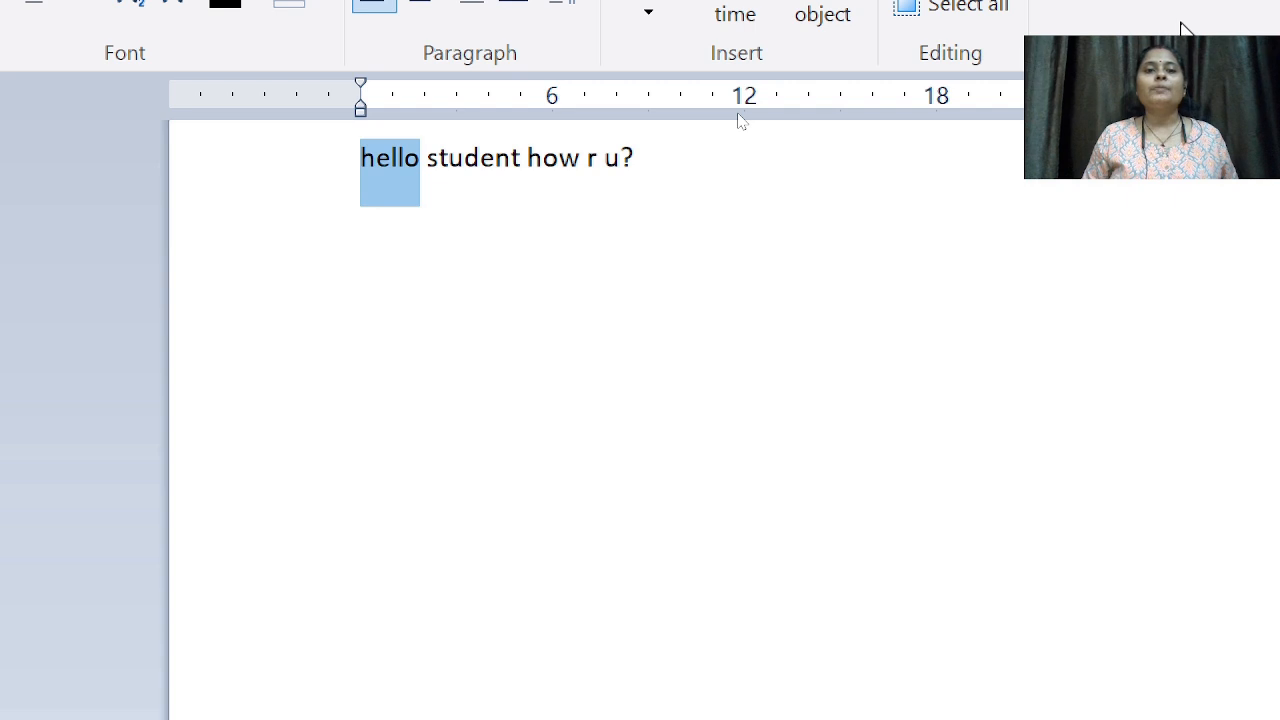
key(shift+Right)
key(shift+Right)
key(shift+Right)
key(shift+Right)
key(shift+Right)
key(shift+Right)
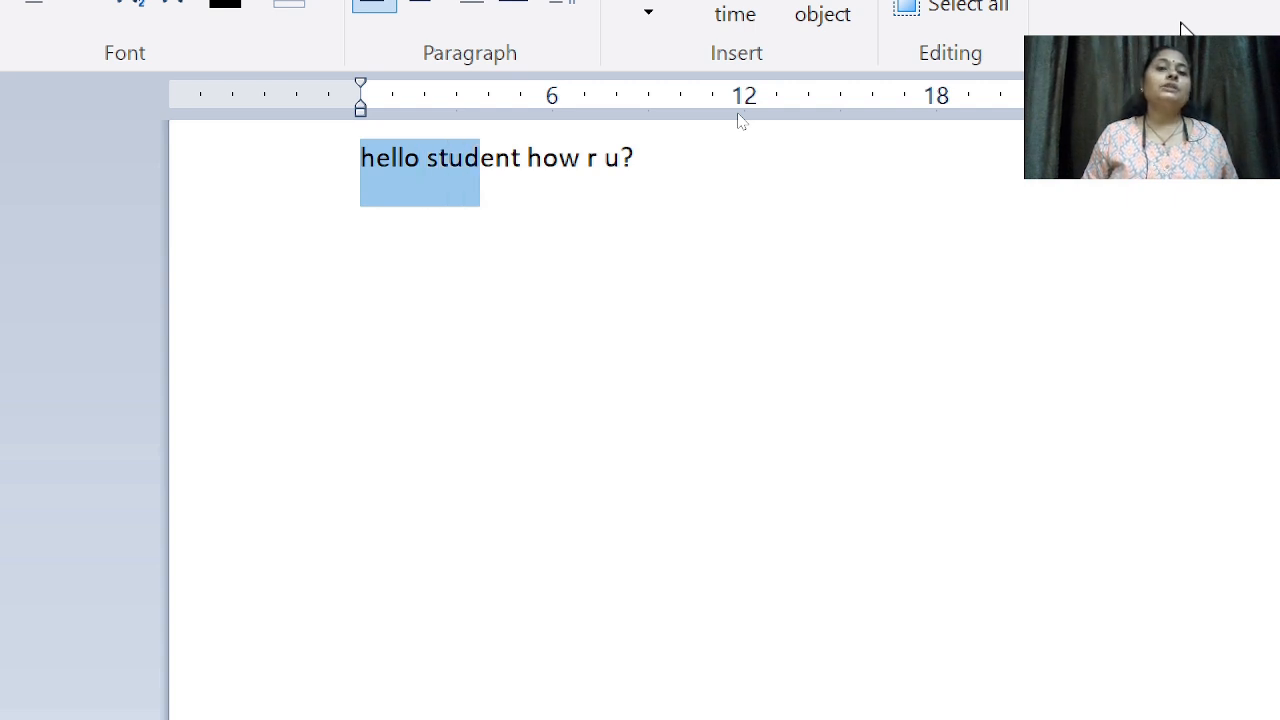
key(shift+Right)
key(shift+Right)
key(shift+Right)
key(shift+Right)
key(shift+Right)
key(shift+Right)
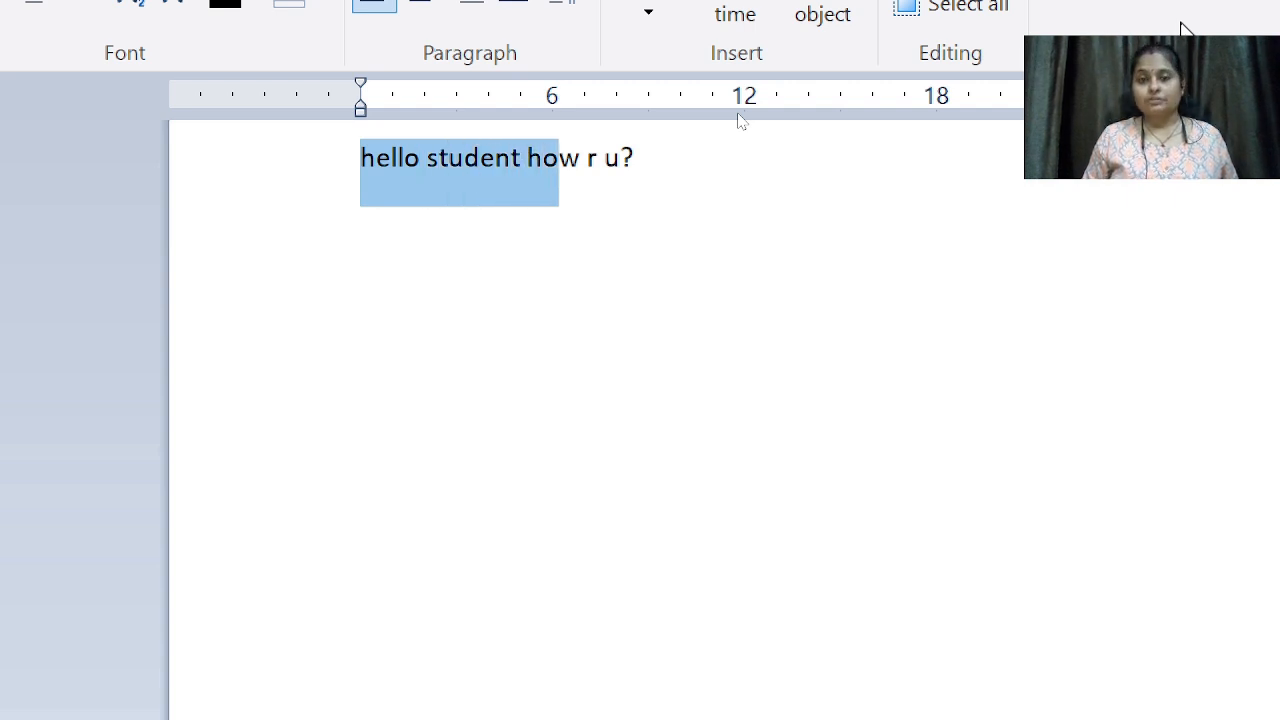
key(shift+Right)
key(shift+Right)
key(shift+Right)
key(shift+Right)
key(shift+Right)
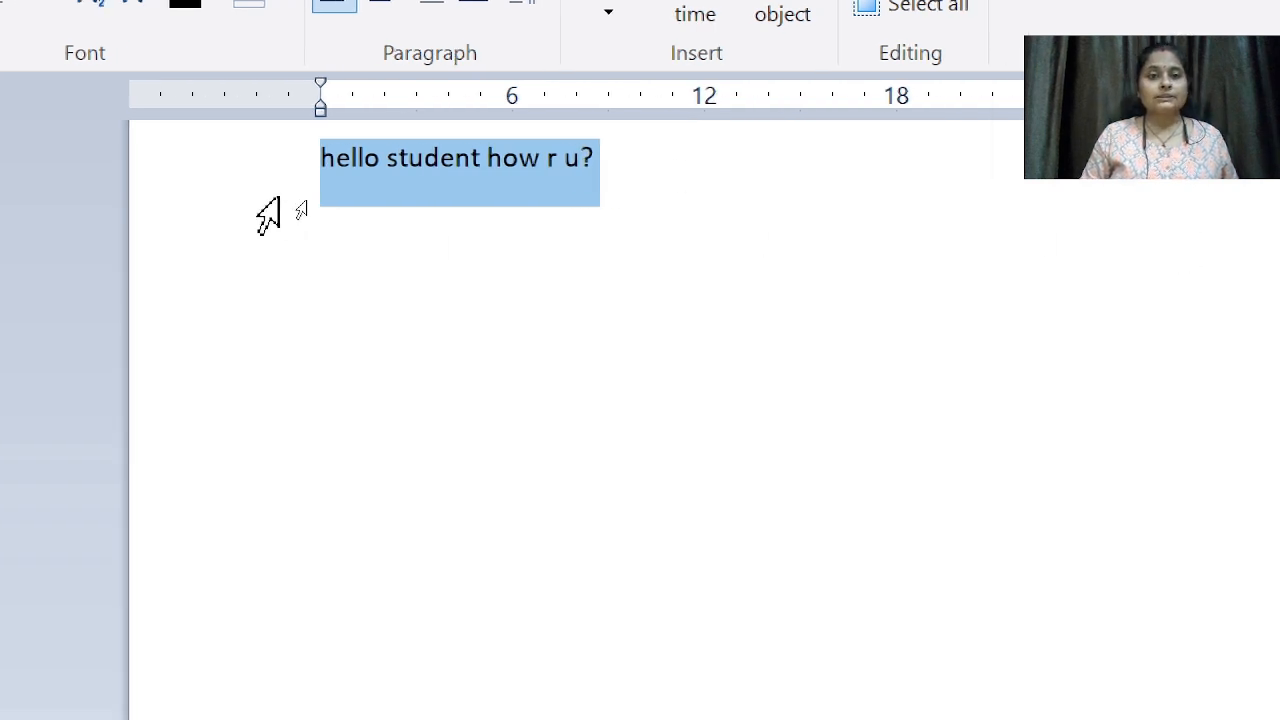
click(321, 162)
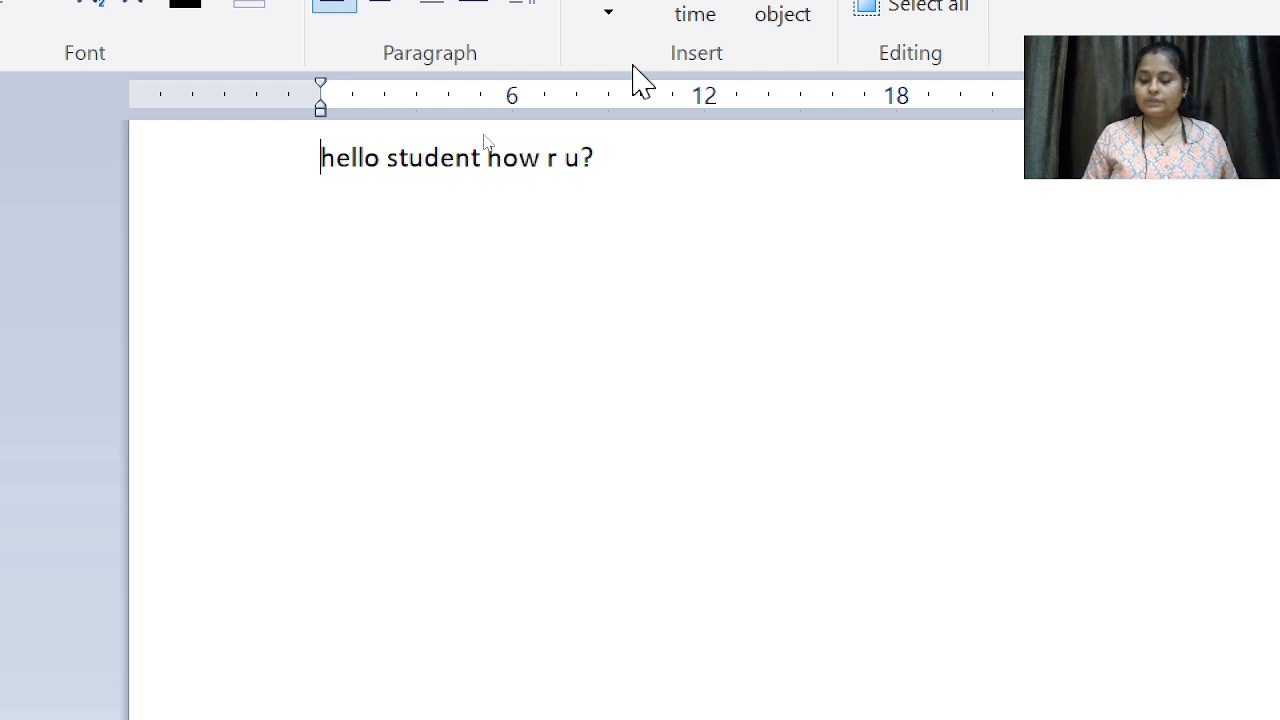
Step: Copy the 'hello student how r u?' line and start a blank line below it
key(ctrl+a)
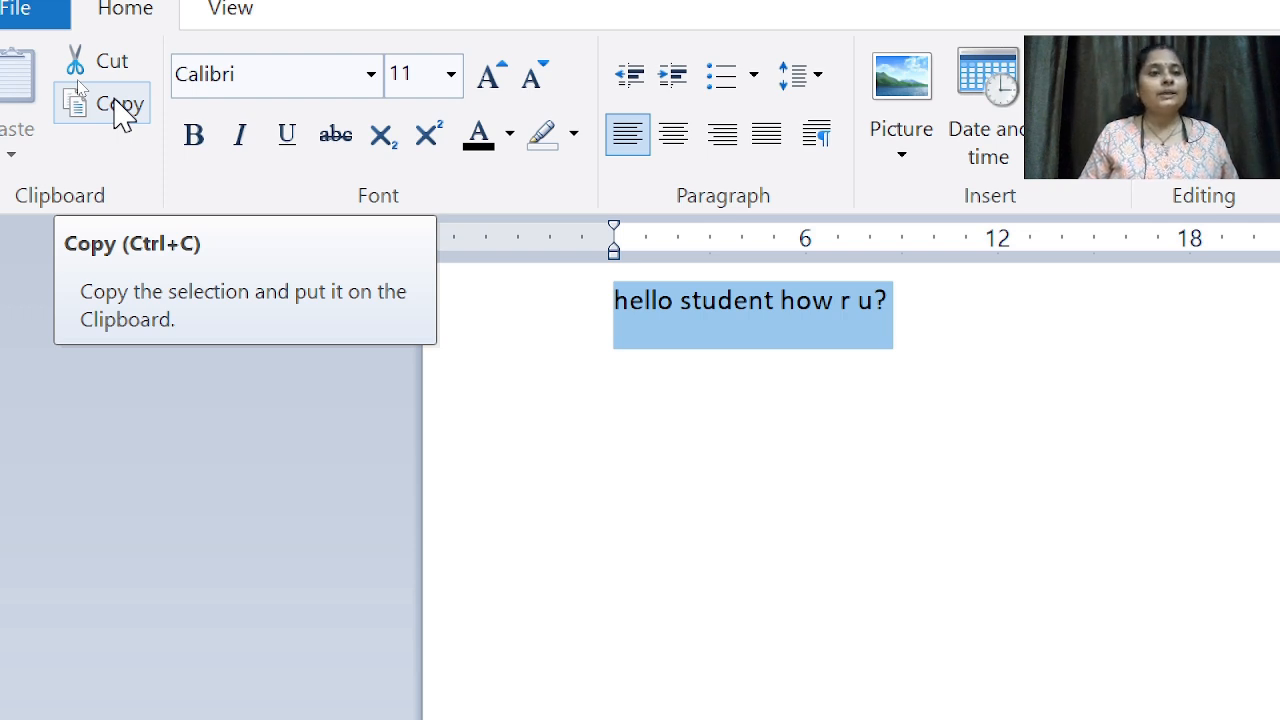
click(120, 106)
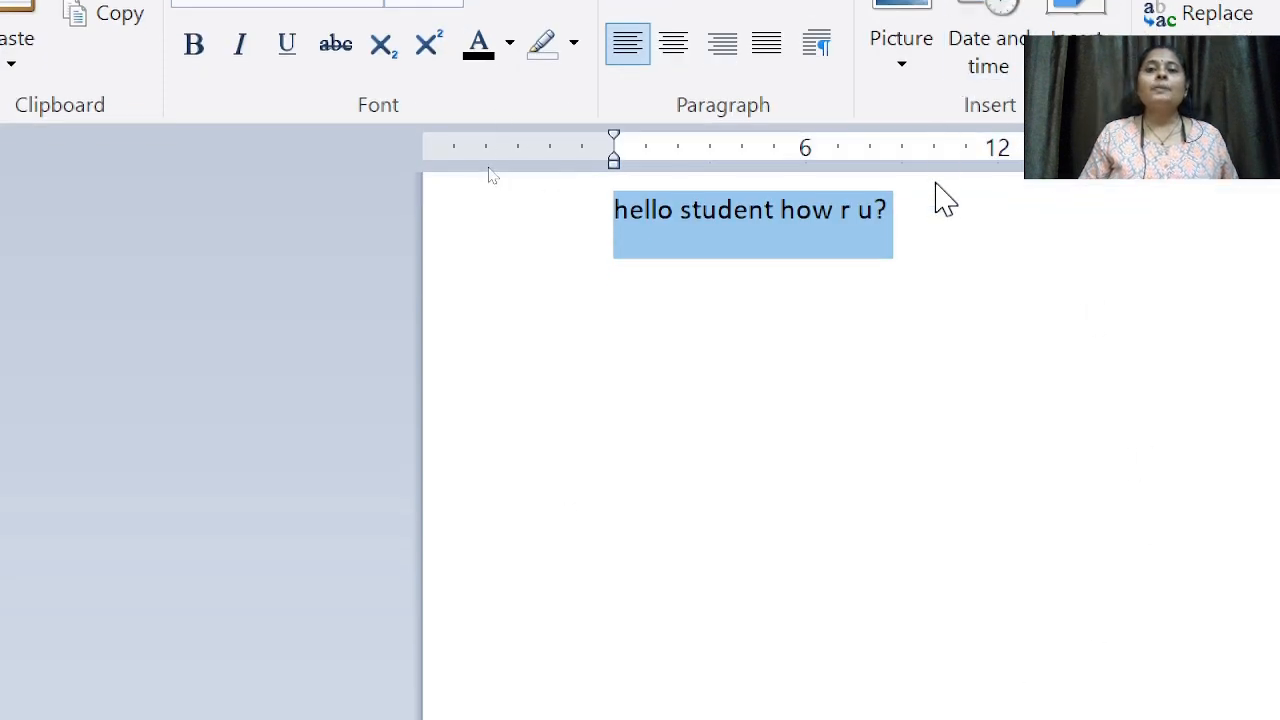
click(917, 210)
key(Return)
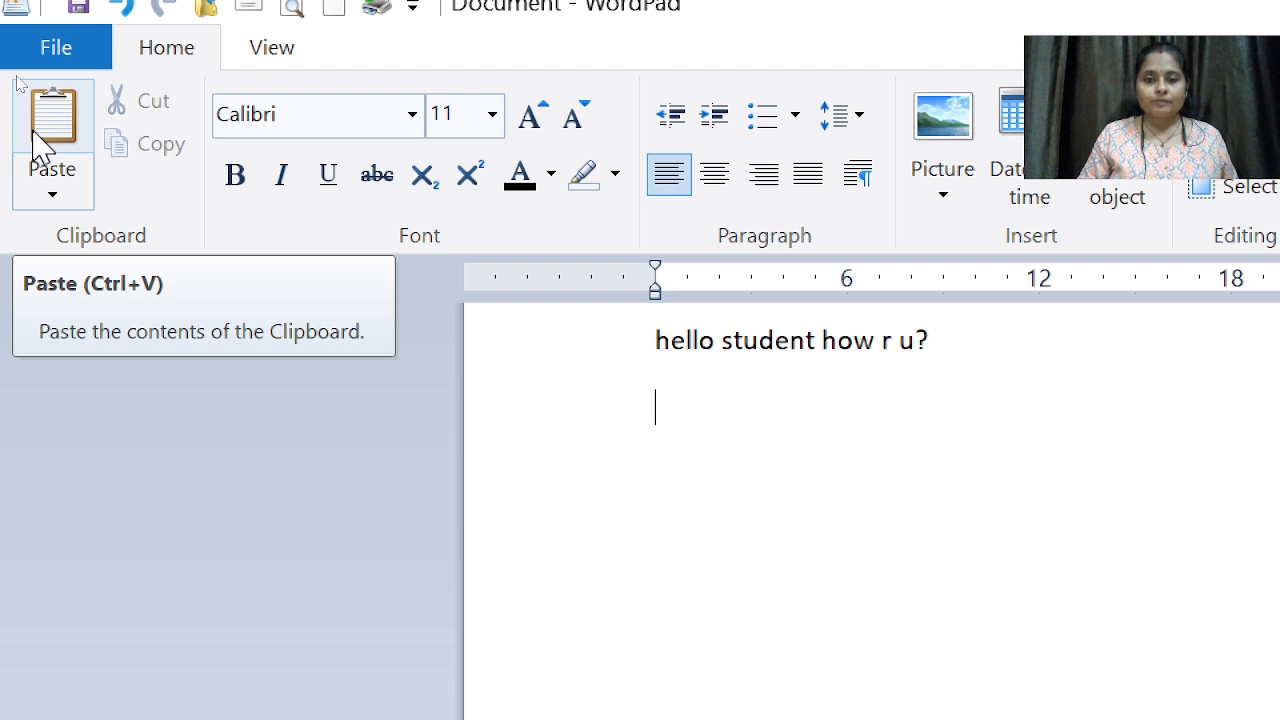
Step: Paste the copied greeting line repeatedly onto new lines below the original
click(36, 133)
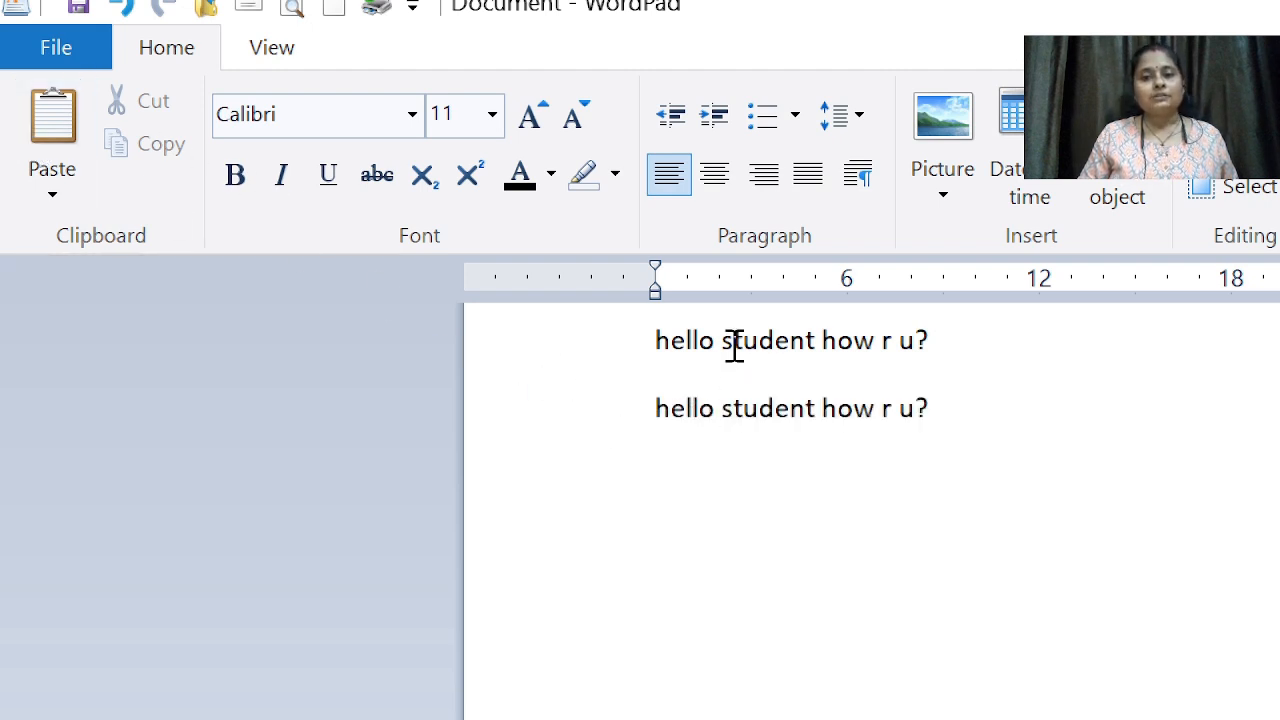
click(52, 135)
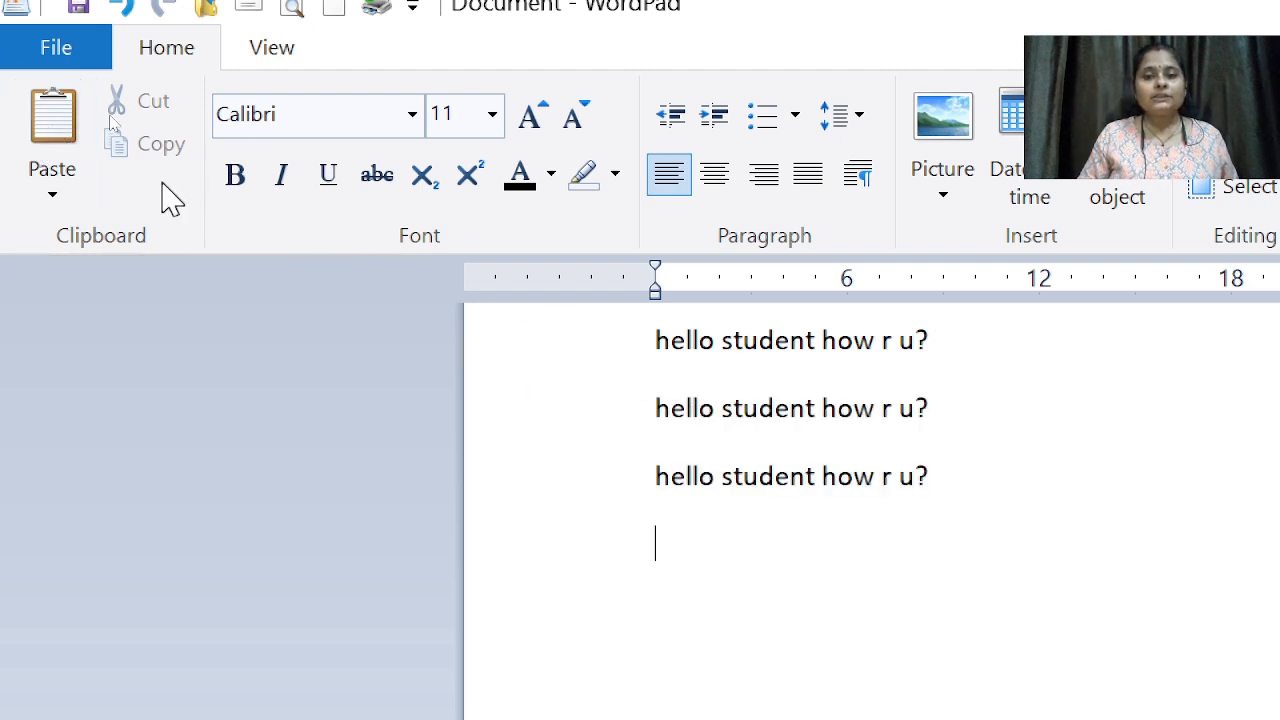
click(87, 124)
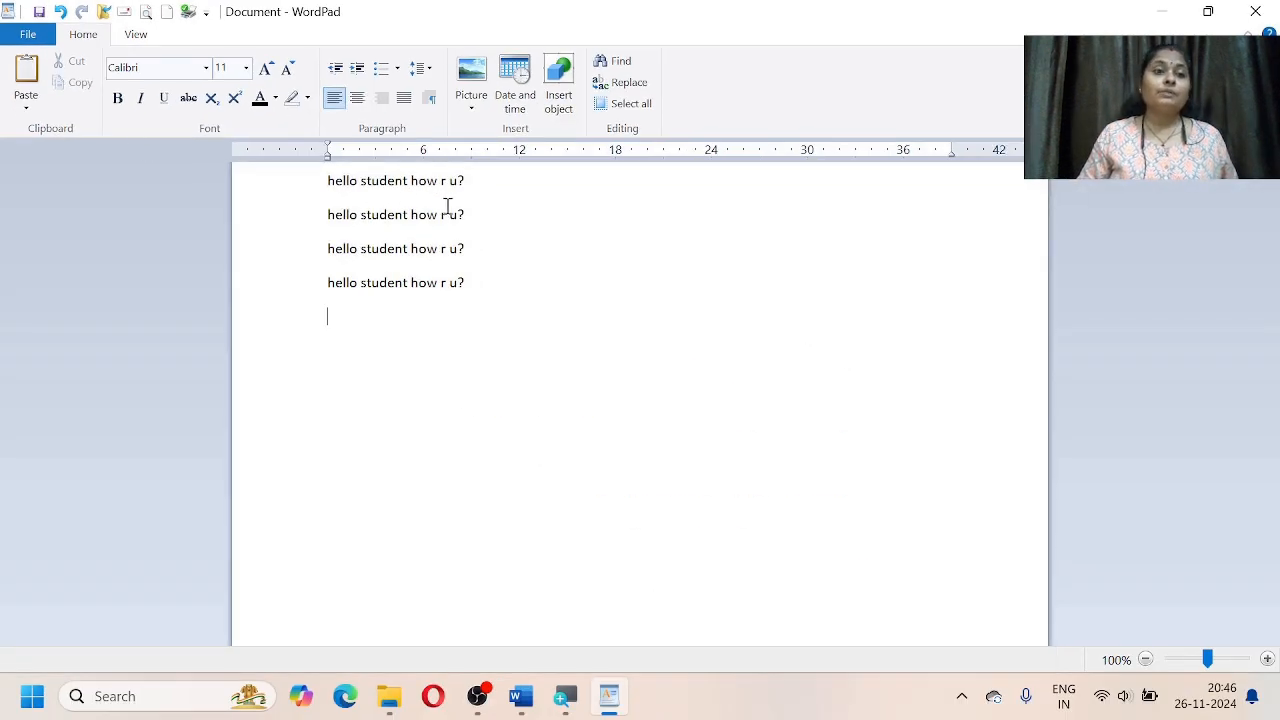
Step: Take 'r u?' from the first line and paste it about ten times onto the empty fifth line
drag(471, 187, 441, 188)
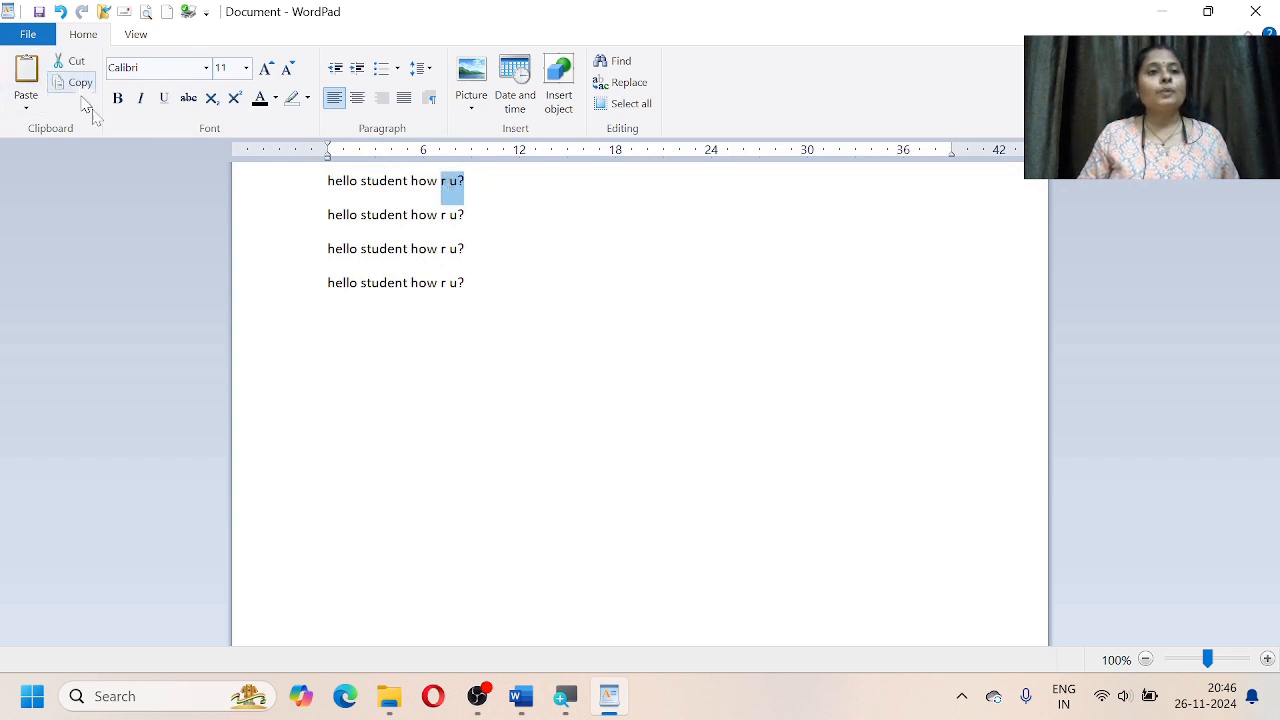
click(490, 284)
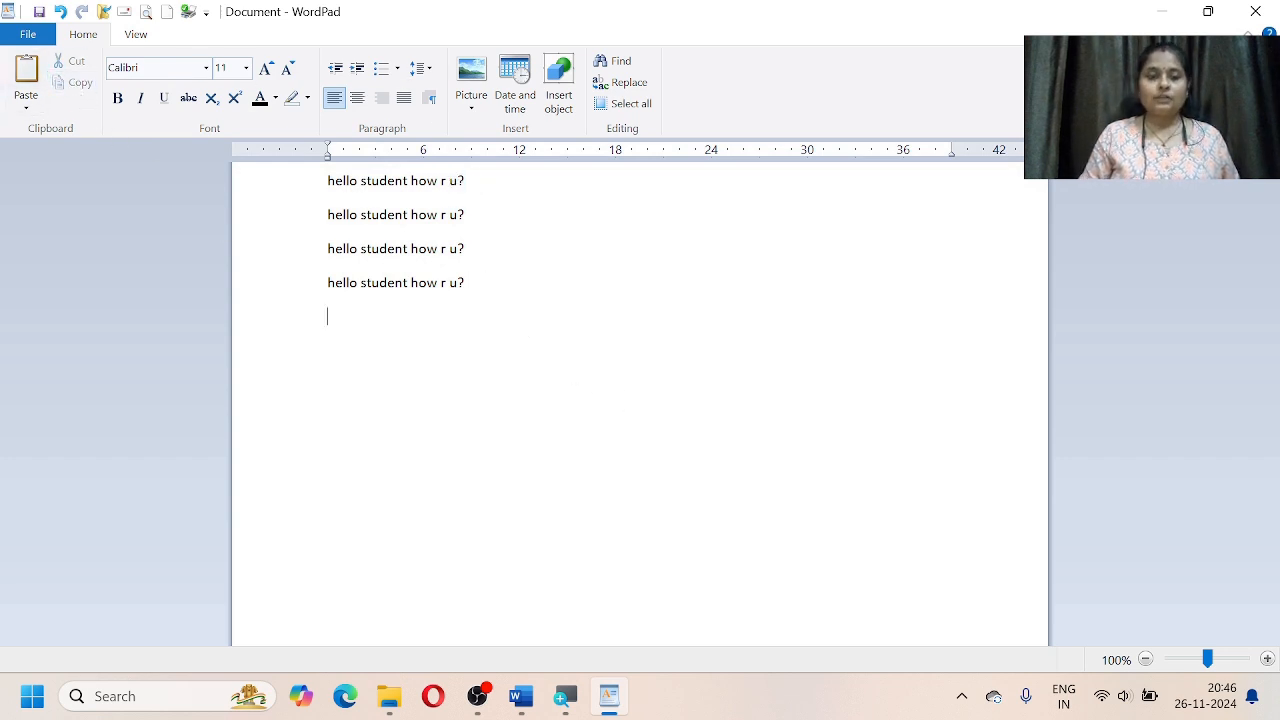
click(32, 86)
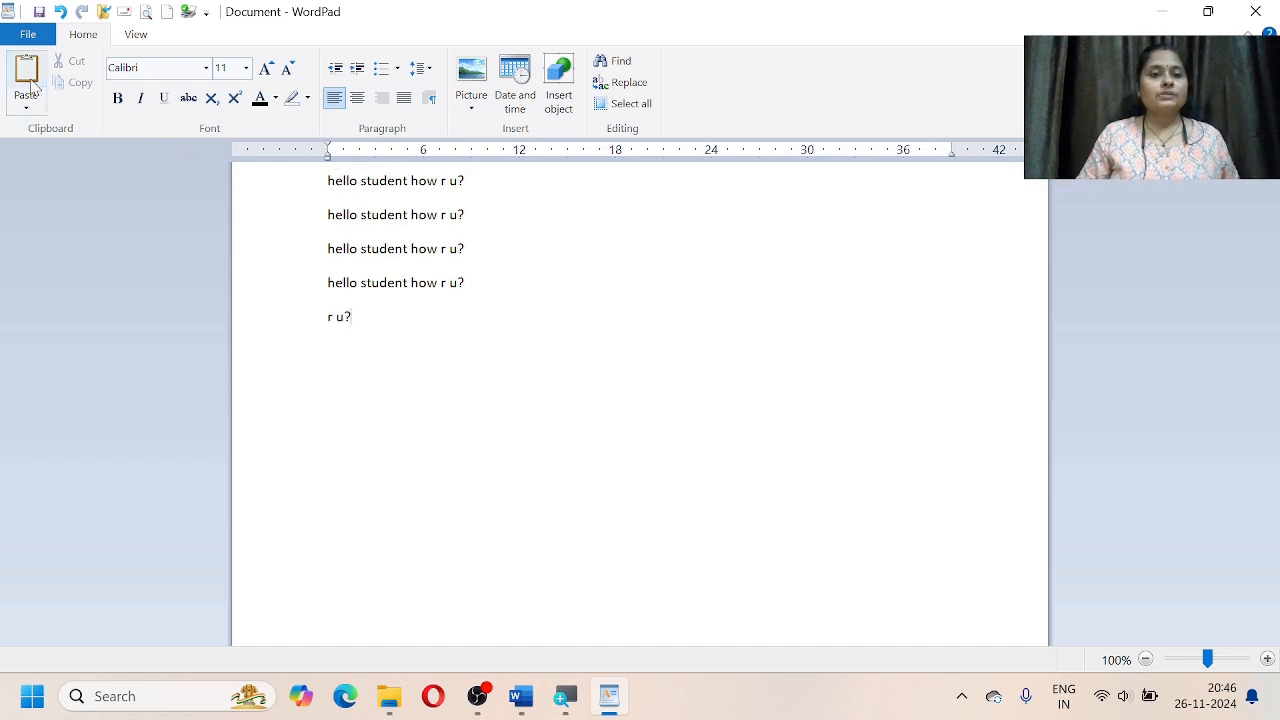
click(32, 86)
click(30, 88)
click(30, 88)
click(30, 88)
click(30, 88)
click(30, 88)
click(30, 88)
click(30, 88)
click(30, 88)
click(30, 88)
click(30, 88)
click(30, 88)
click(30, 88)
click(30, 88)
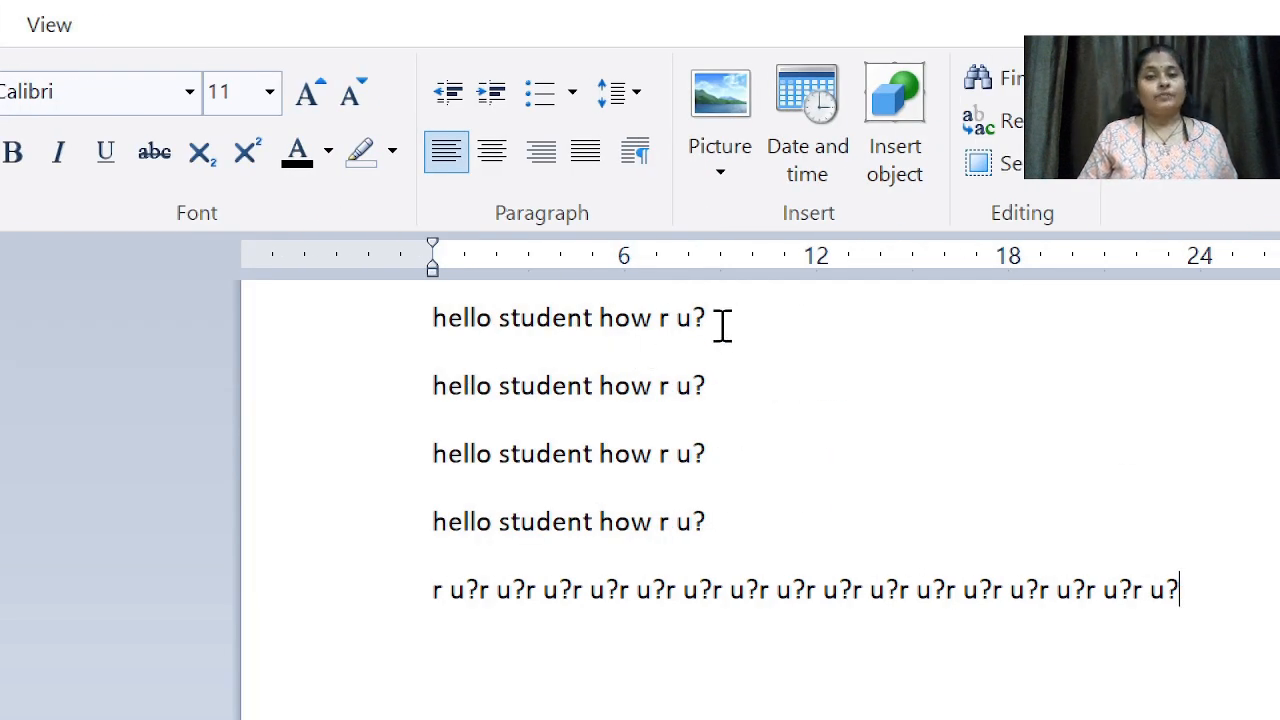
Step: Cut the first greeting line and start a new line after the 'r u?' row
drag(720, 320, 432, 328)
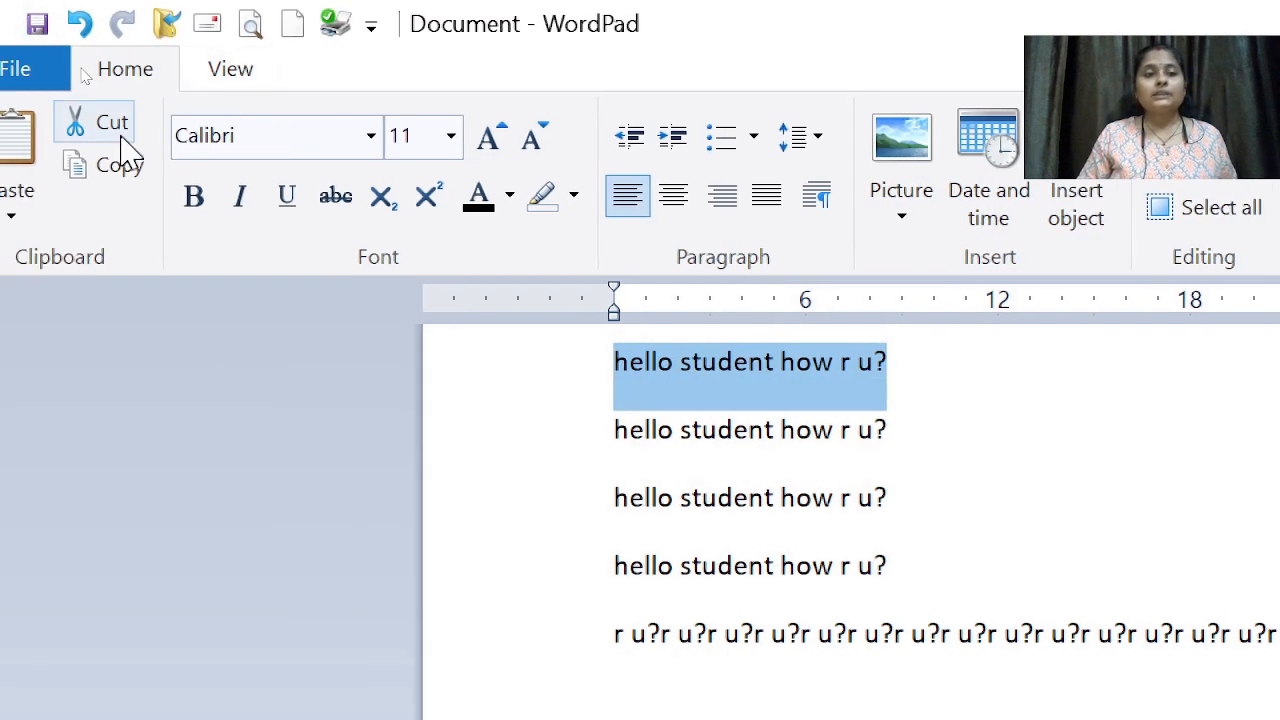
click(121, 142)
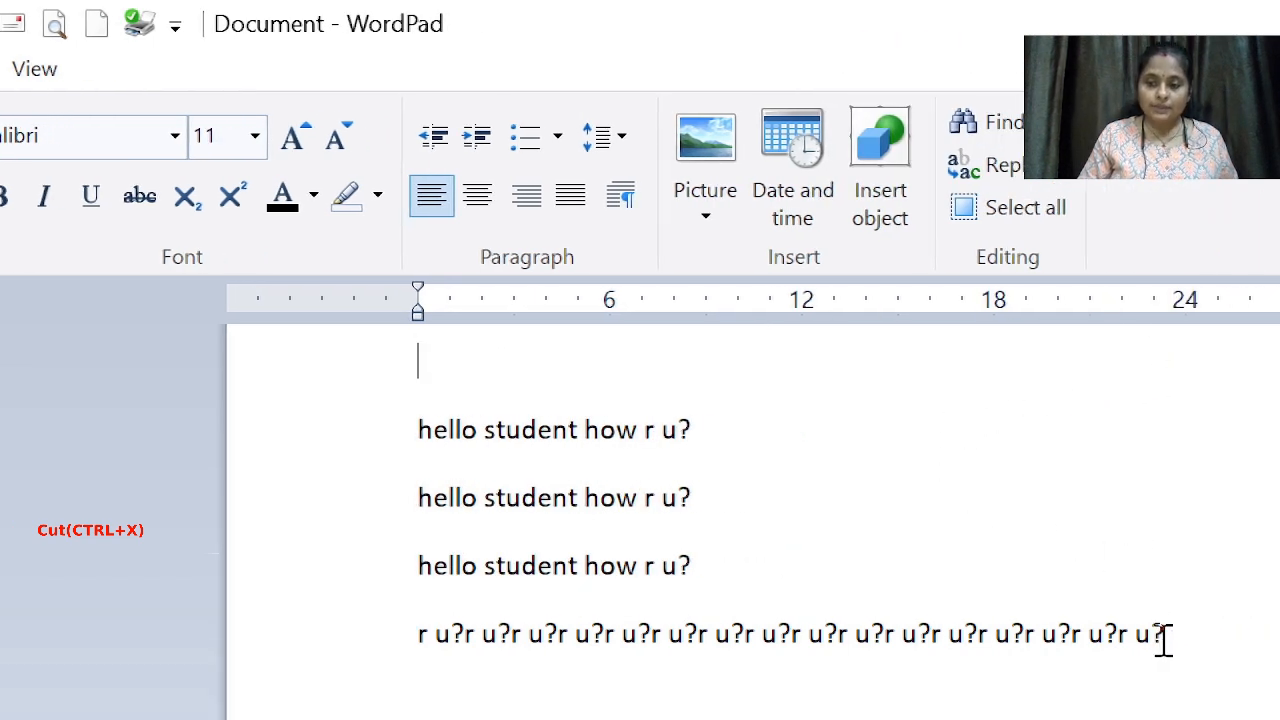
click(1180, 636)
key(Return)
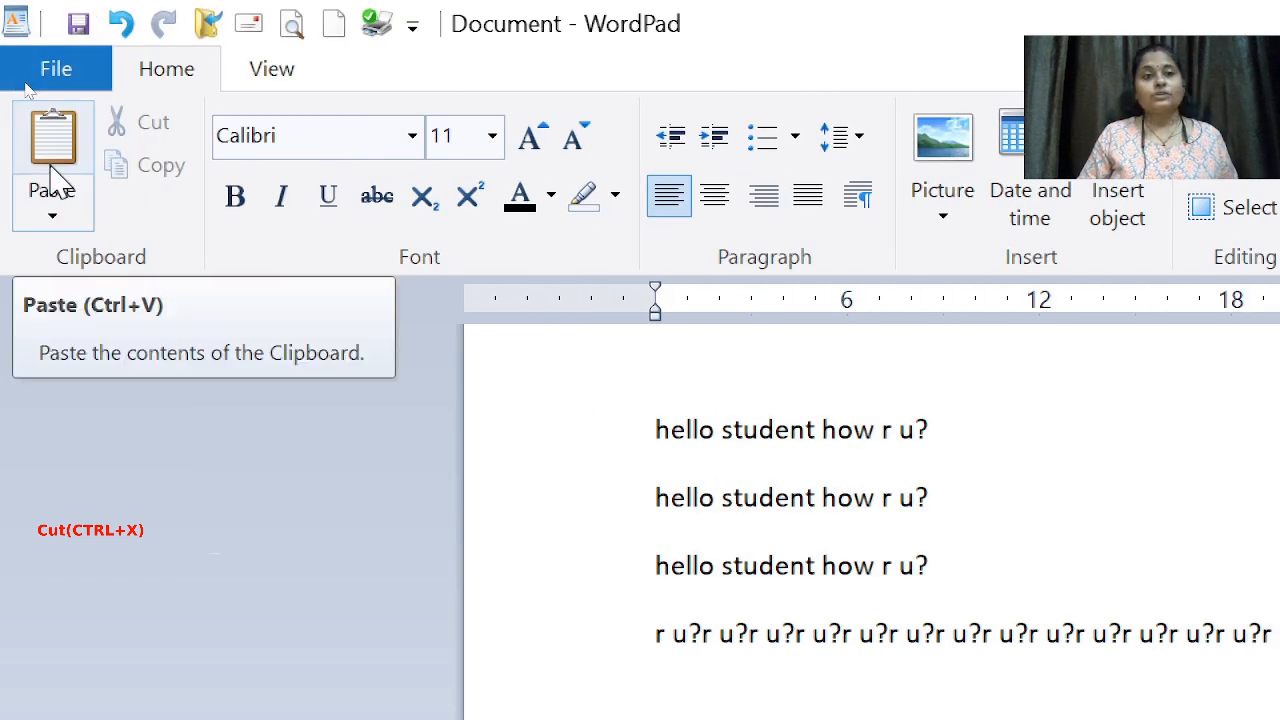
Step: Paste the cut 'hello student how r u?' line onto the new bottom line
click(53, 175)
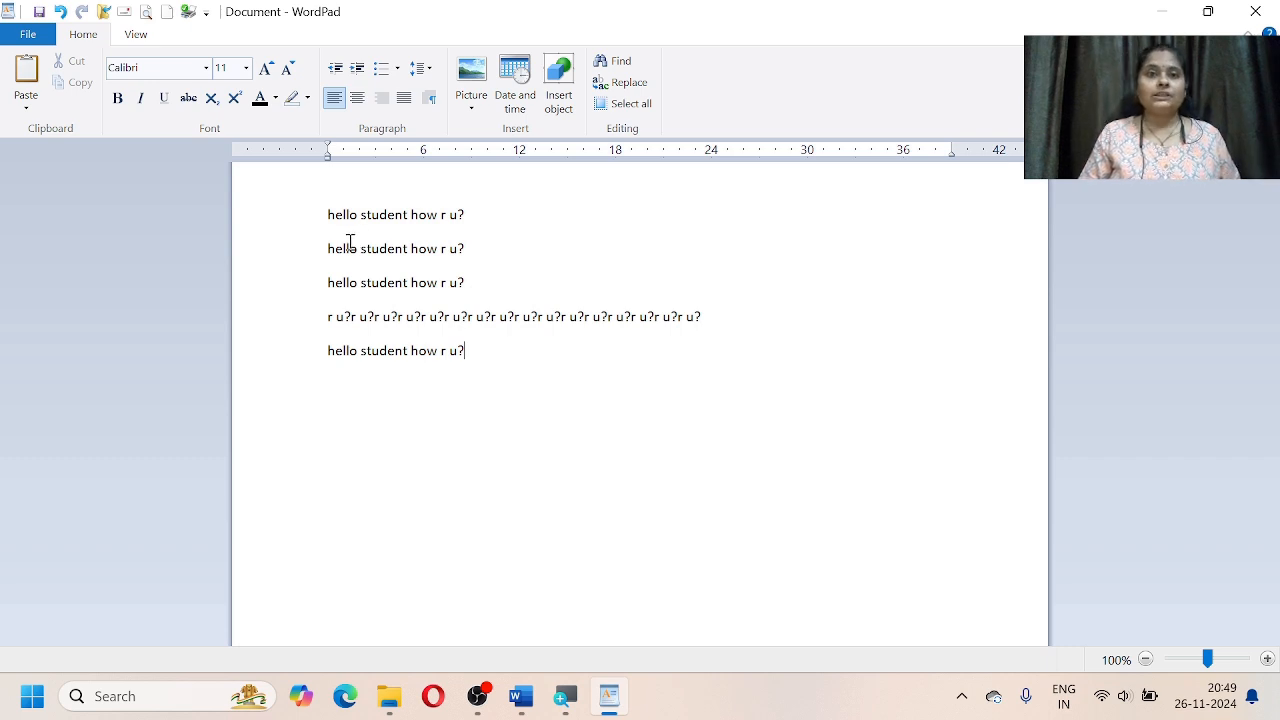
Step: Select the text from the start of the first greeting down to the last line's 'r'
drag(328, 212, 437, 370)
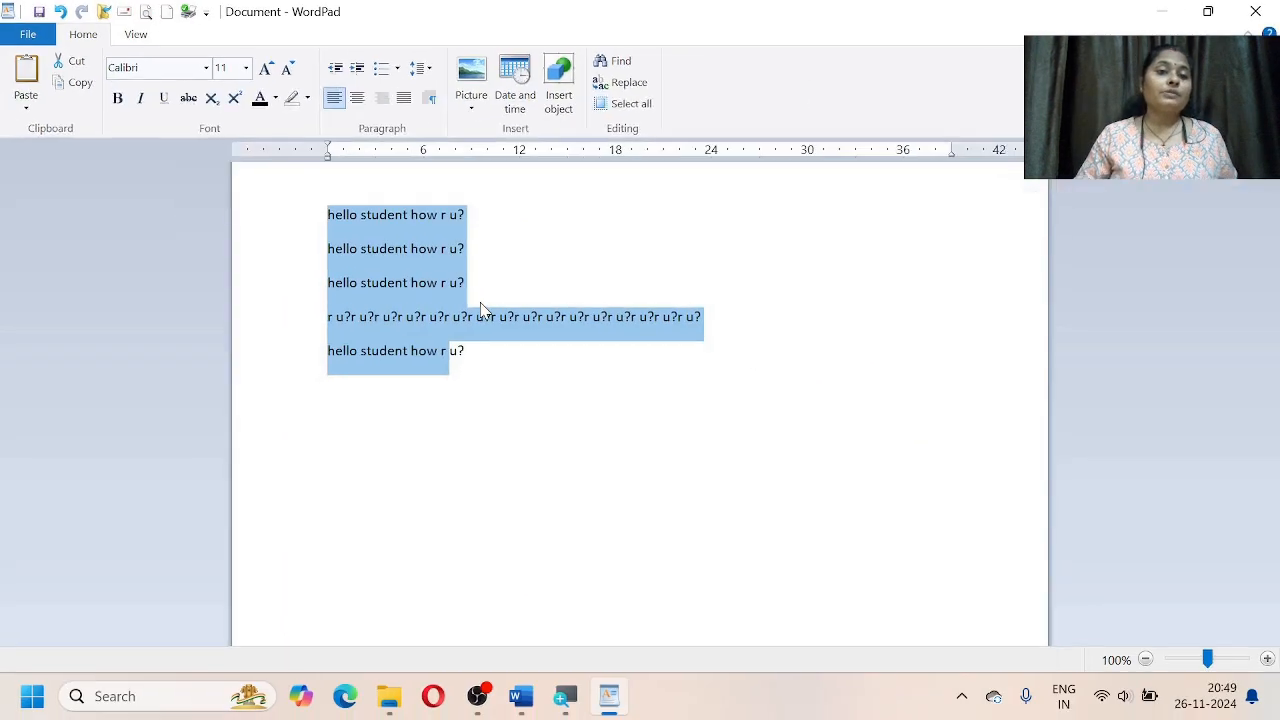
Step: Apply Blackadder ITC to the selected text and set its size to 36
click(208, 68)
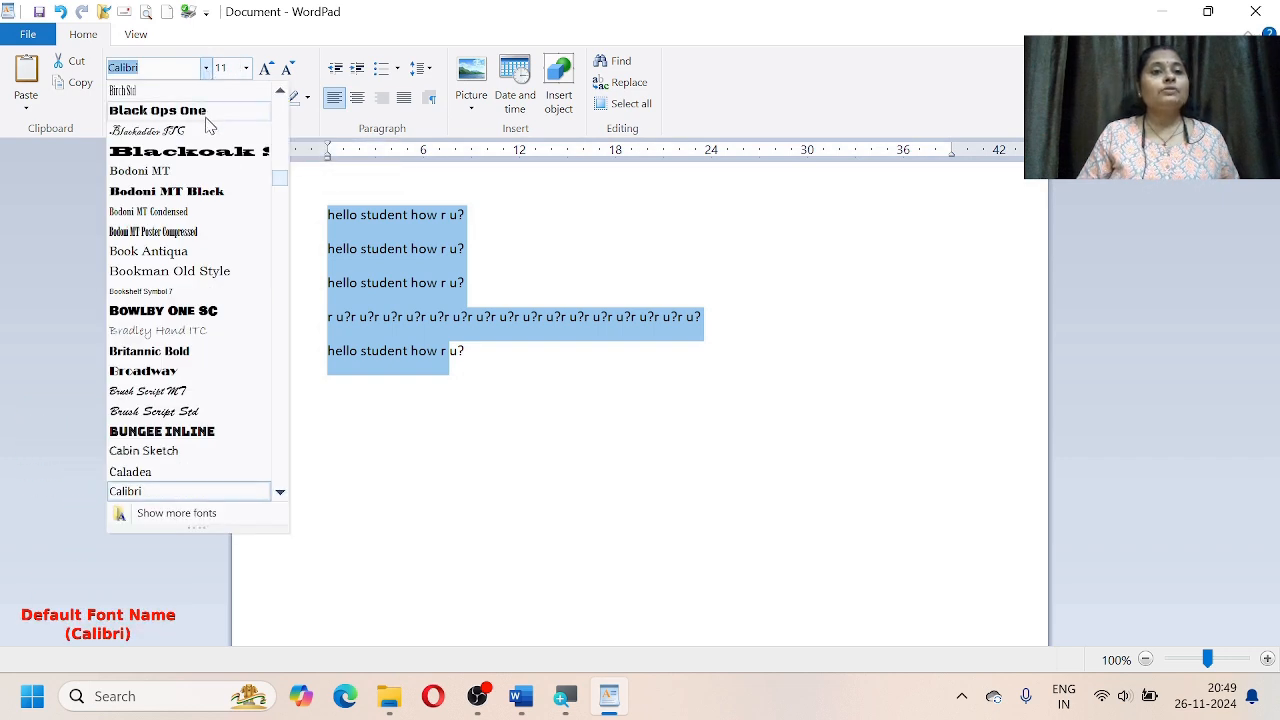
click(203, 147)
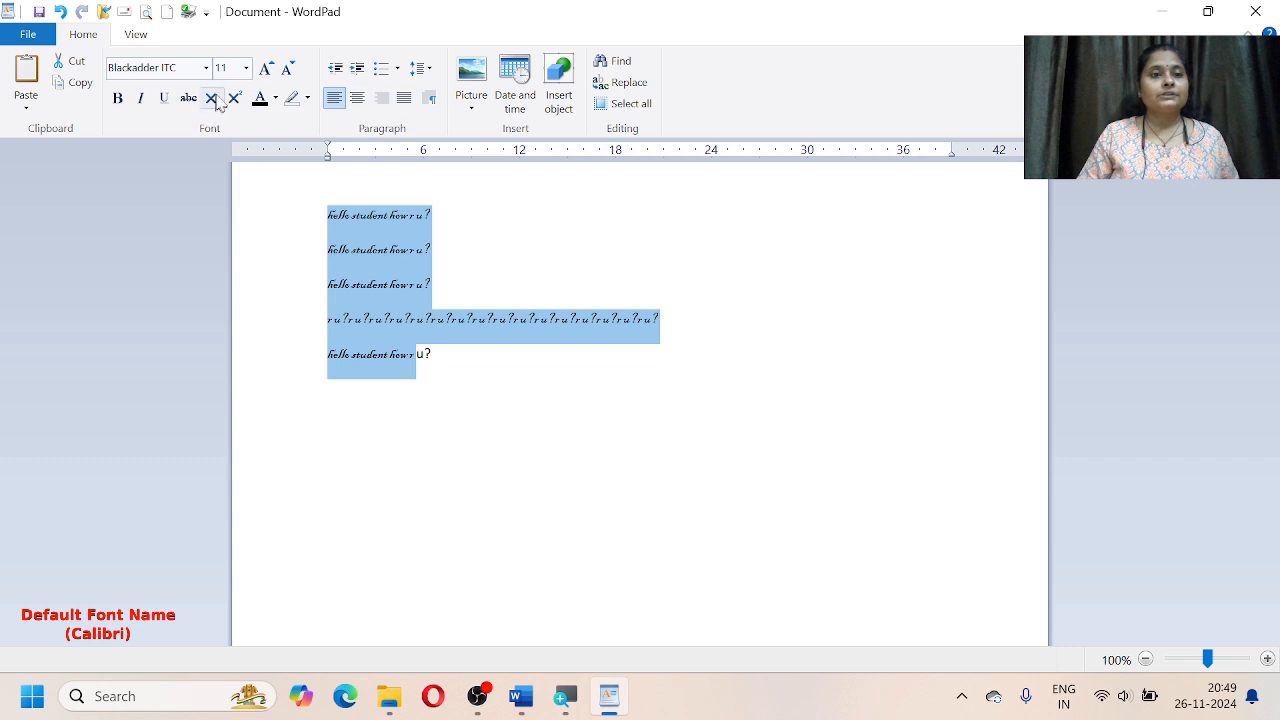
click(246, 68)
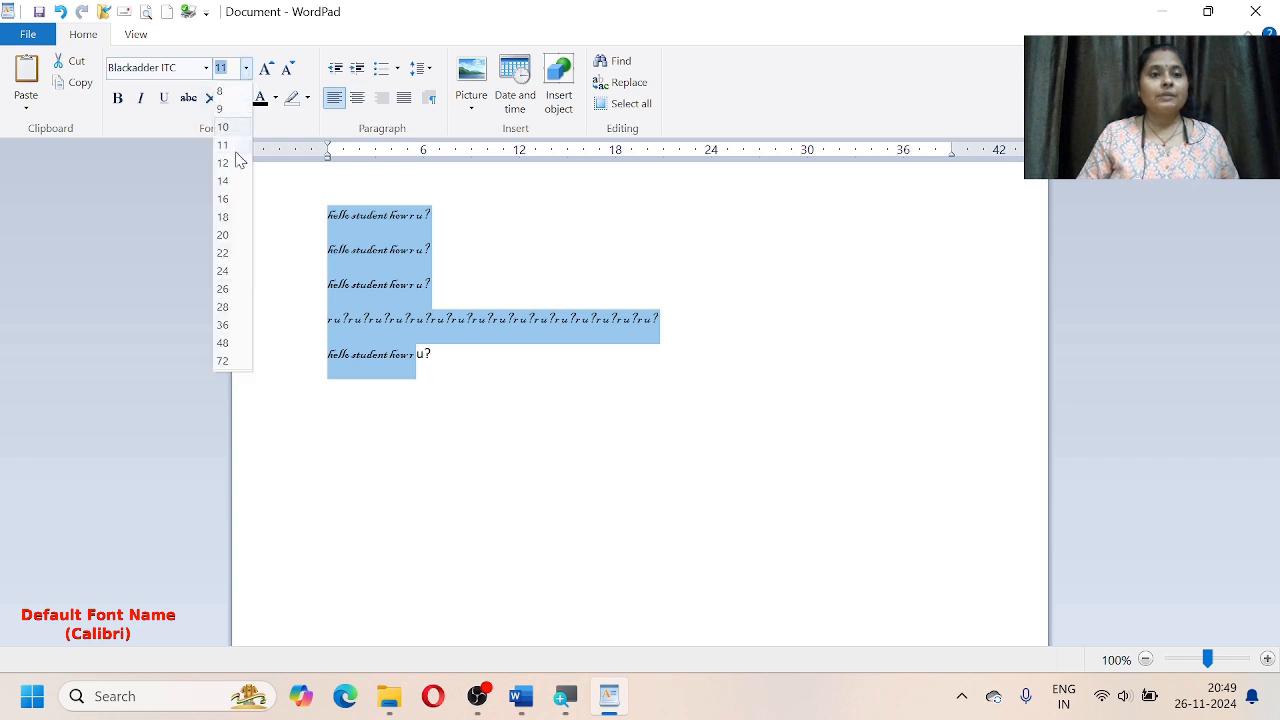
click(224, 325)
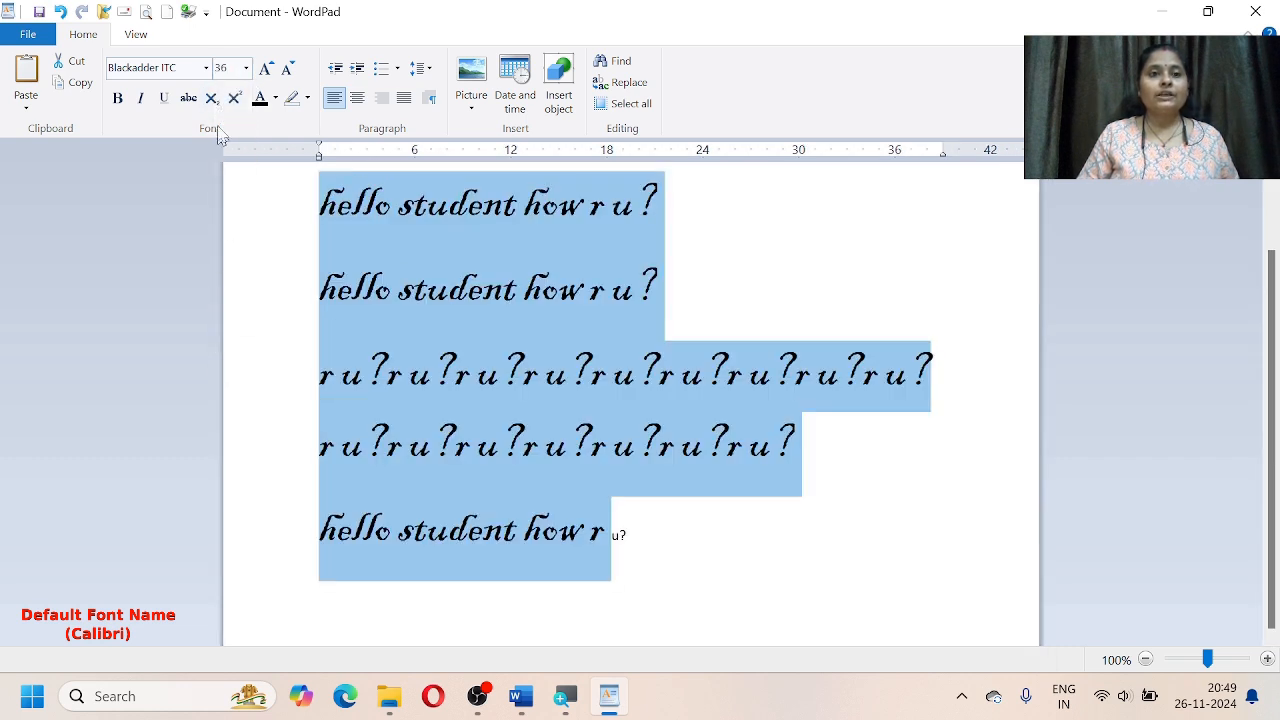
Step: Try Bauhaus 93, Bahnschrift Light SemiCondensed and Arial Rounded MT Bold, then settle on Algerian
click(206, 68)
click(190, 272)
click(206, 68)
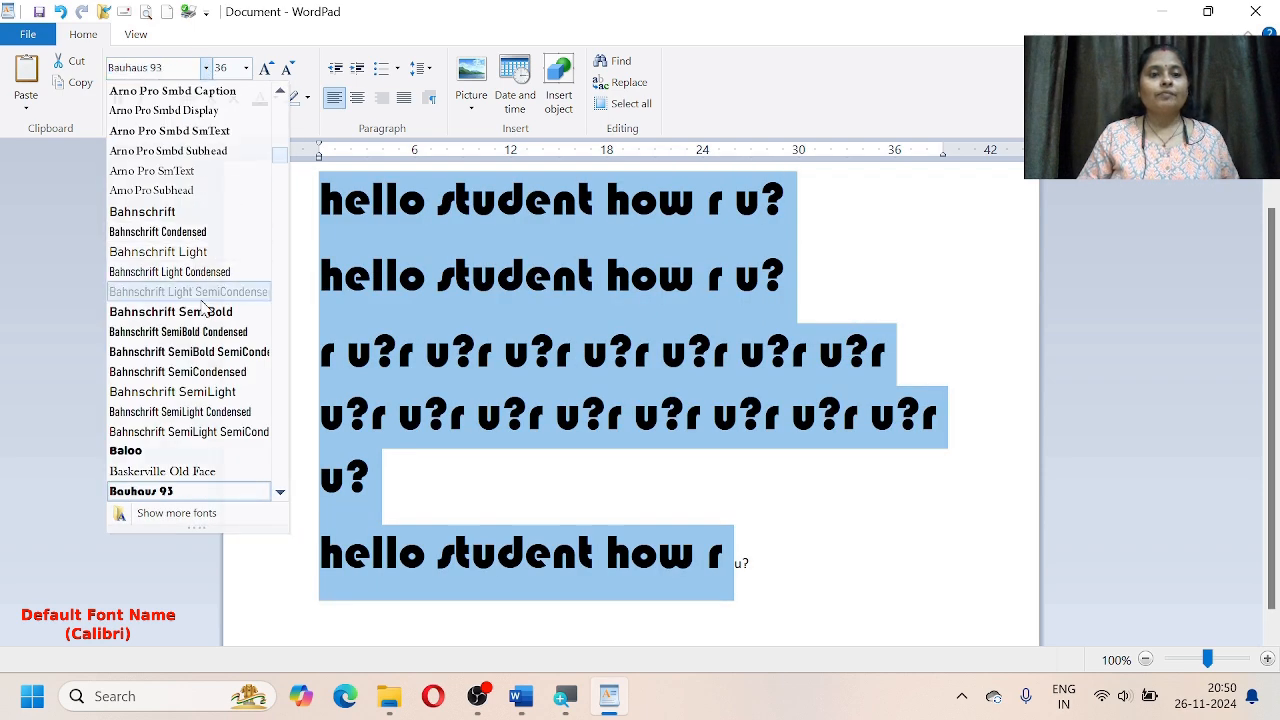
click(200, 291)
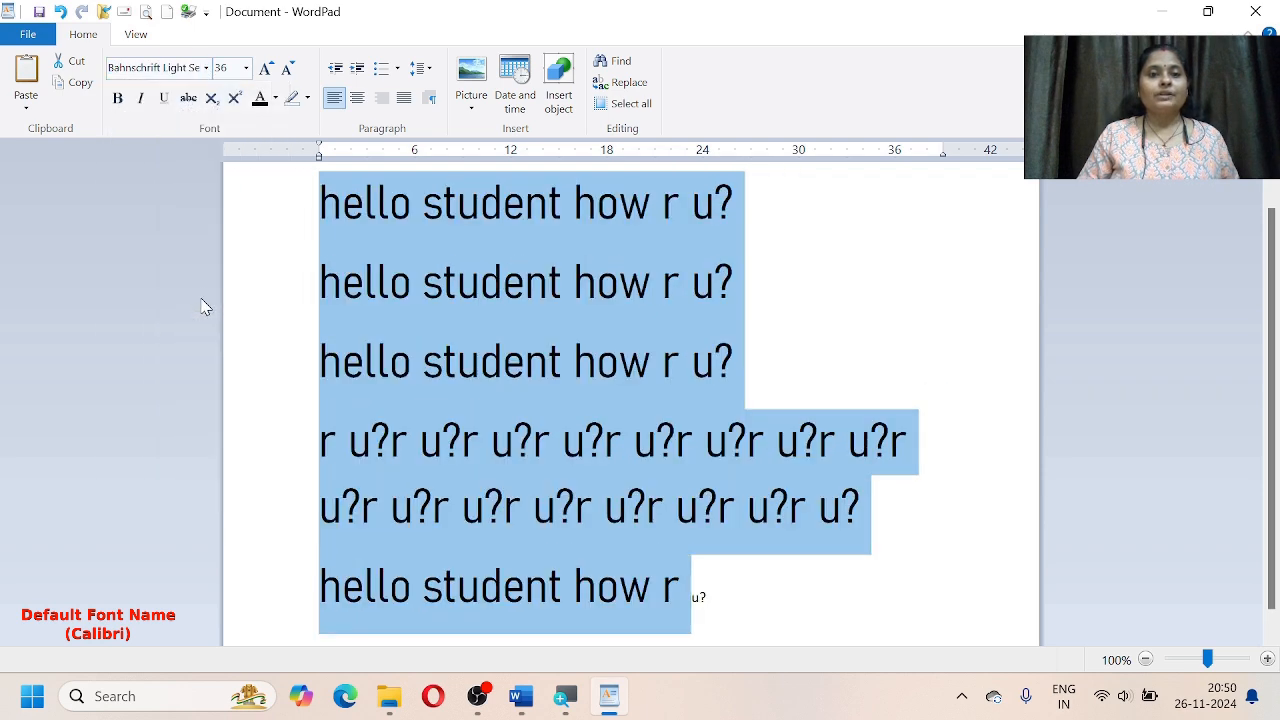
click(206, 68)
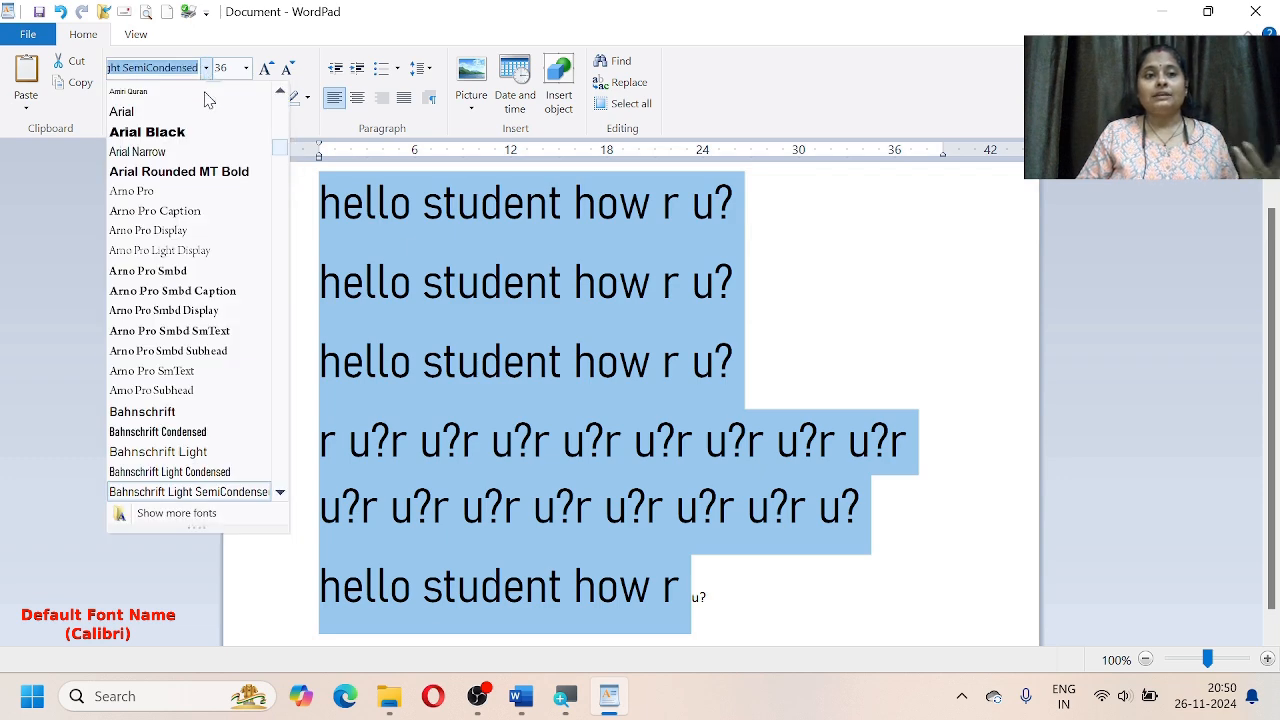
click(195, 172)
click(207, 68)
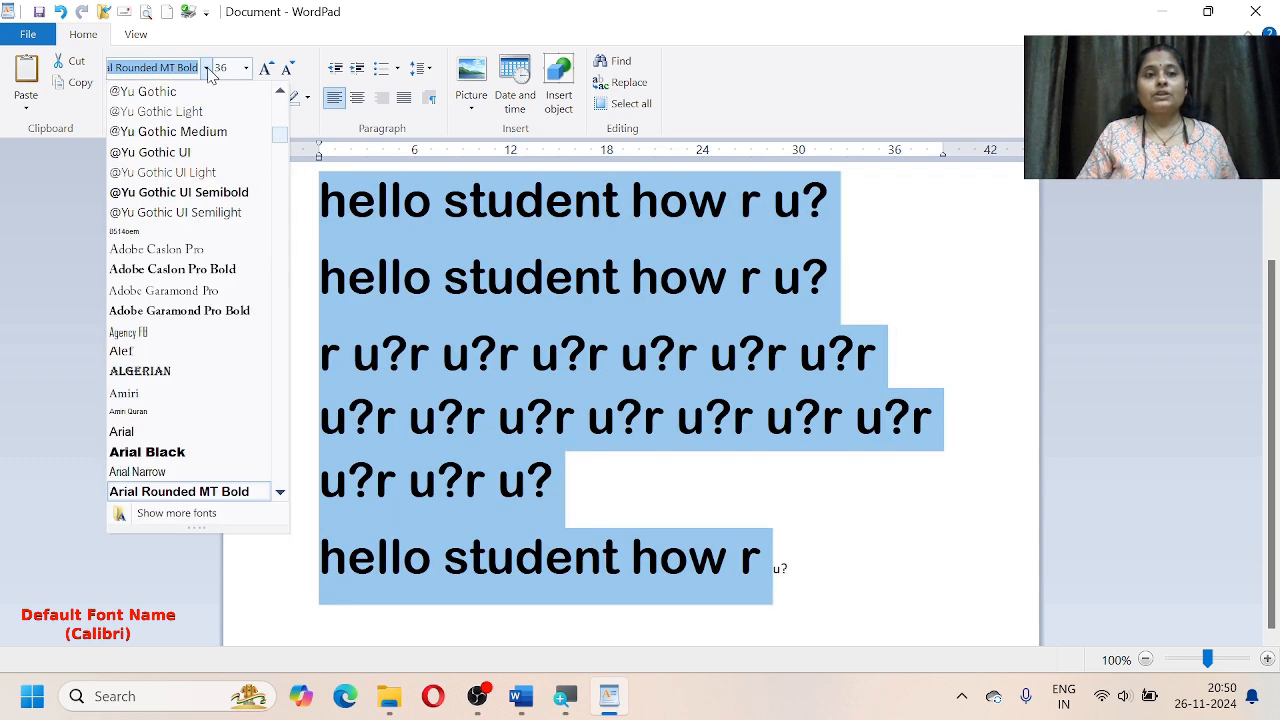
click(166, 371)
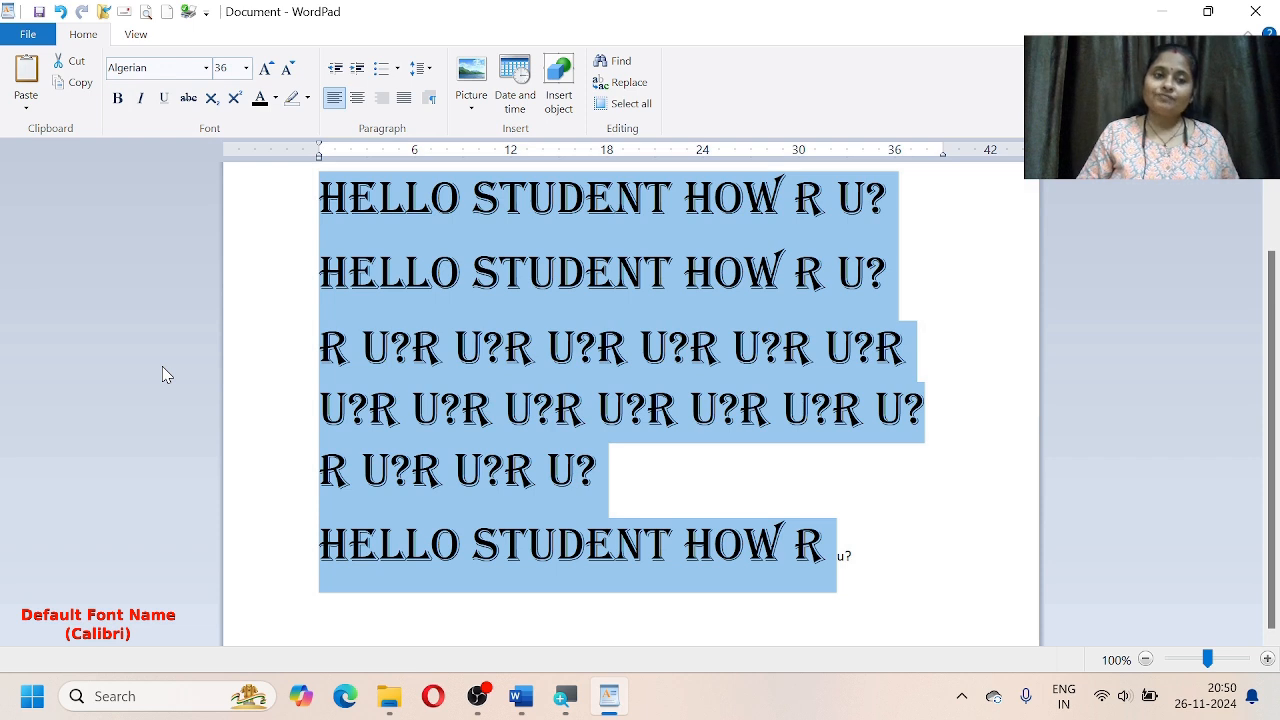
click(245, 68)
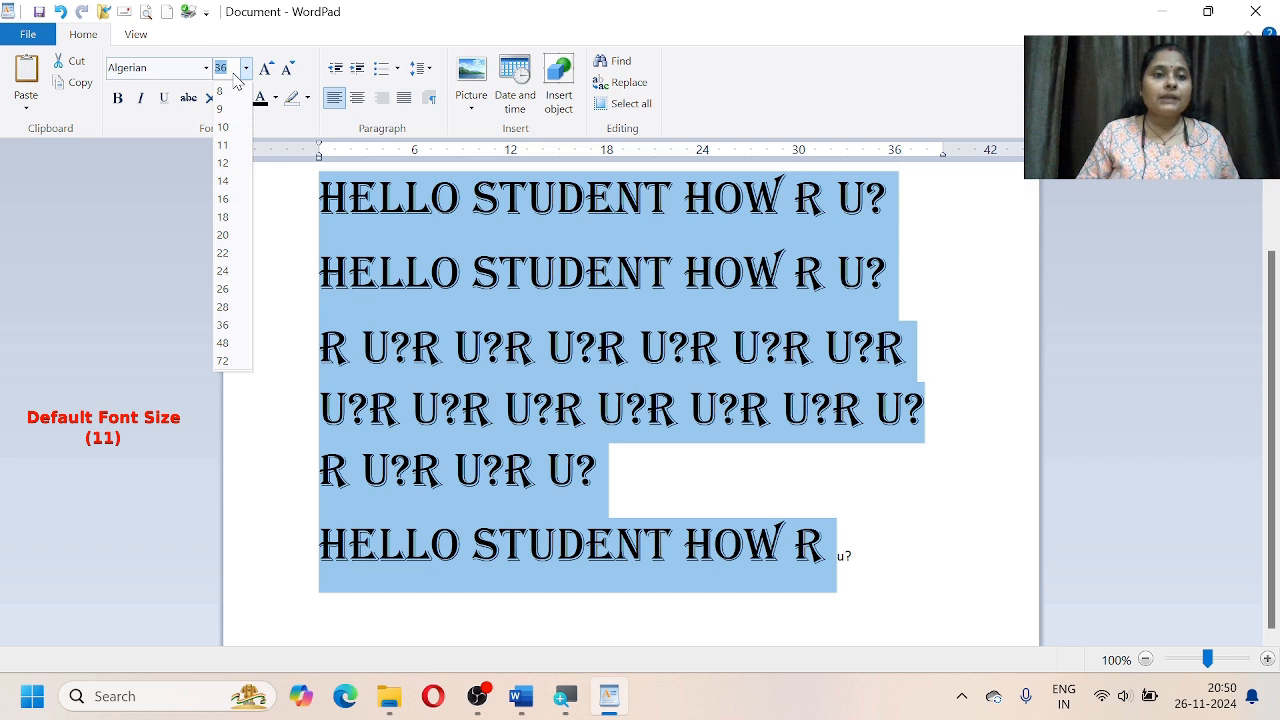
Step: Try font size 1, then an oversized 20000 that clamps to the 1638 maximum
text(10)
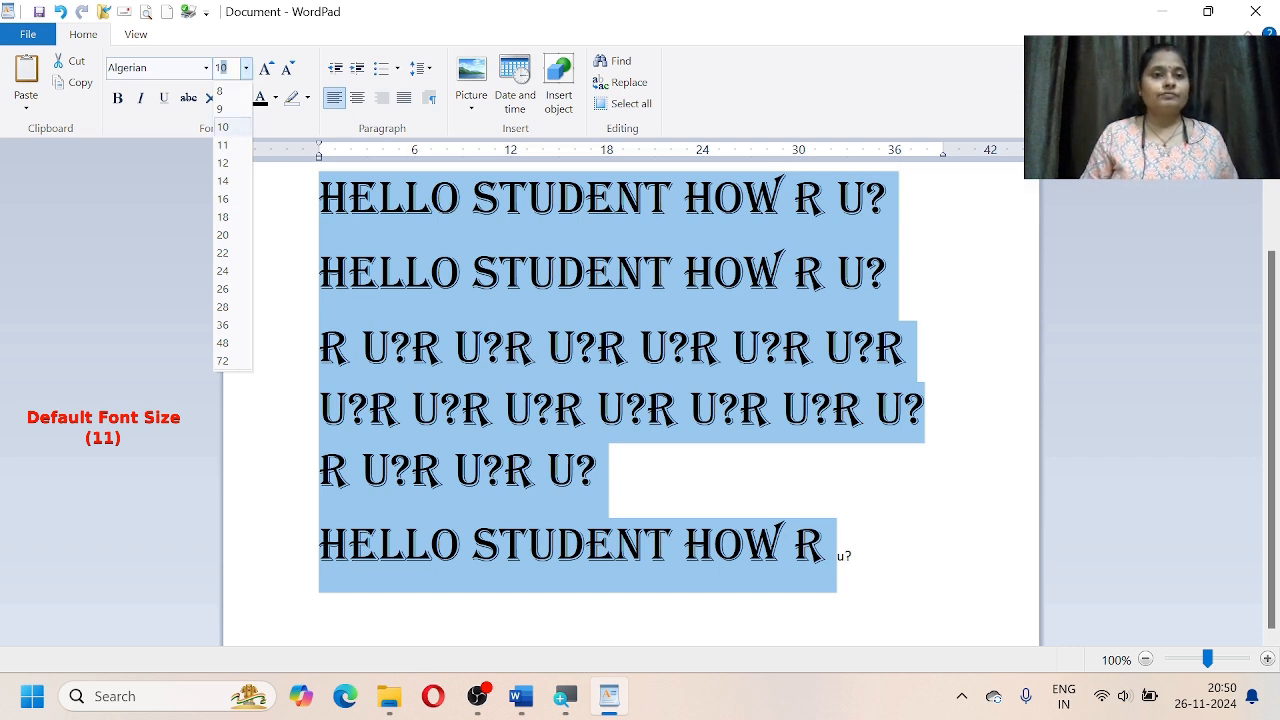
key(BackSpace)
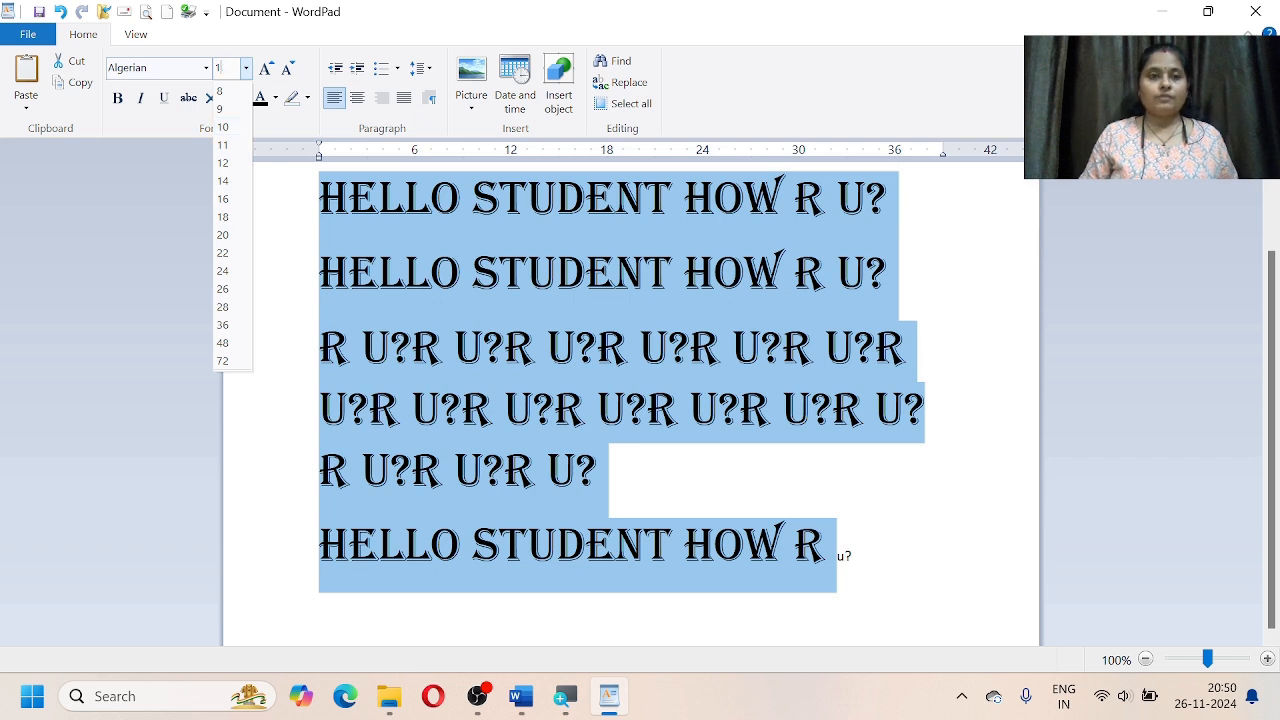
key(Return)
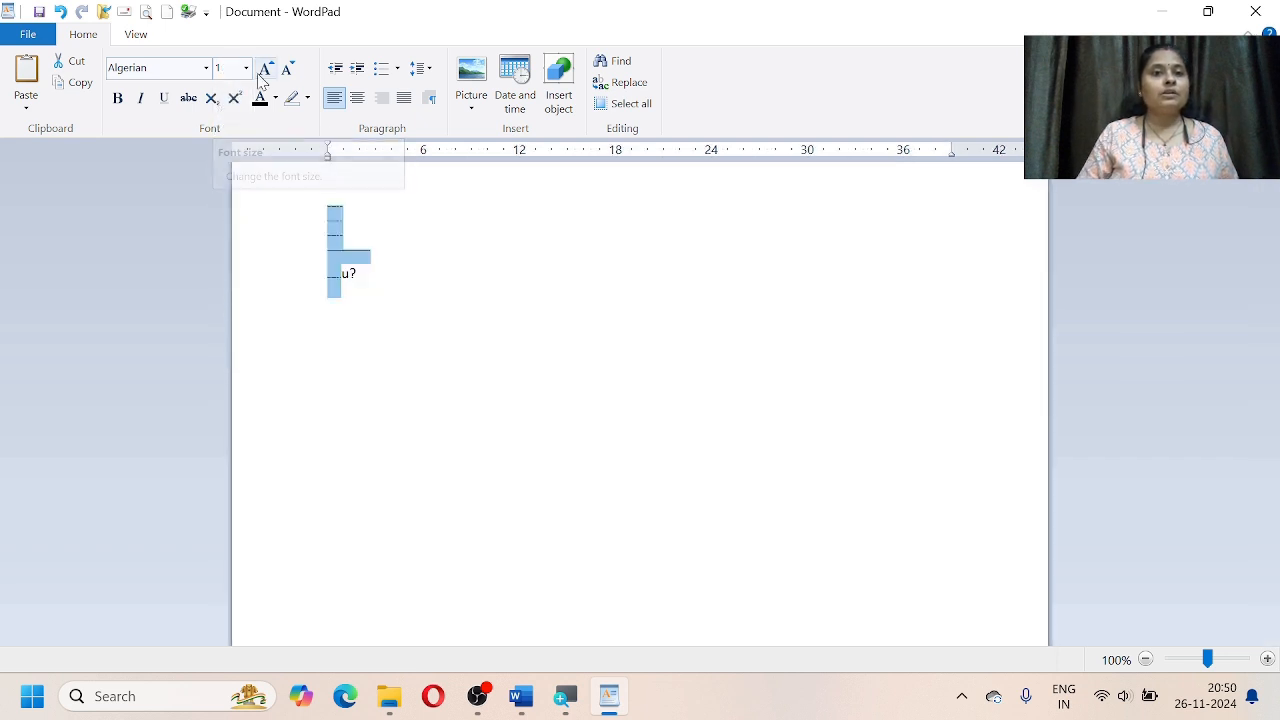
click(229, 72)
text(10000)
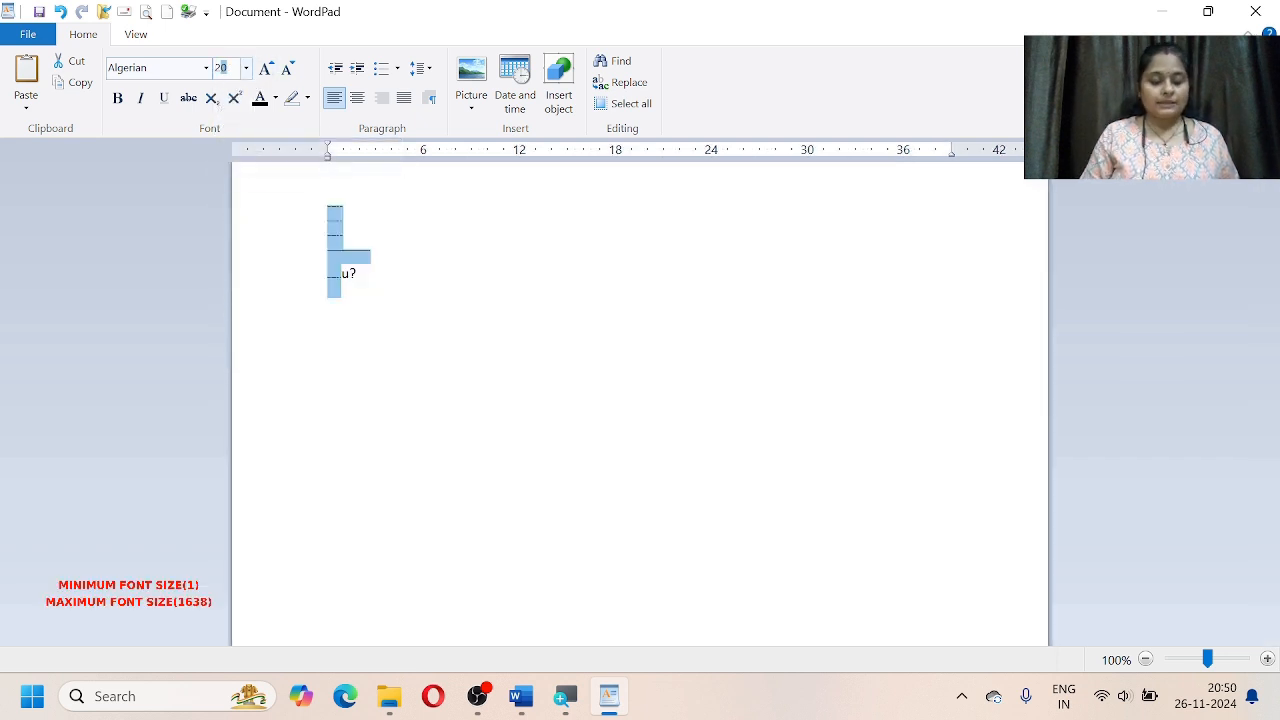
key(BackSpace)
key(BackSpace)
key(BackSpace)
key(BackSpace)
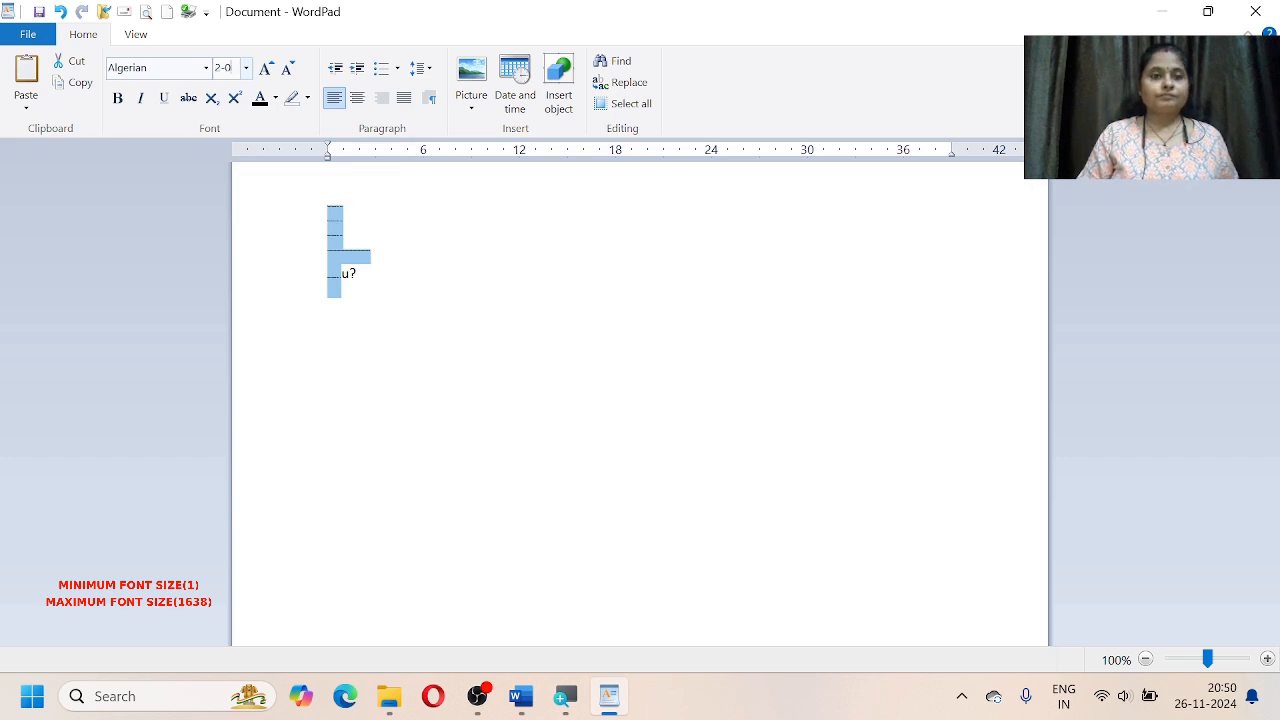
text(000)
key(Return)
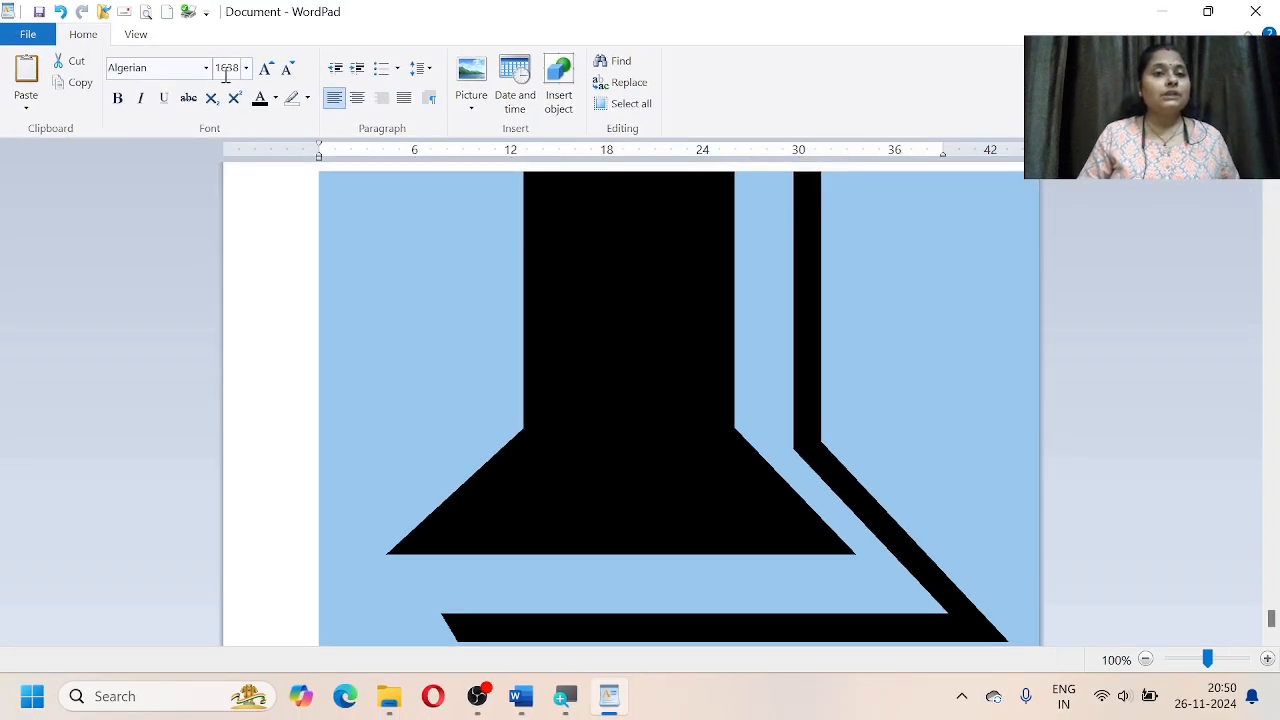
Step: Set the selected Algerian text to font size 12
click(240, 67)
text(12)
key(Return)
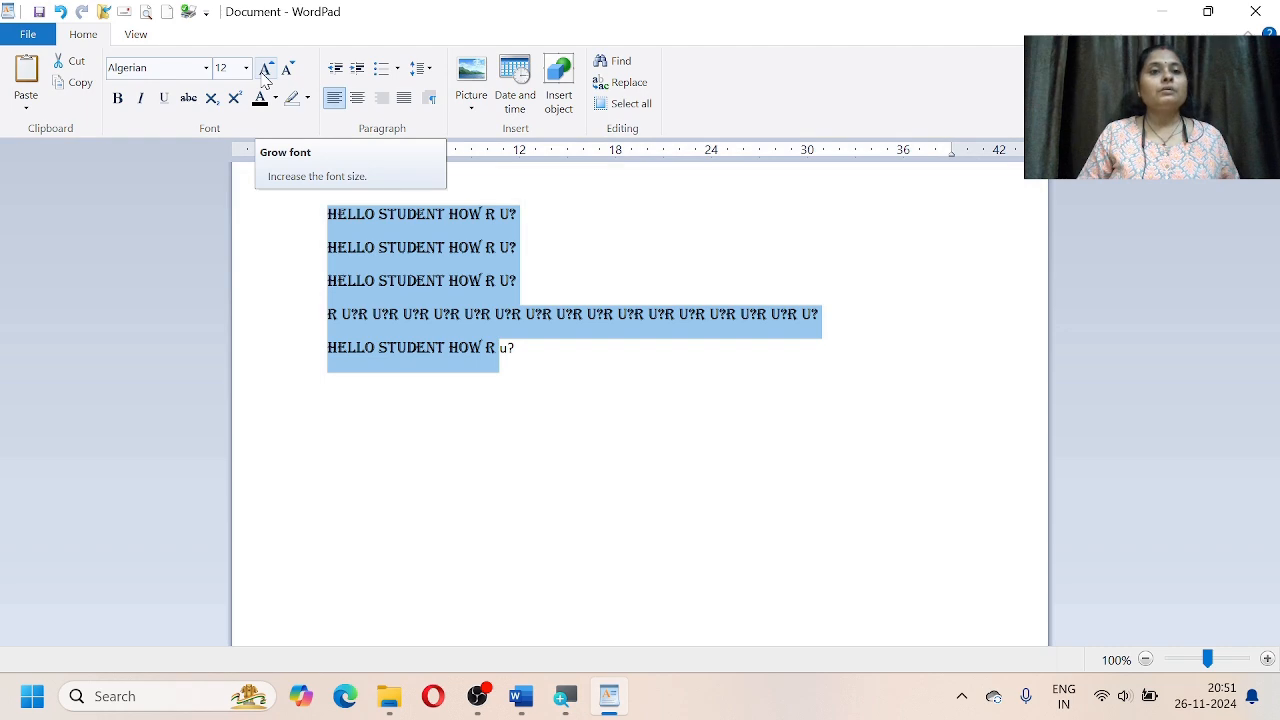
Step: Enlarge the selected Algerian text with Grow font and Ctrl+Shift+> from size 12 to 180
click(265, 70)
click(265, 70)
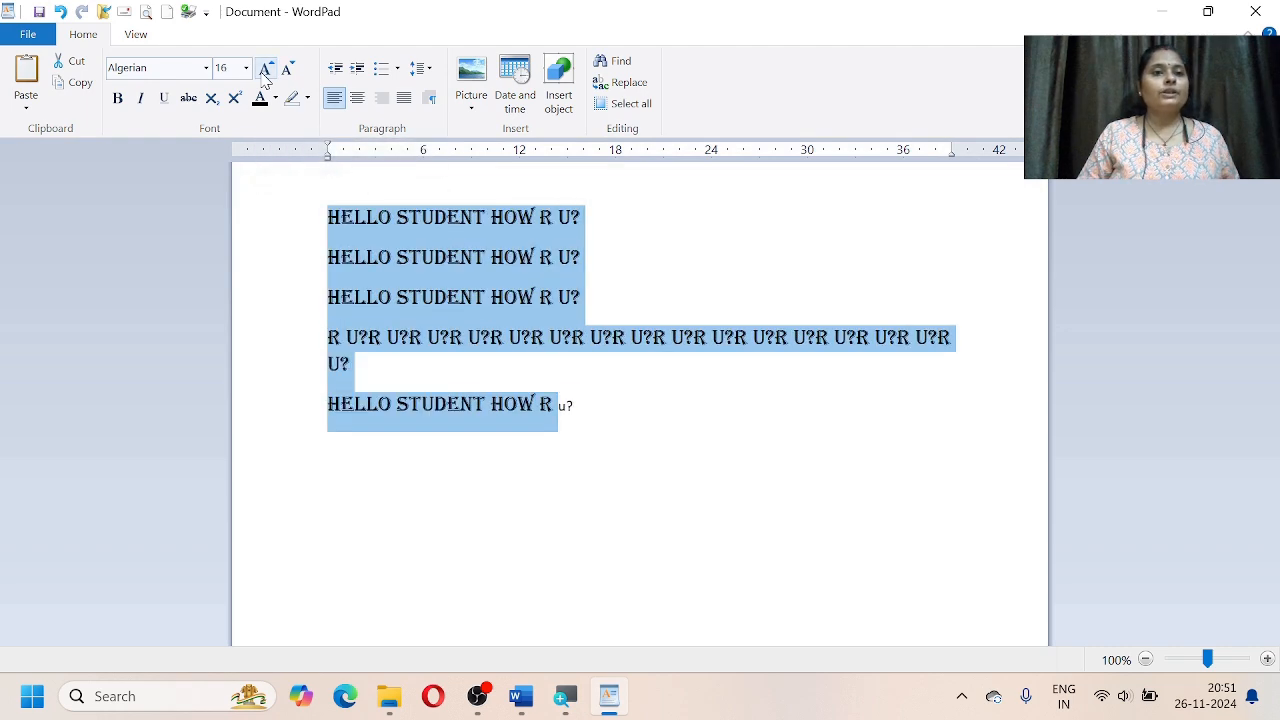
click(265, 70)
click(265, 70)
click(265, 70)
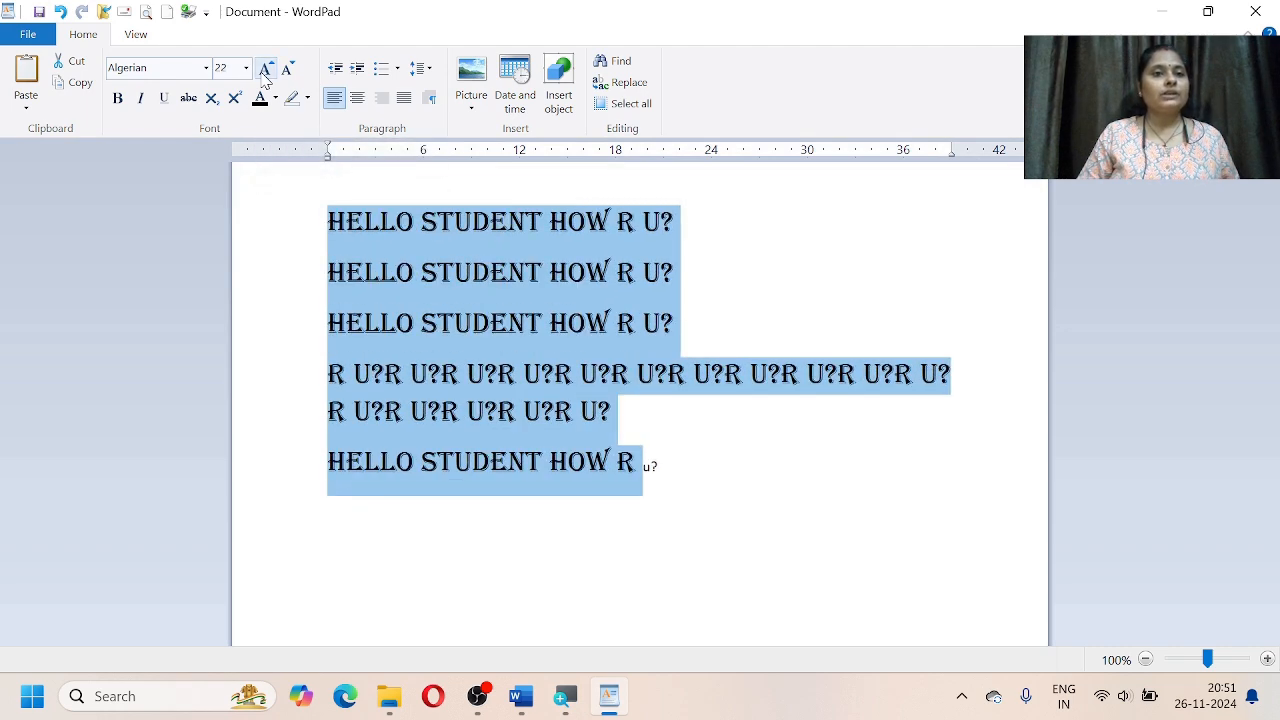
click(265, 70)
click(265, 70)
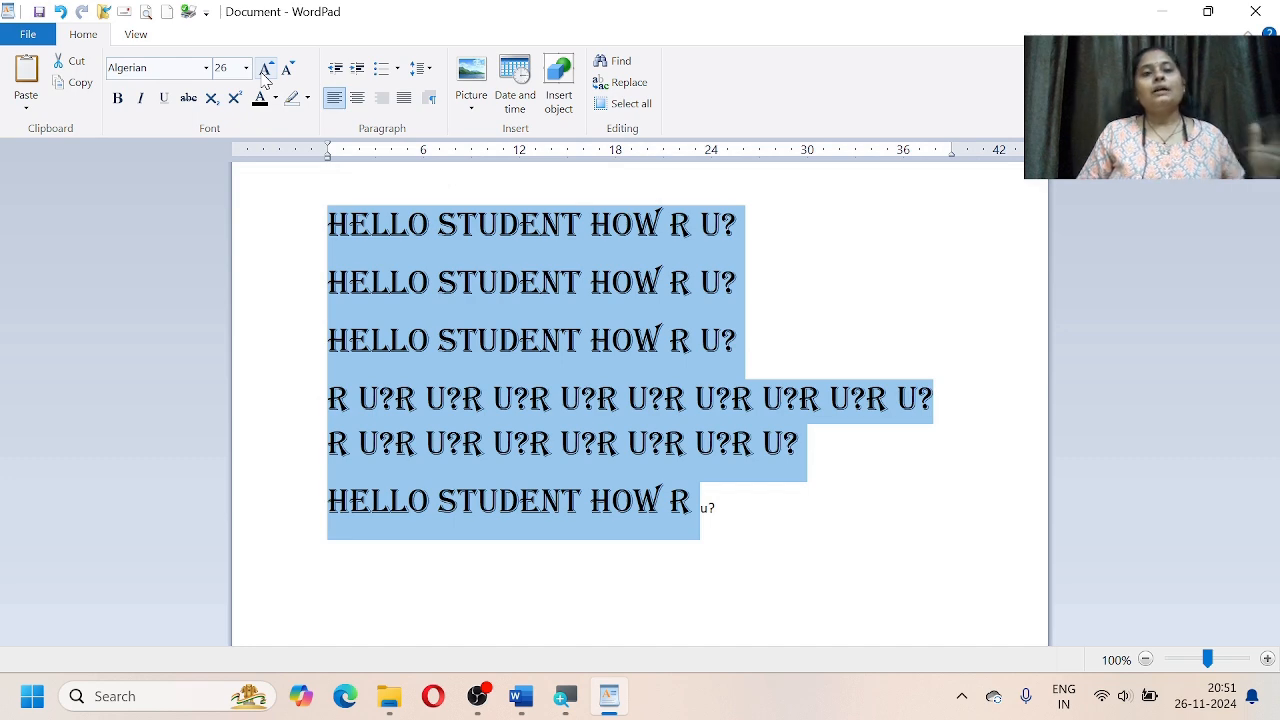
click(265, 70)
click(265, 70)
click(265, 70)
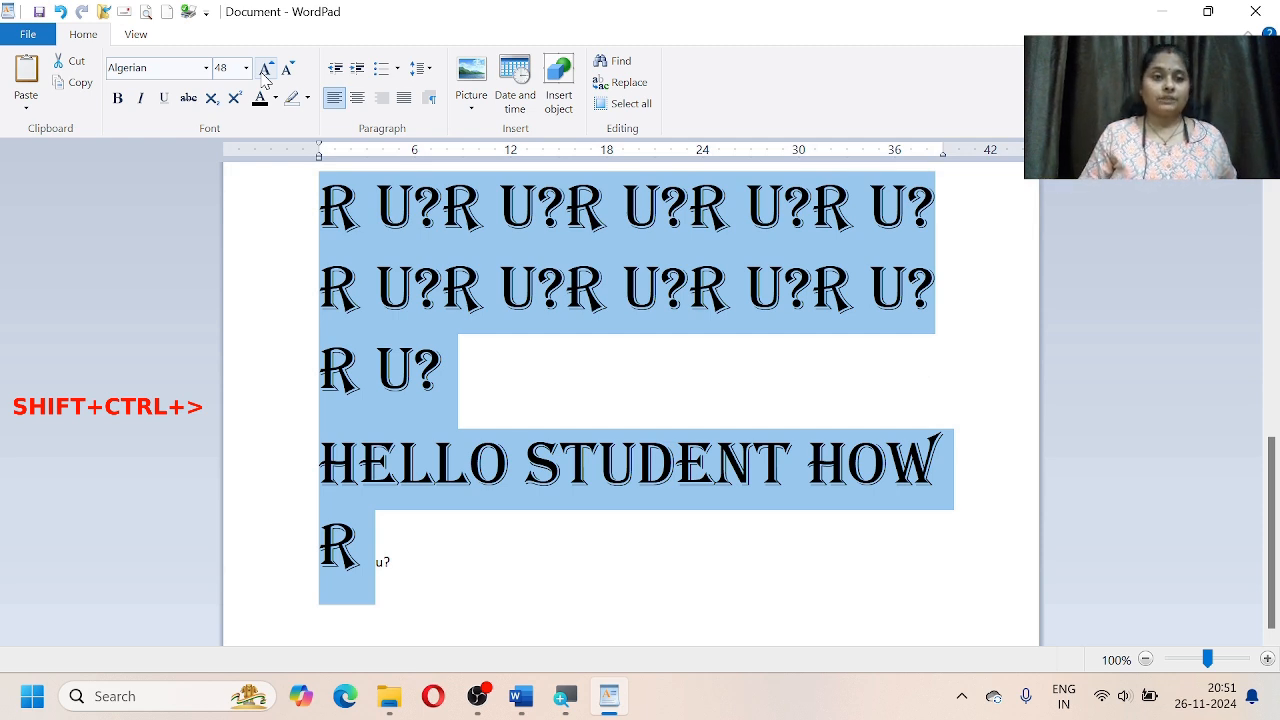
key(ctrl+shift+period)
key(ctrl+shift+period)
key(ctrl+shift+period)
key(ctrl+shift+period)
key(ctrl+shift+period)
key(ctrl+shift+period)
key(ctrl+shift+period)
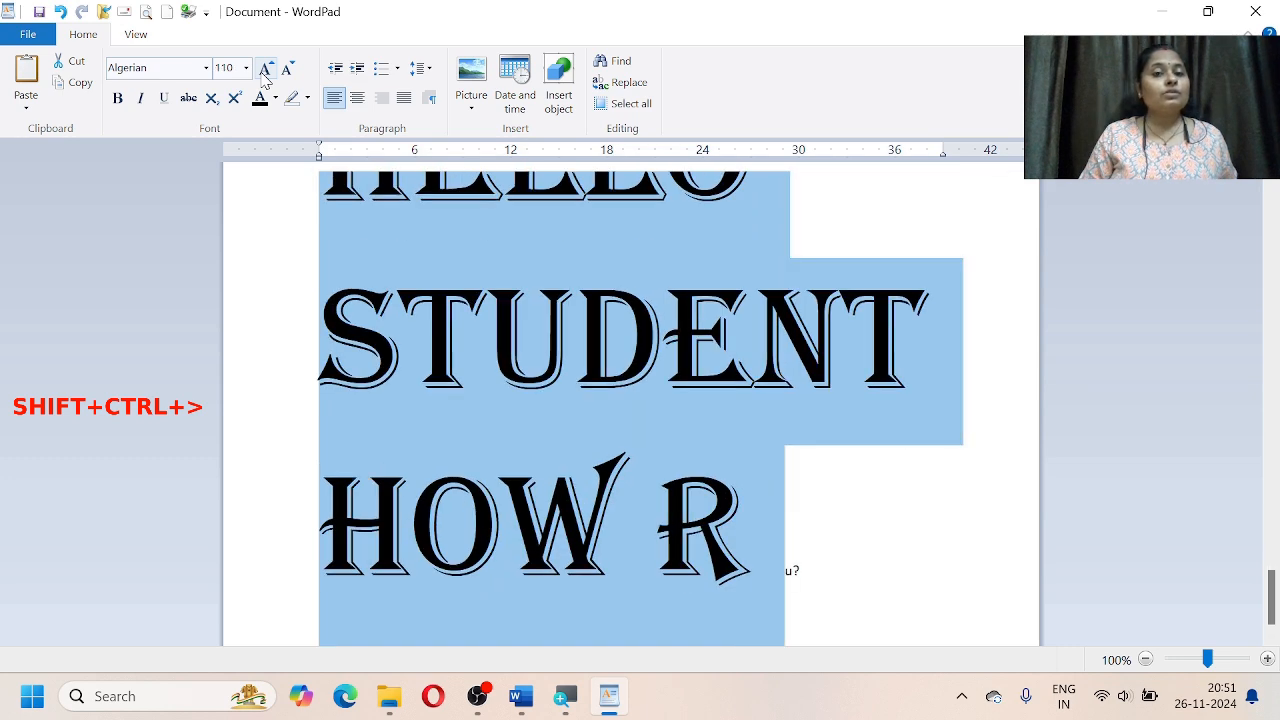
key(ctrl+shift+period)
key(ctrl+shift+period)
key(ctrl+shift+period)
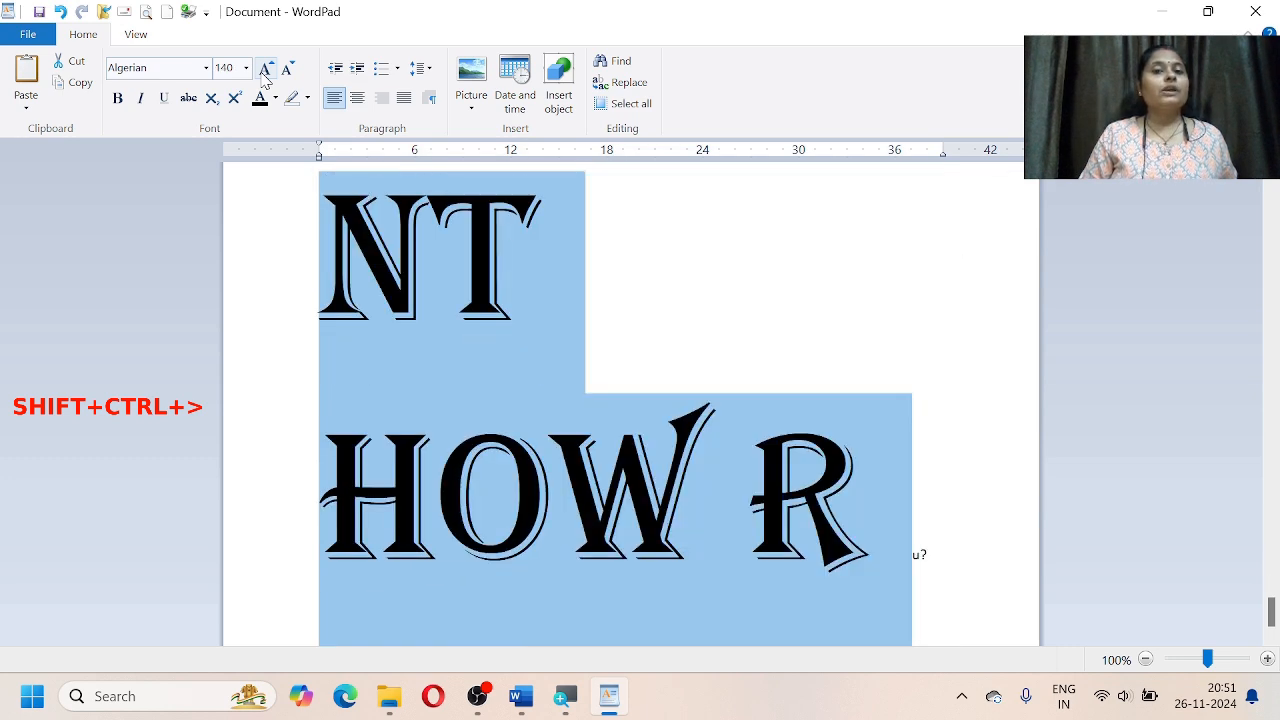
key(ctrl+shift+period)
key(ctrl+shift+period)
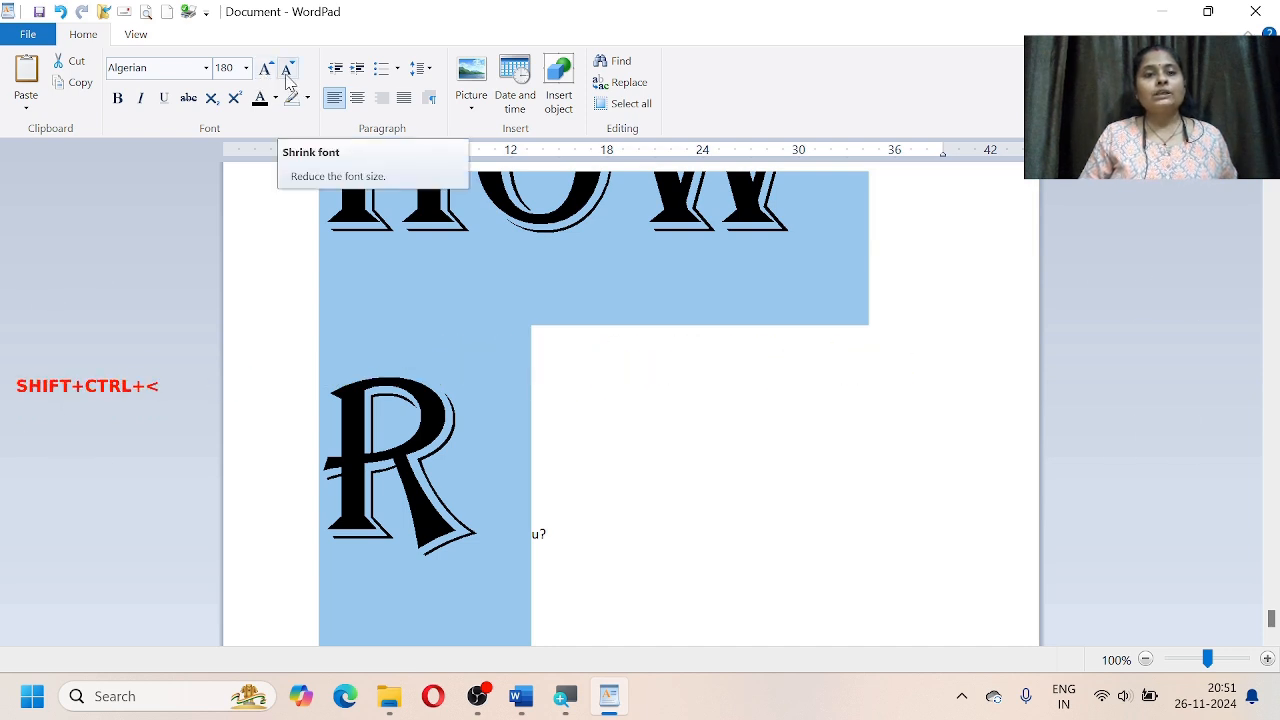
Step: Shrink the Algerian text step by step from size 180 back down to 28
click(287, 72)
click(287, 72)
click(287, 72)
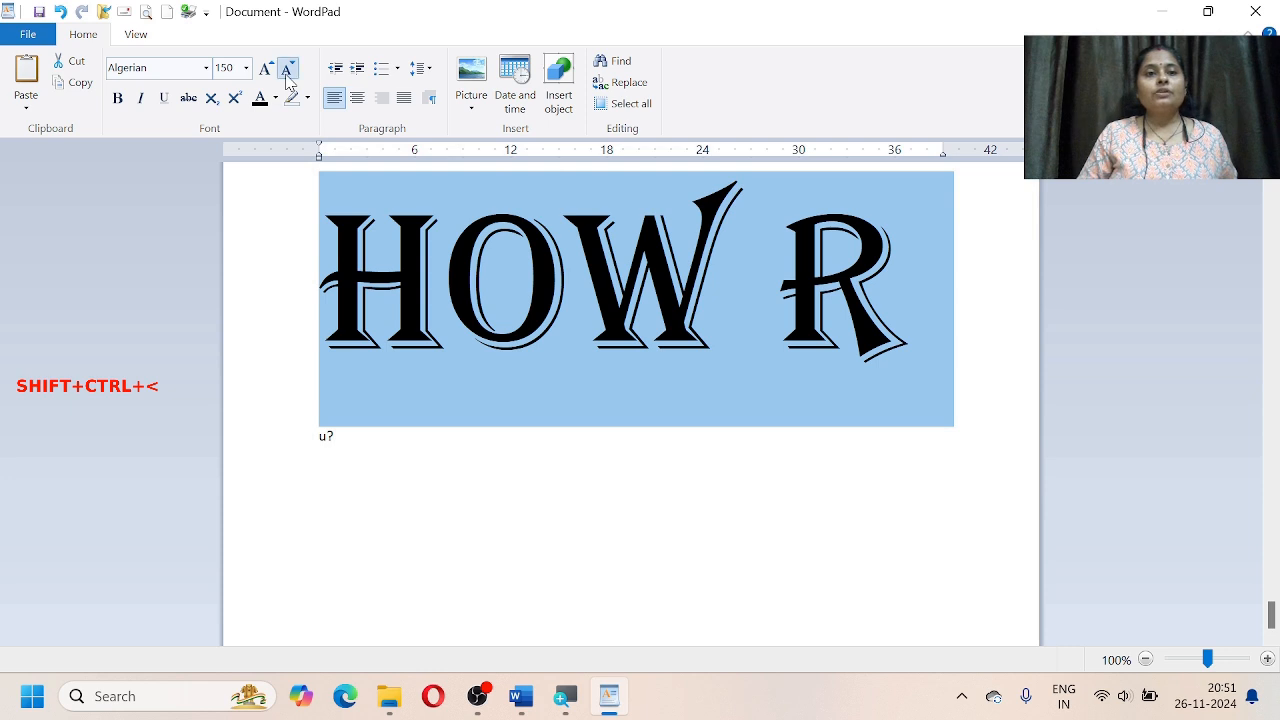
click(287, 72)
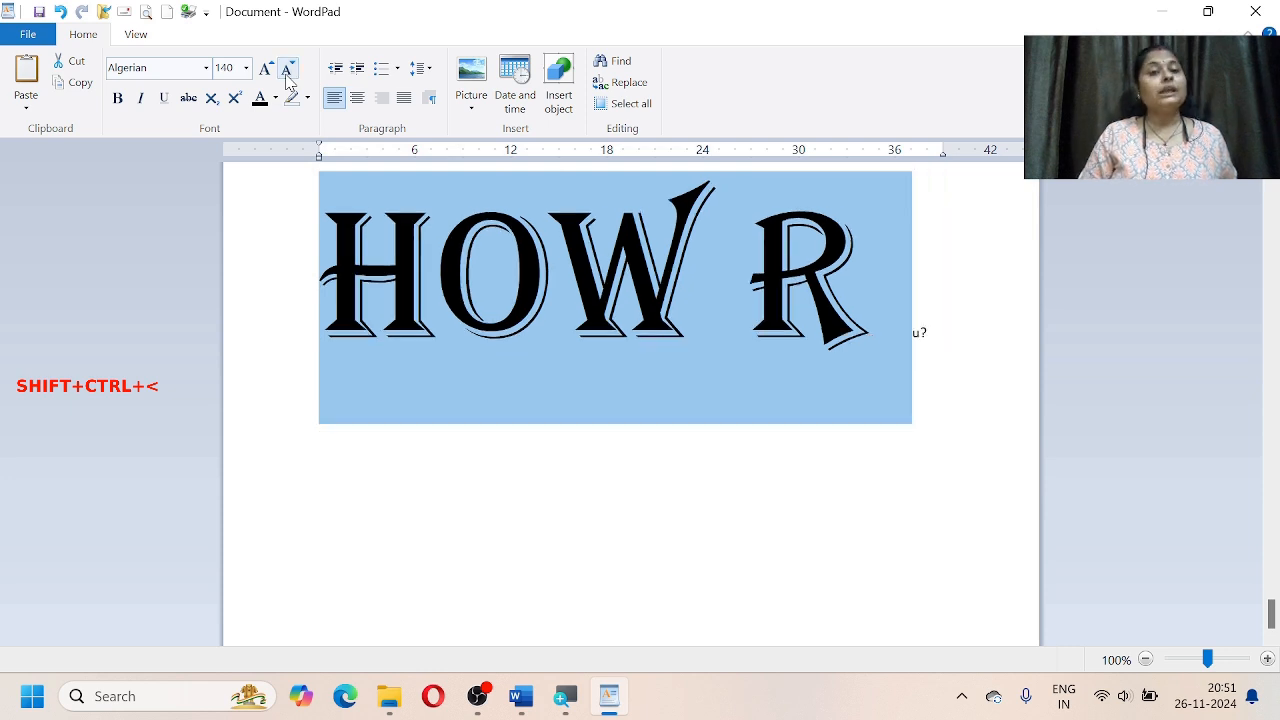
click(287, 72)
click(287, 72)
click(287, 72)
click(287, 72)
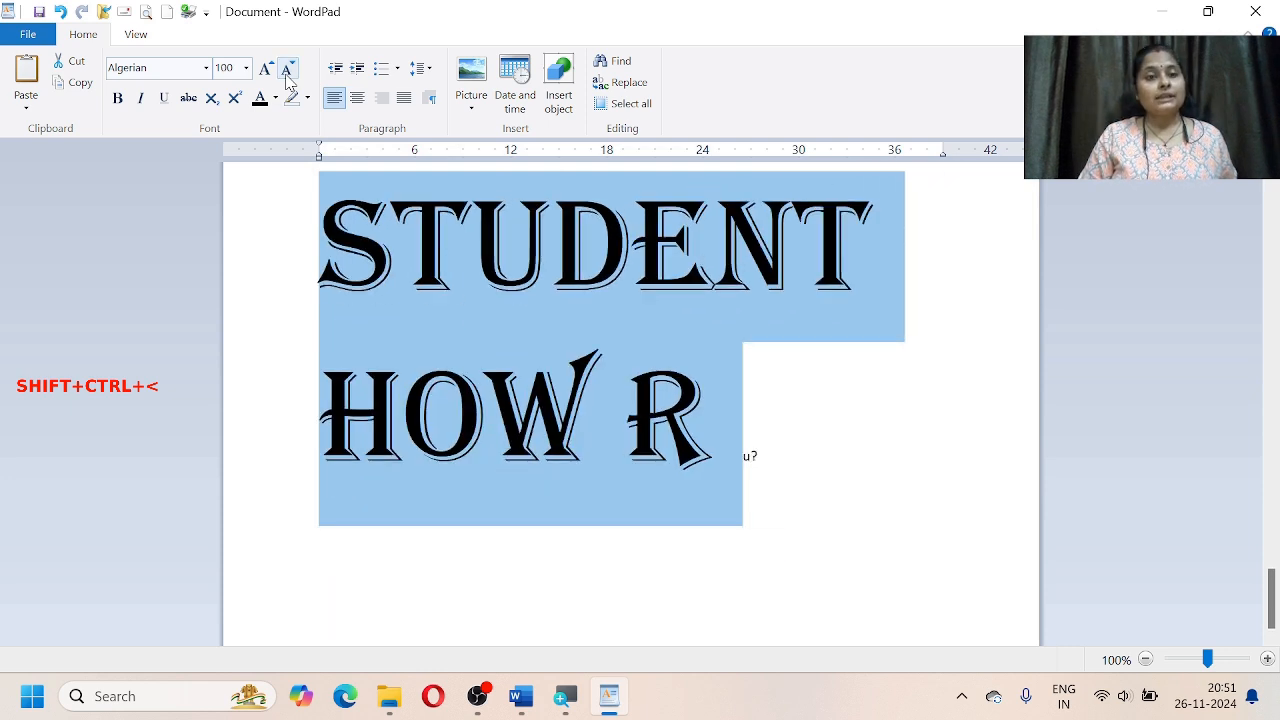
click(287, 72)
click(287, 72)
click(287, 72)
click(287, 72)
click(287, 72)
click(287, 72)
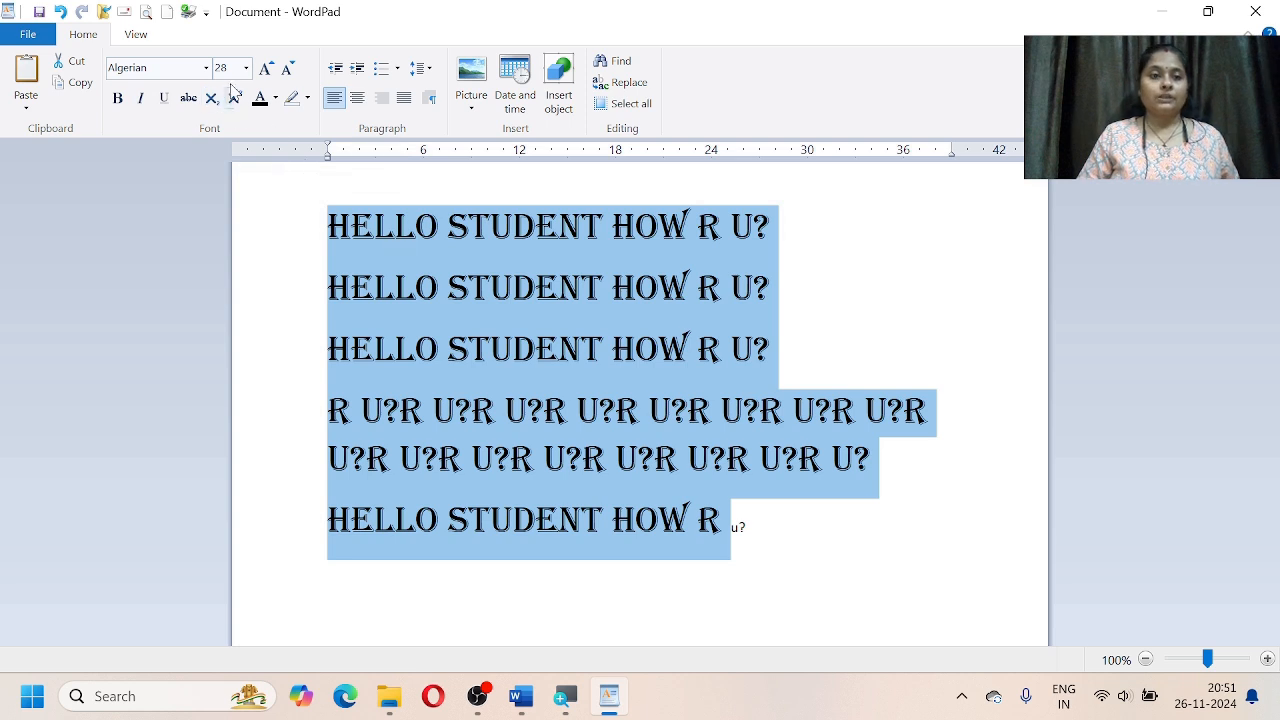
Step: Type COMPUTER on a new top line above the greetings, fixing the typo, and select it
click(331, 226)
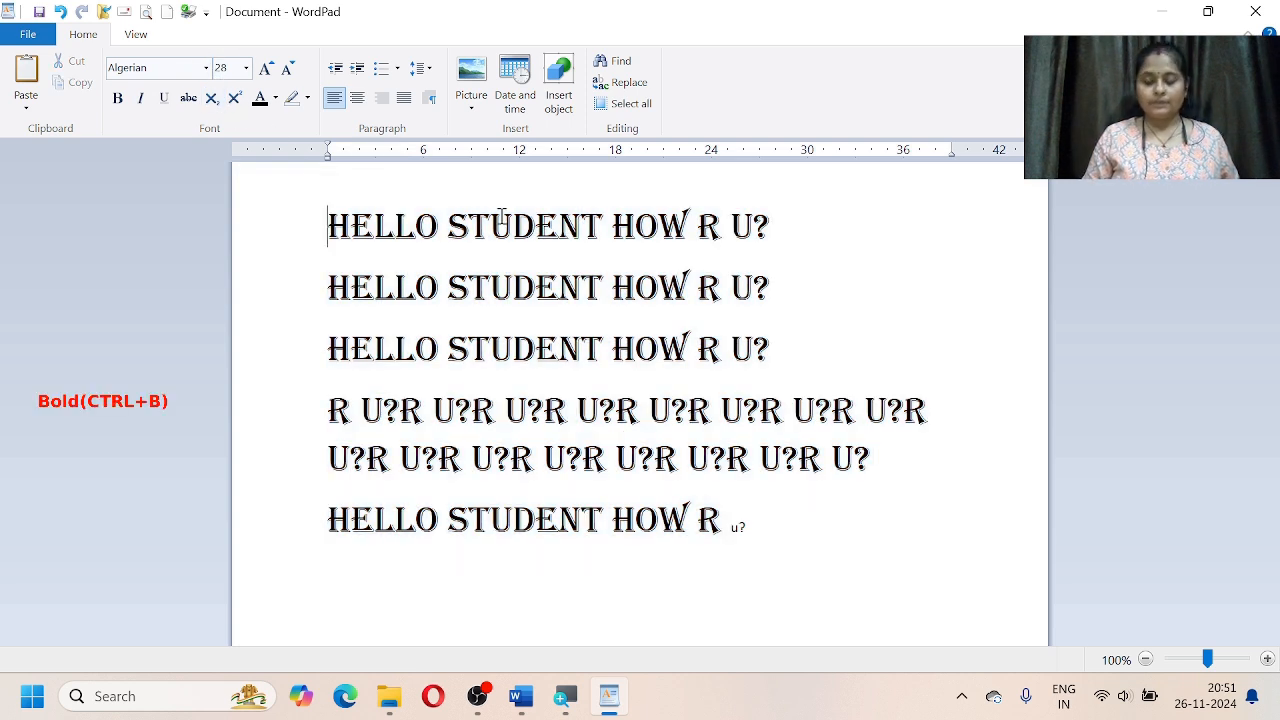
key(Return)
key(Return)
key(Up)
key(Up)
key(Down)
key(Up)
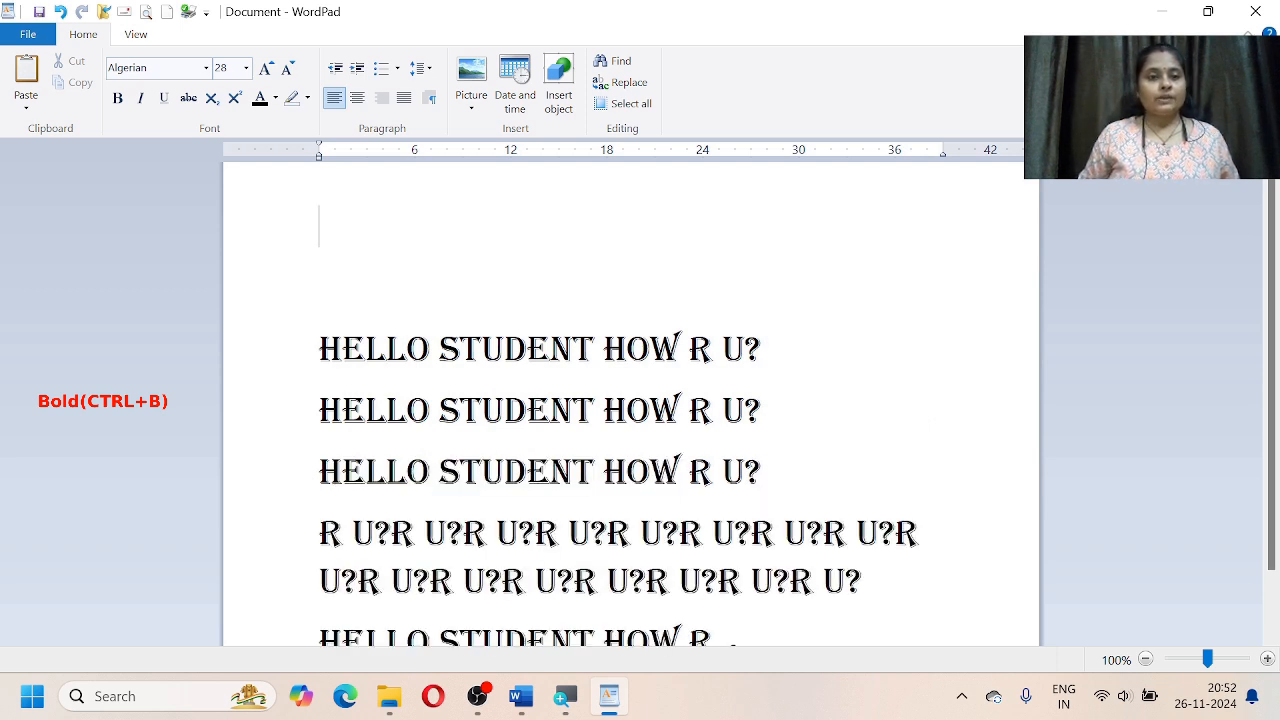
text(COM)
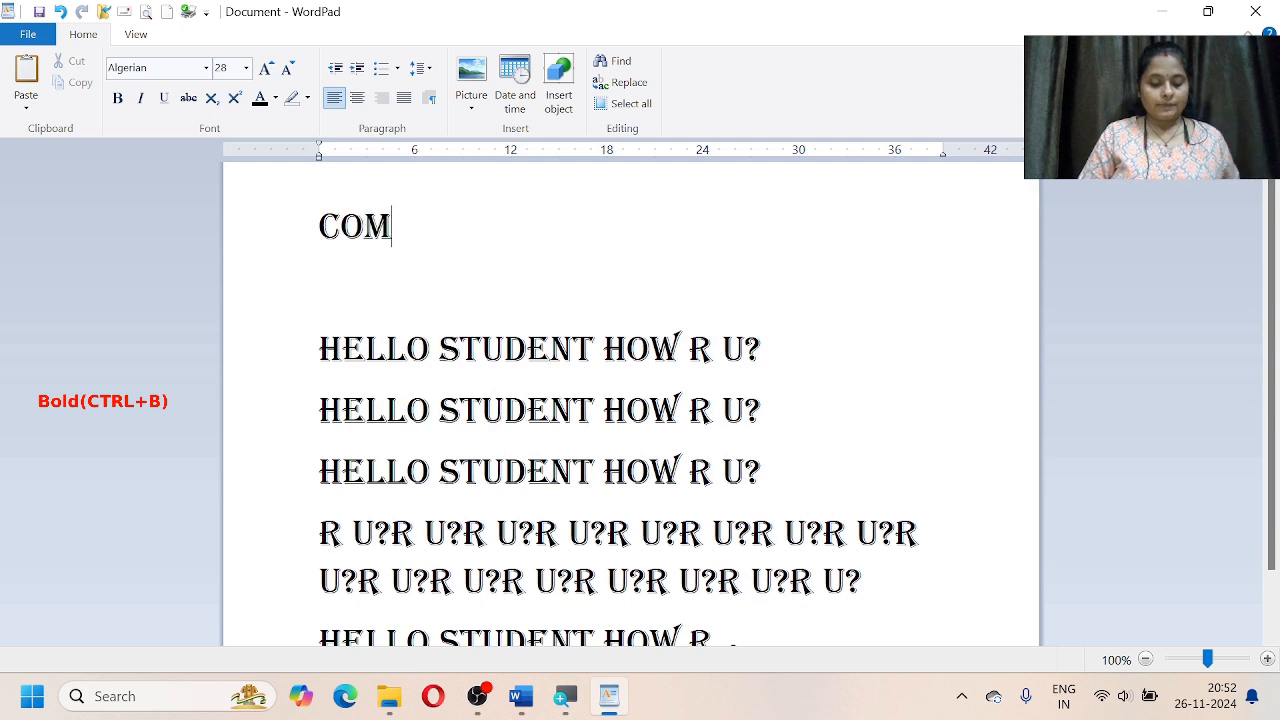
text(PYTER)
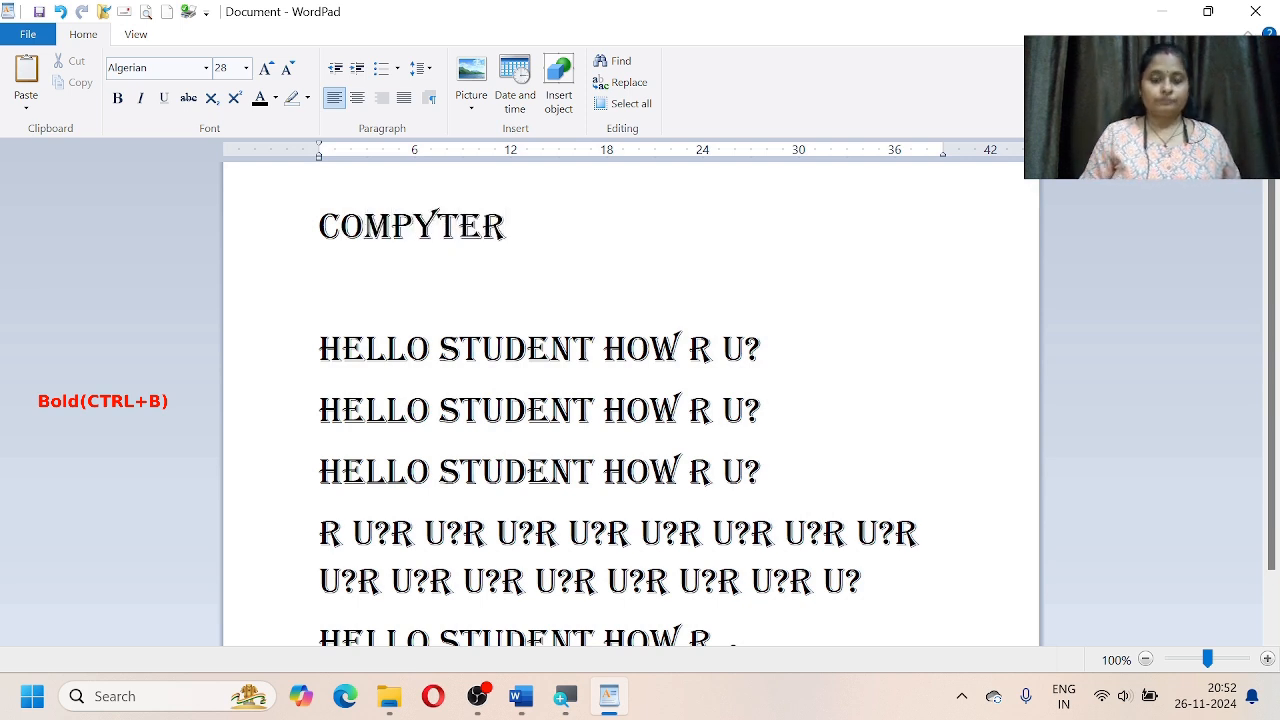
key(BackSpace)
key(BackSpace)
key(BackSpace)
key(BackSpace)
text(UTER)
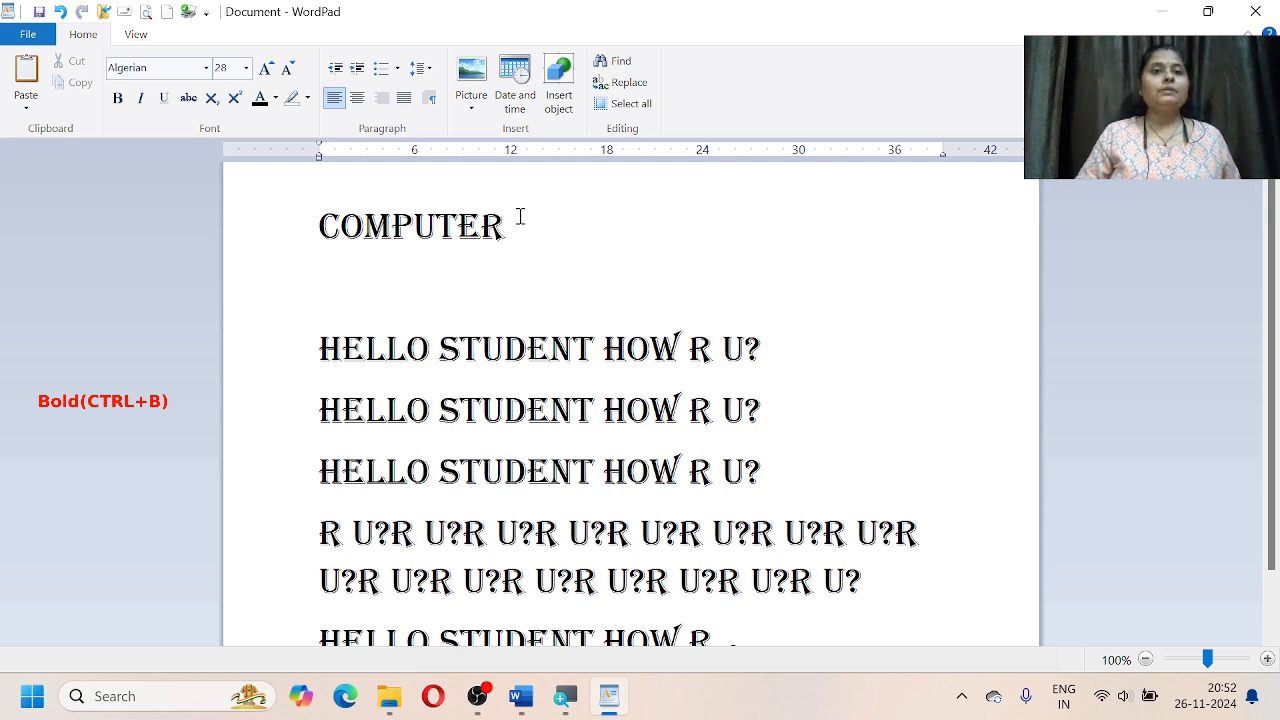
double_click(502, 230)
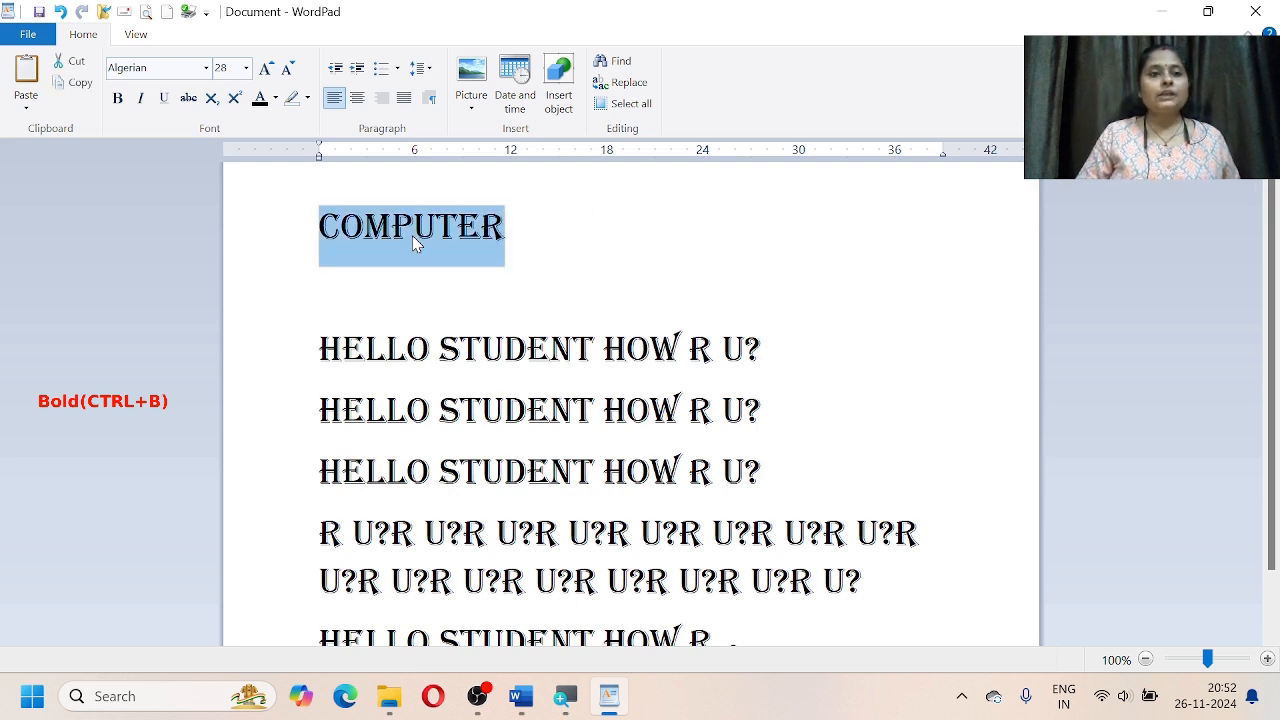
Step: Make the COMPUTER heading bold and deselect it
click(117, 97)
click(622, 330)
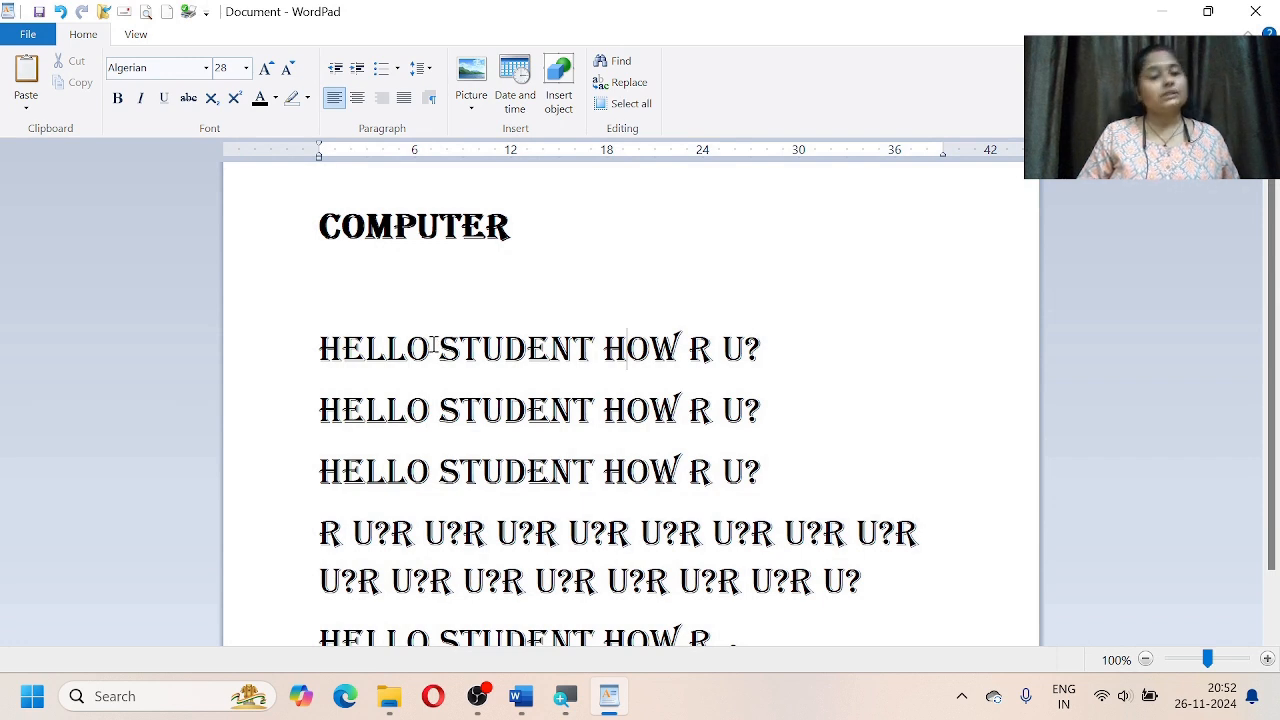
Step: Bold the word HELLO on the first greeting line with Ctrl+B, then reselect COMPUTER
drag(433, 347, 306, 345)
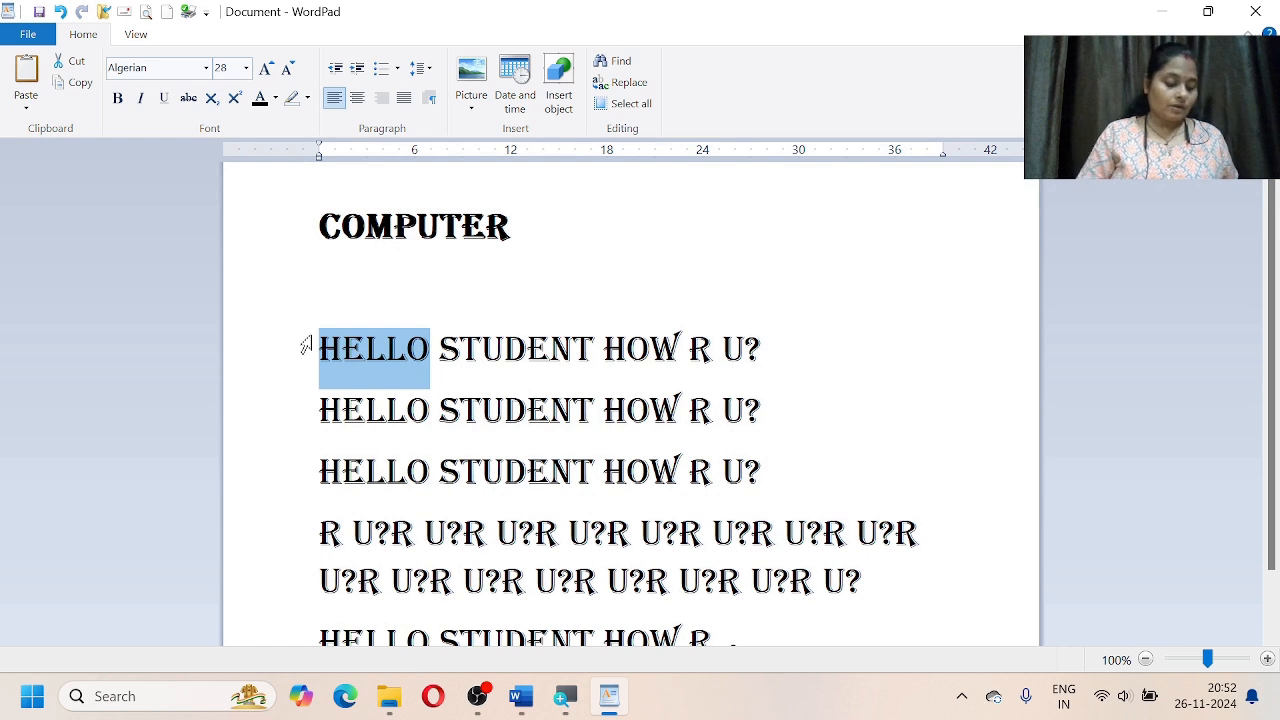
key(ctrl+b)
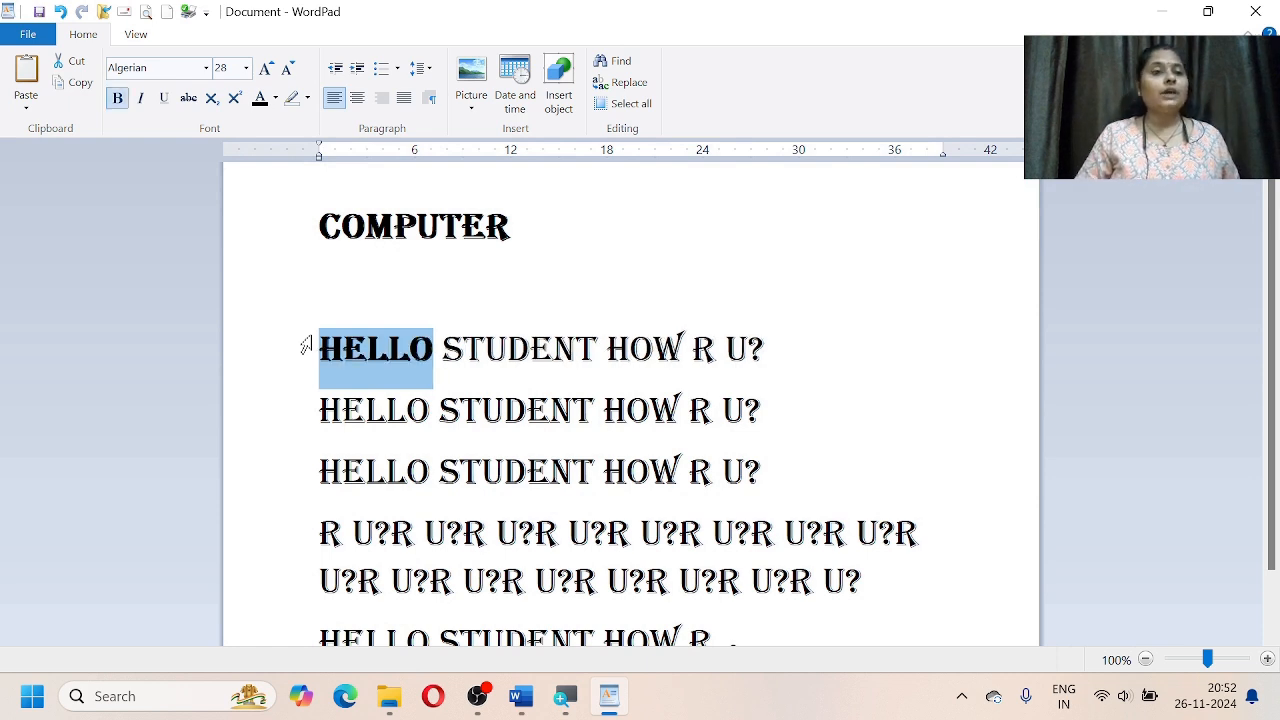
click(388, 363)
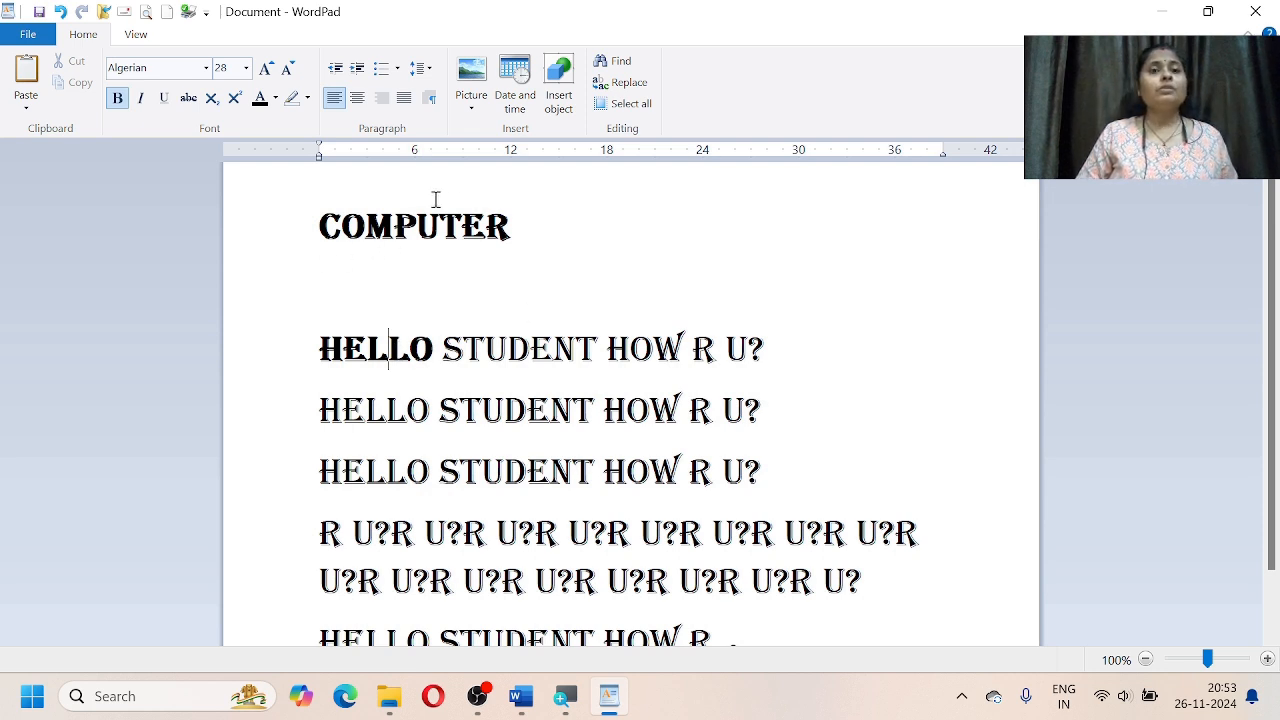
double_click(506, 228)
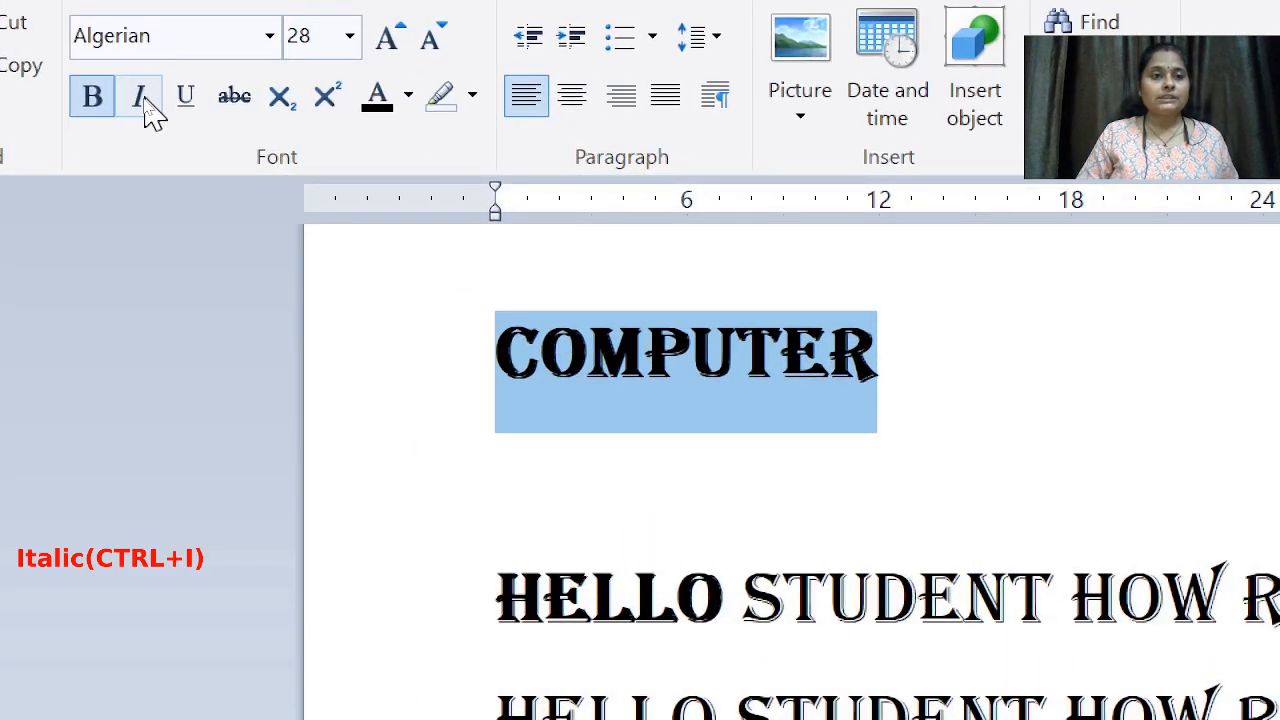
Step: Italicize the selected COMPUTER heading
click(145, 101)
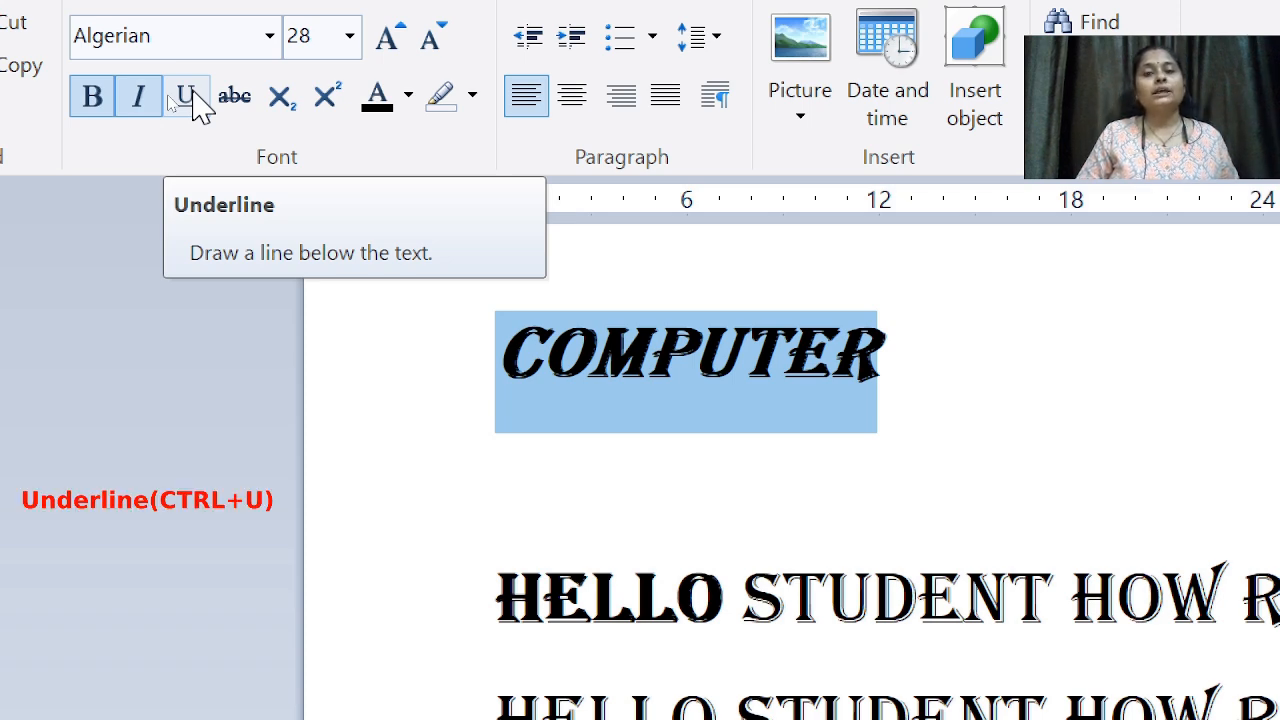
Step: Underline COMPUTER, then select HELLO STUDENT on the second greeting line
click(186, 97)
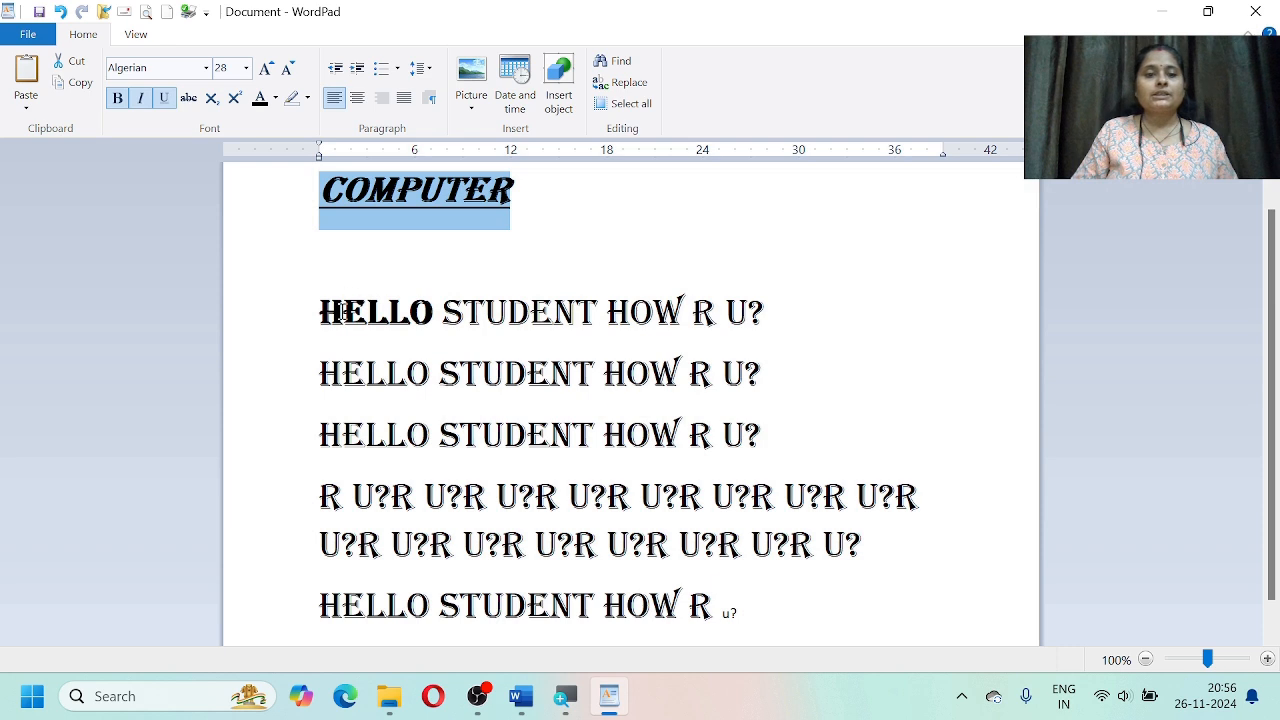
drag(320, 373, 603, 375)
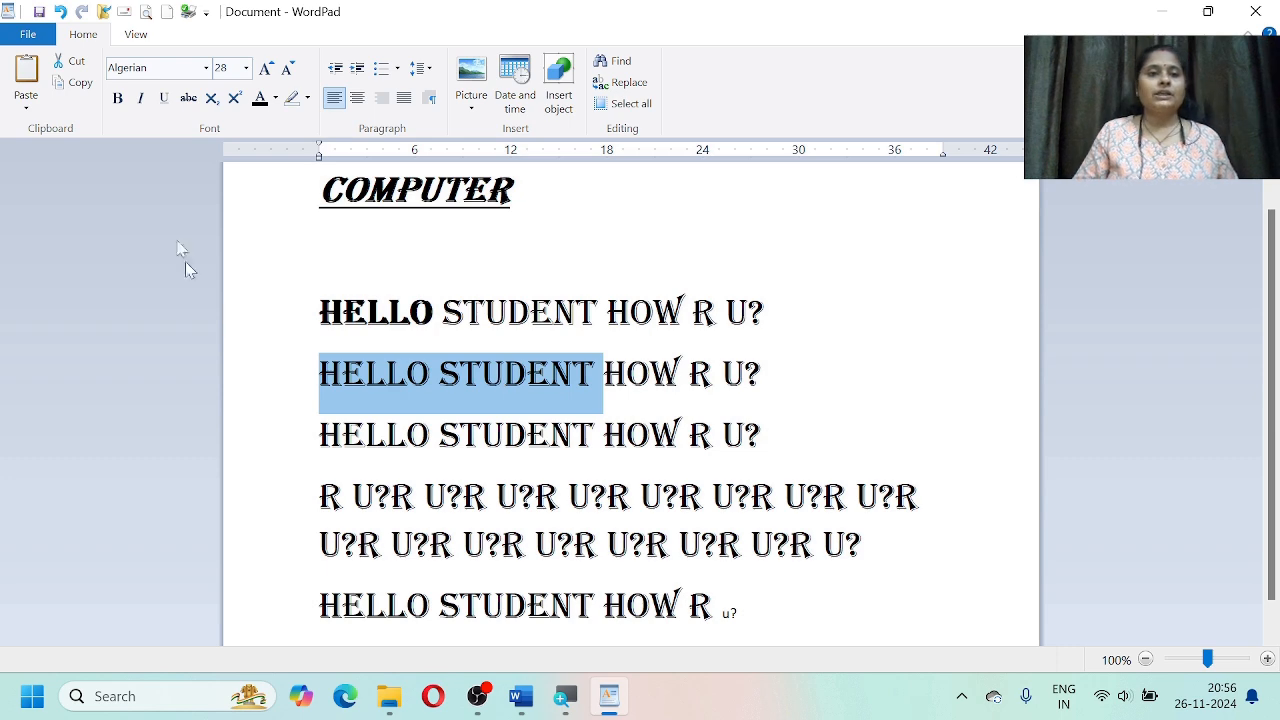
click(188, 98)
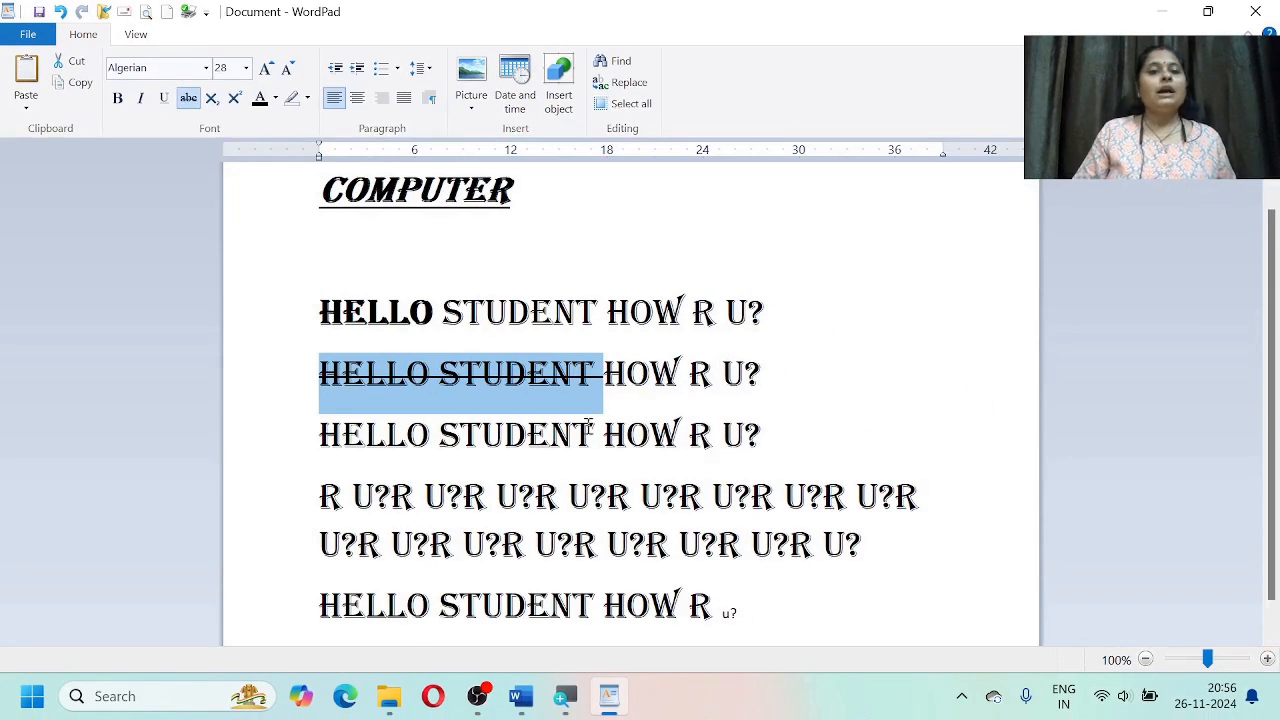
click(590, 432)
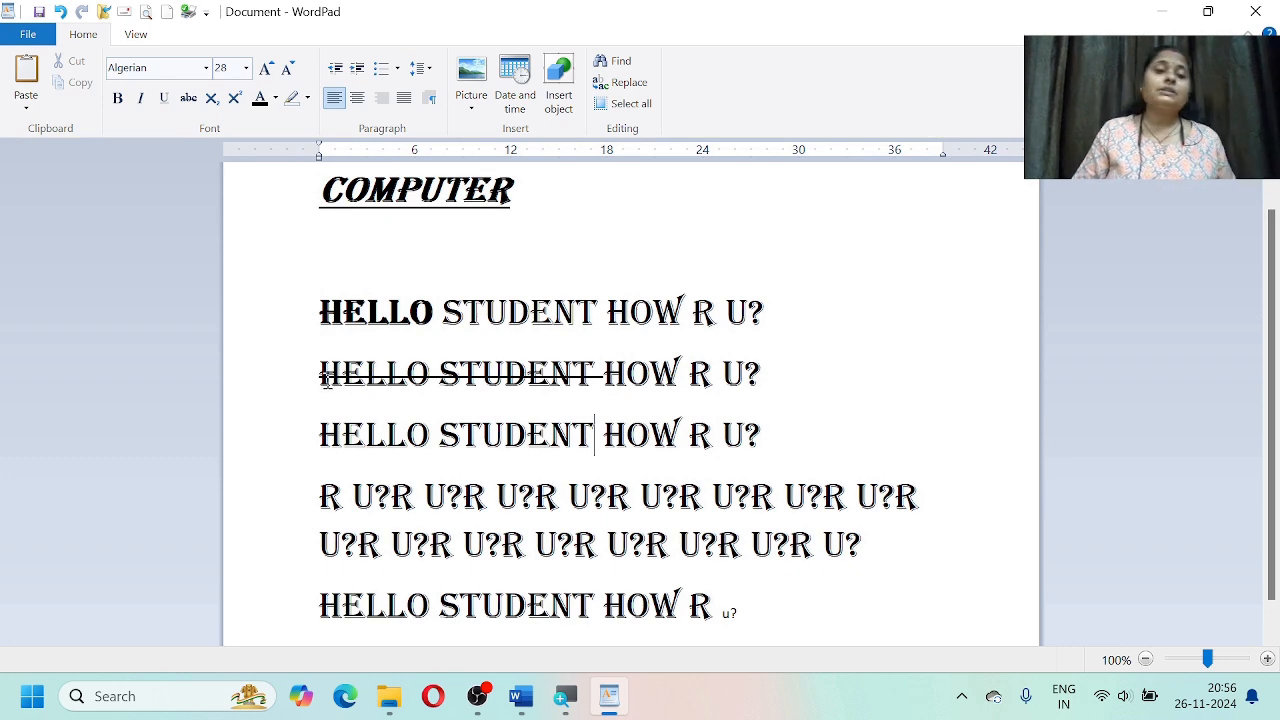
drag(320, 378, 604, 380)
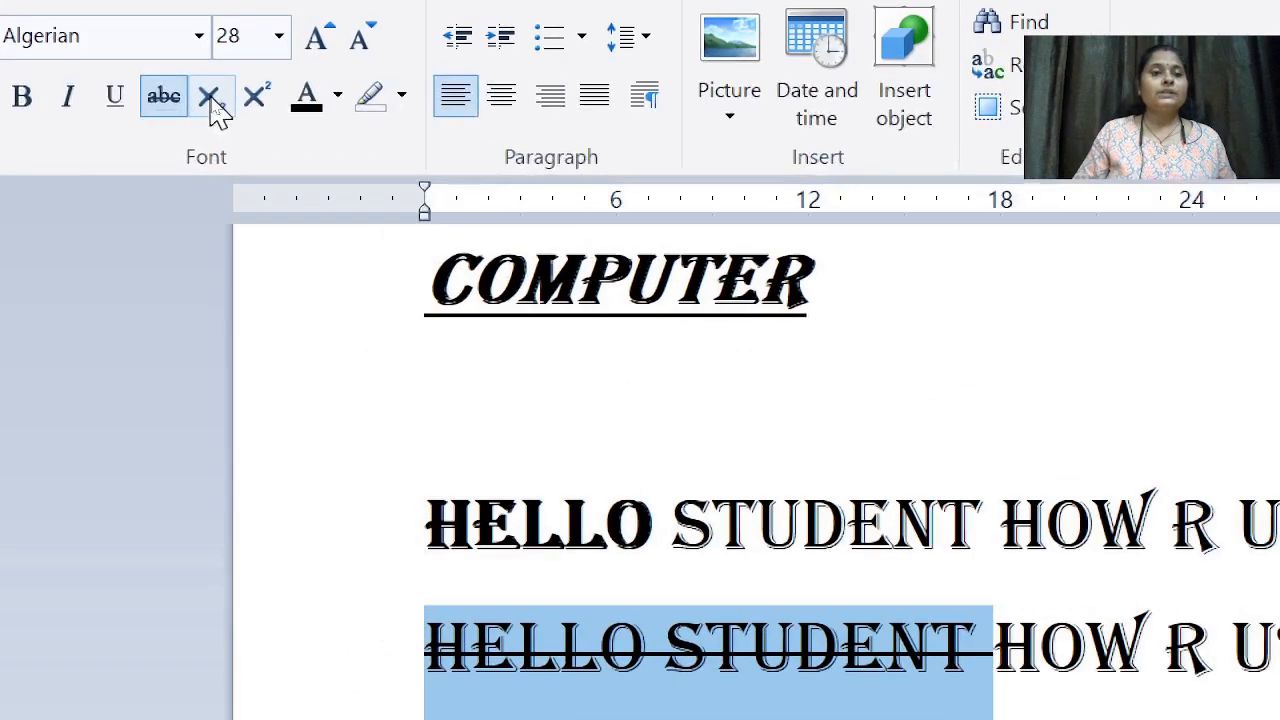
click(166, 102)
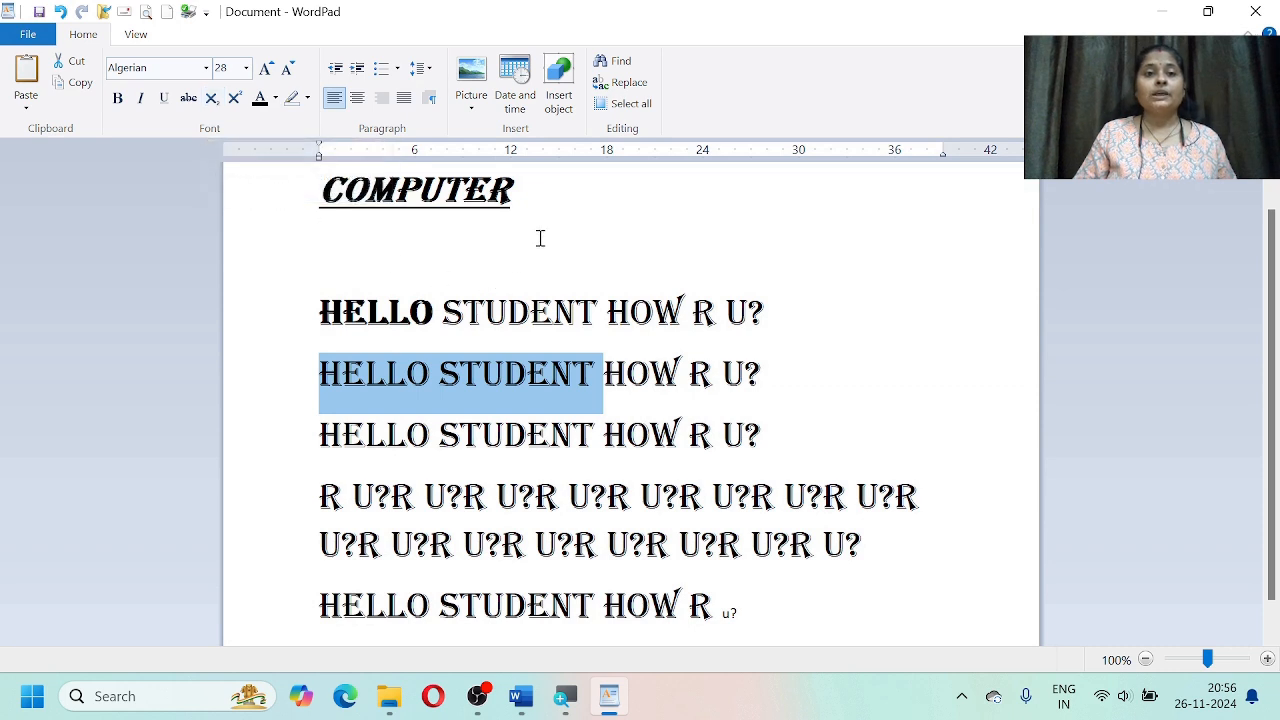
Step: Add a line below COMPUTER reading H2O with the 2 as subscript, then start another line
click(545, 200)
key(Return)
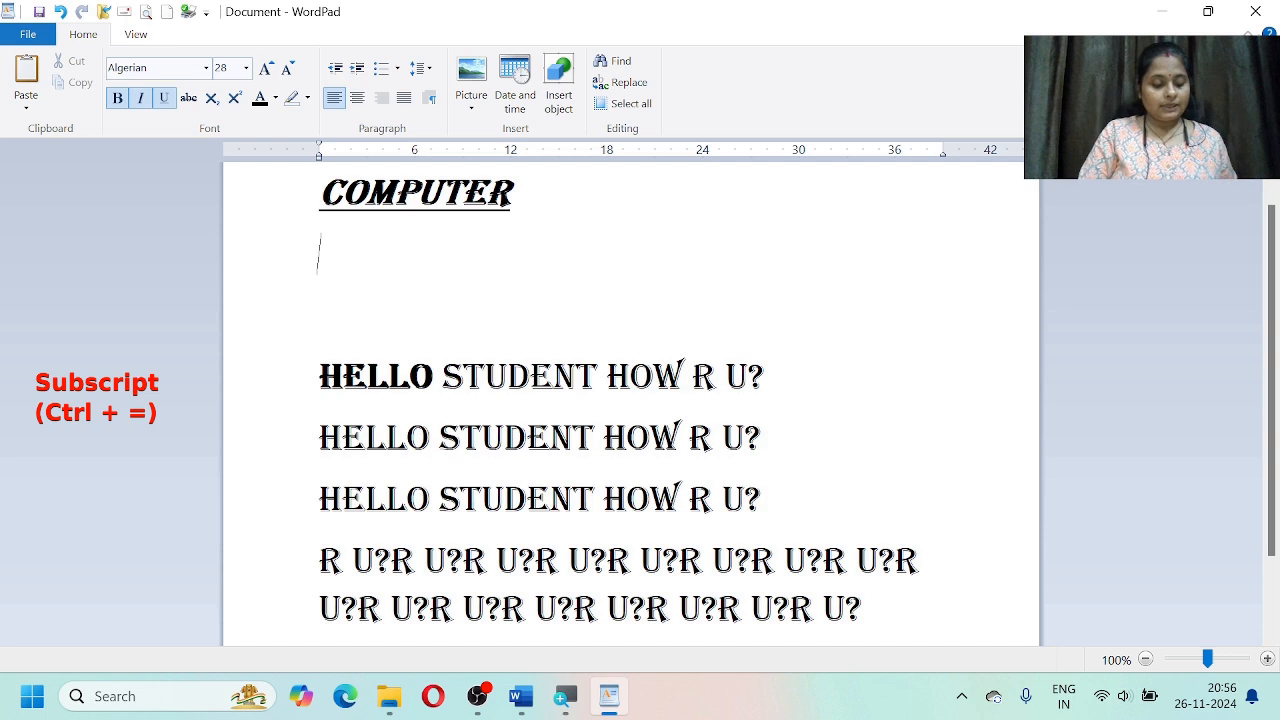
text(H@O)
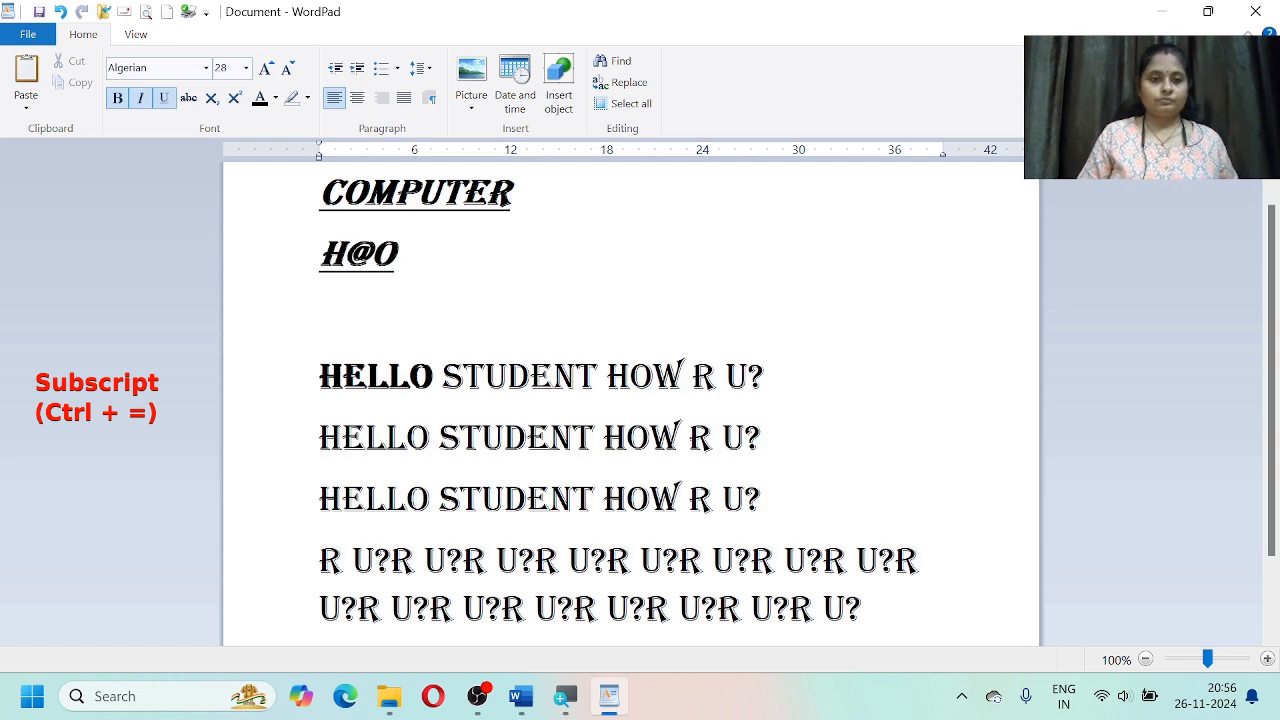
key(BackSpace)
key(BackSpace)
text(2O)
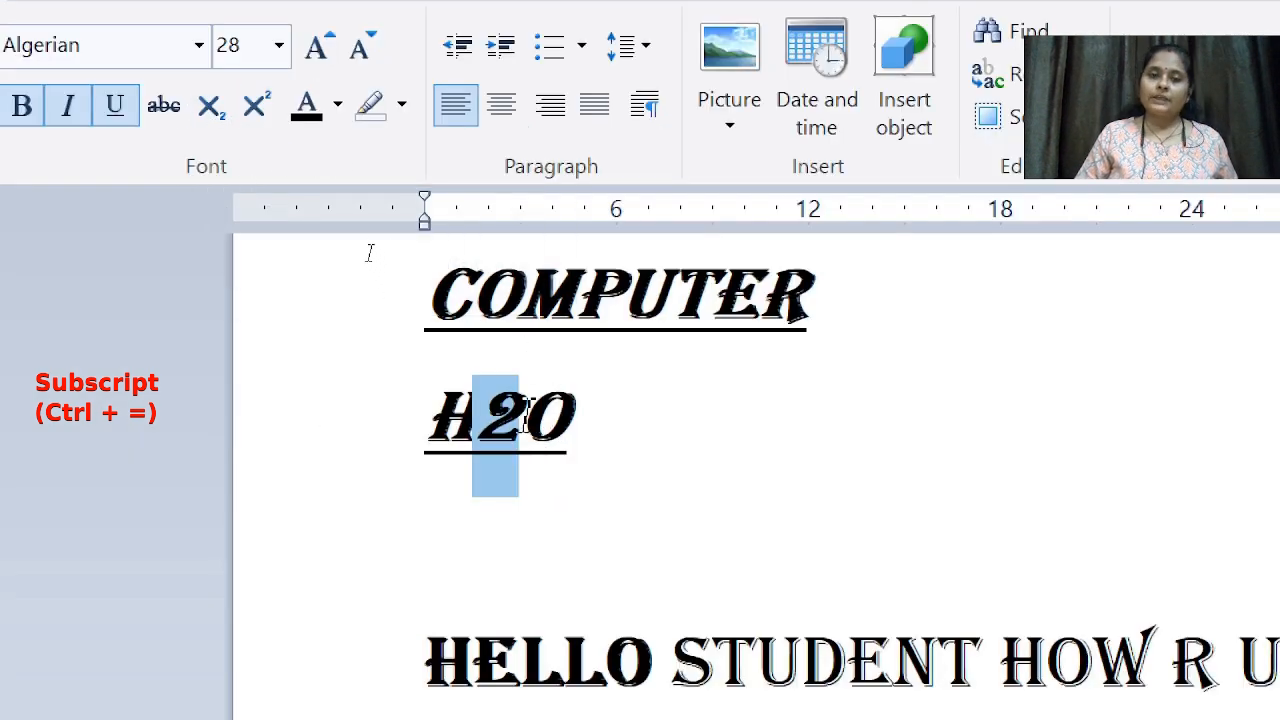
click(203, 118)
click(636, 432)
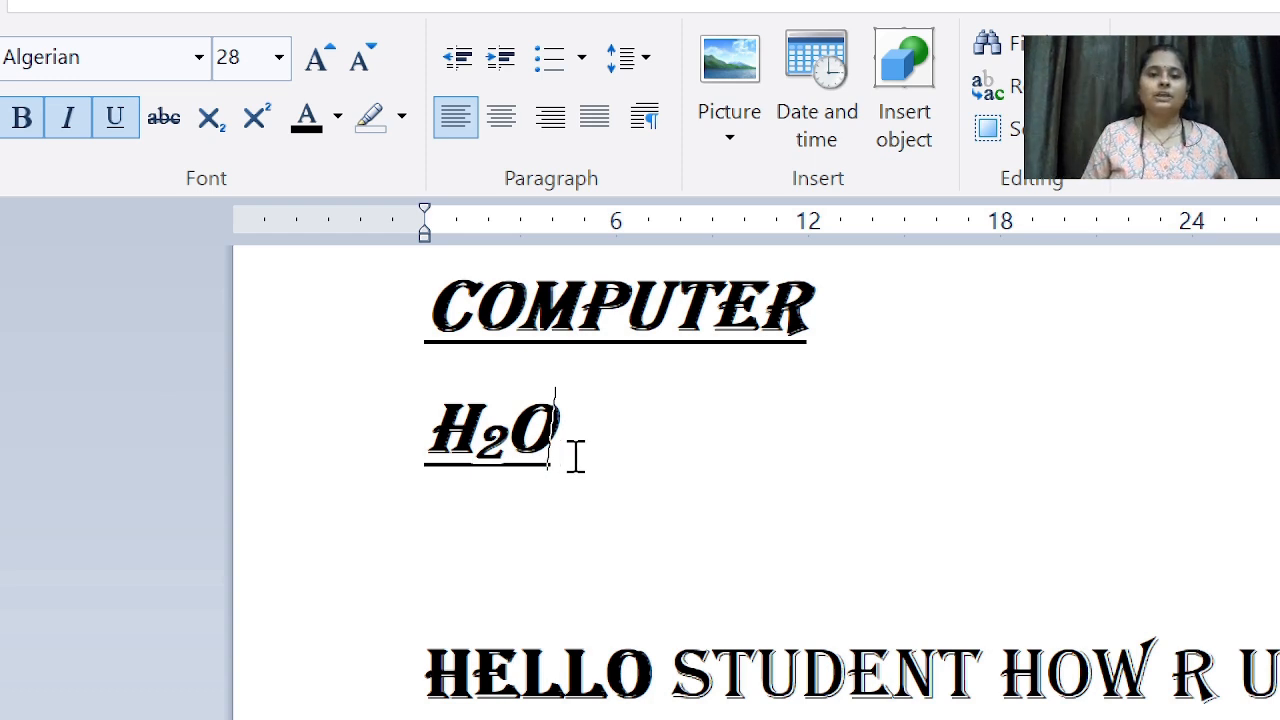
key(Return)
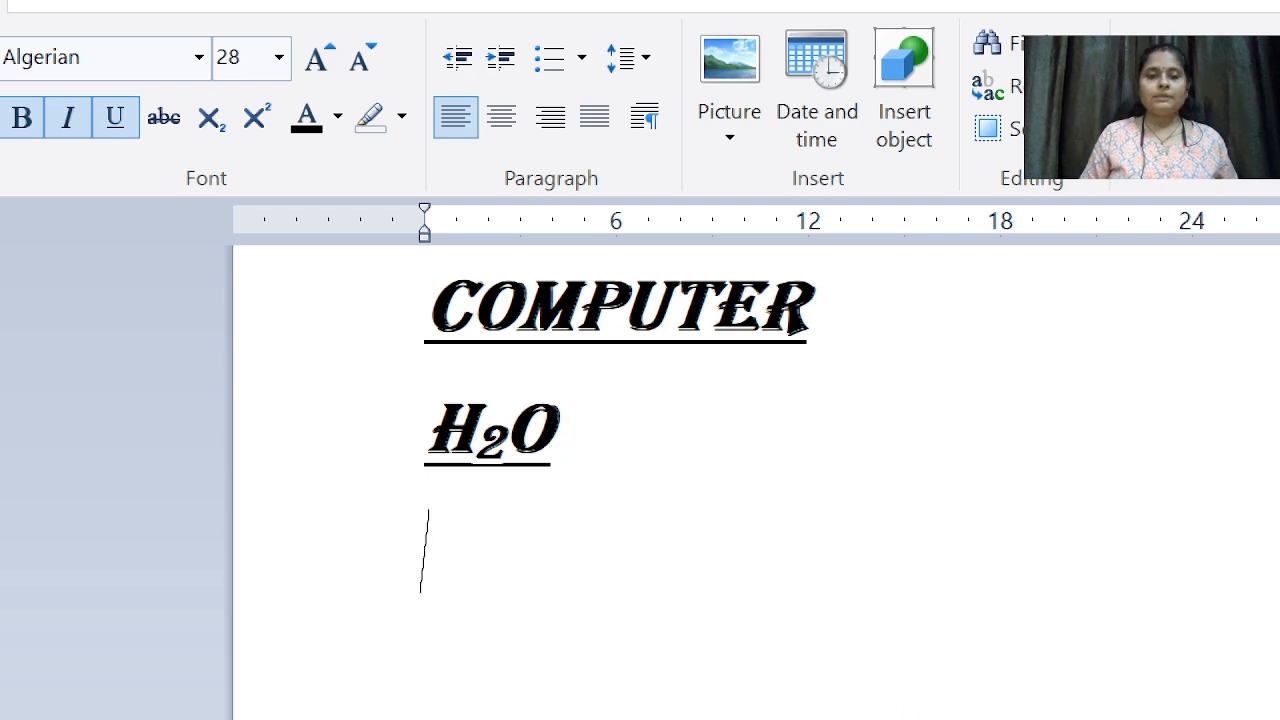
Step: Type 1ST on the new line, replacing the mistyped I with 1
text(IST)
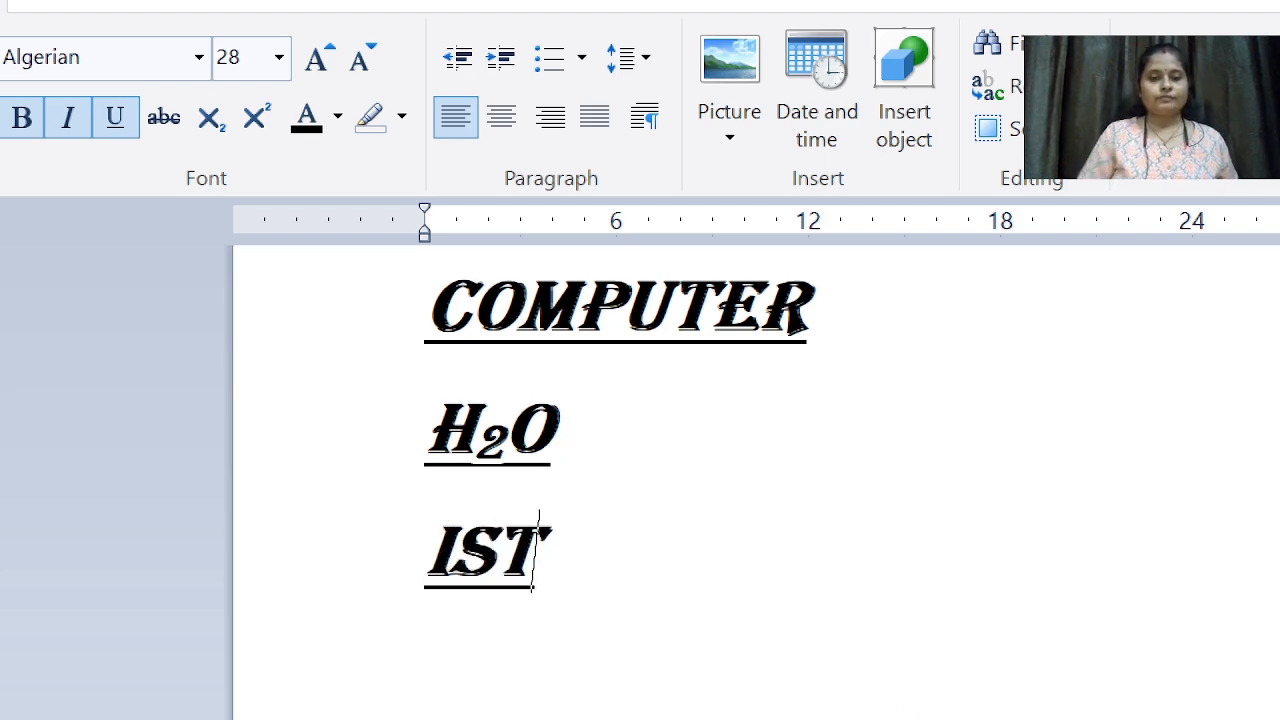
key(Left)
key(Left)
key(Left)
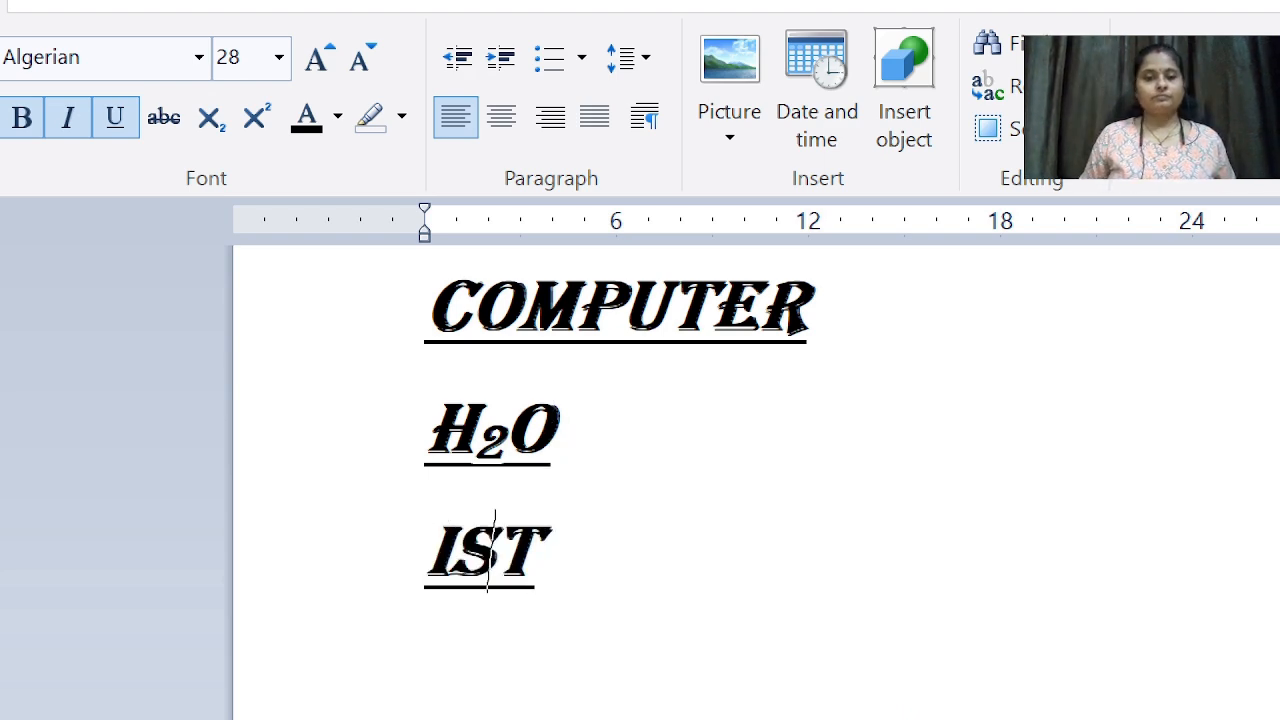
key(Delete)
text(1)
key(End)
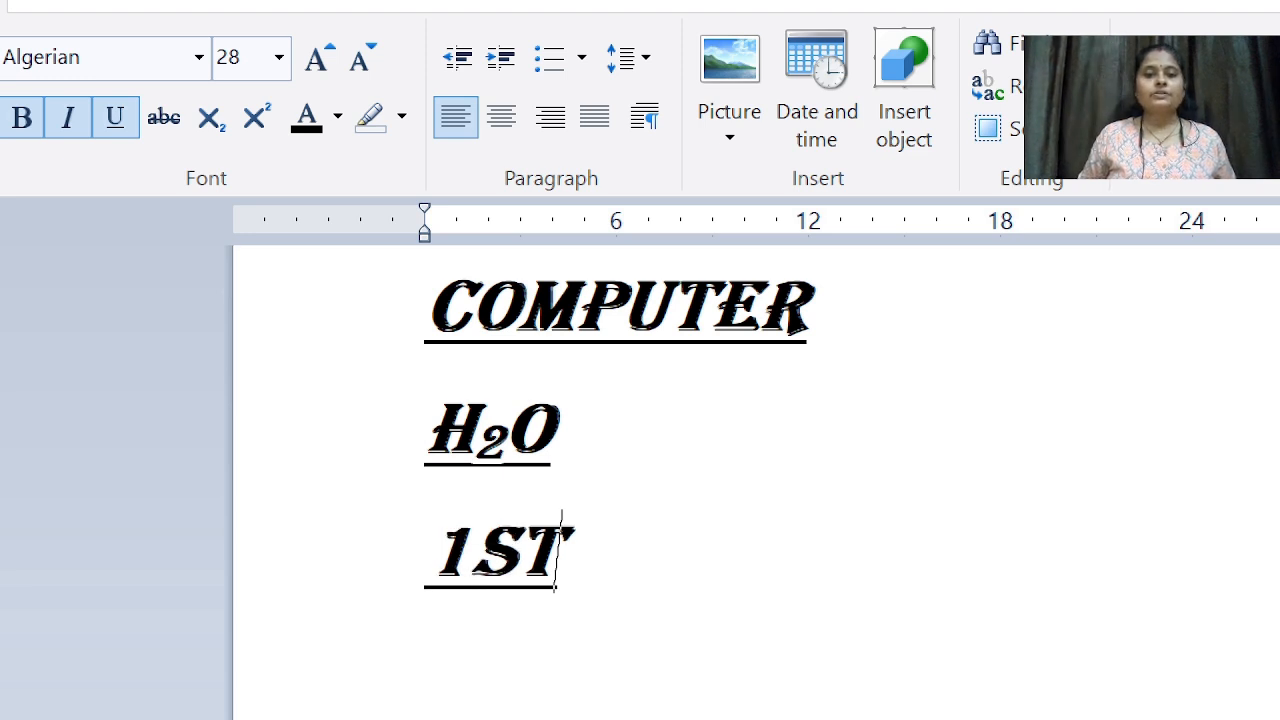
key(Return)
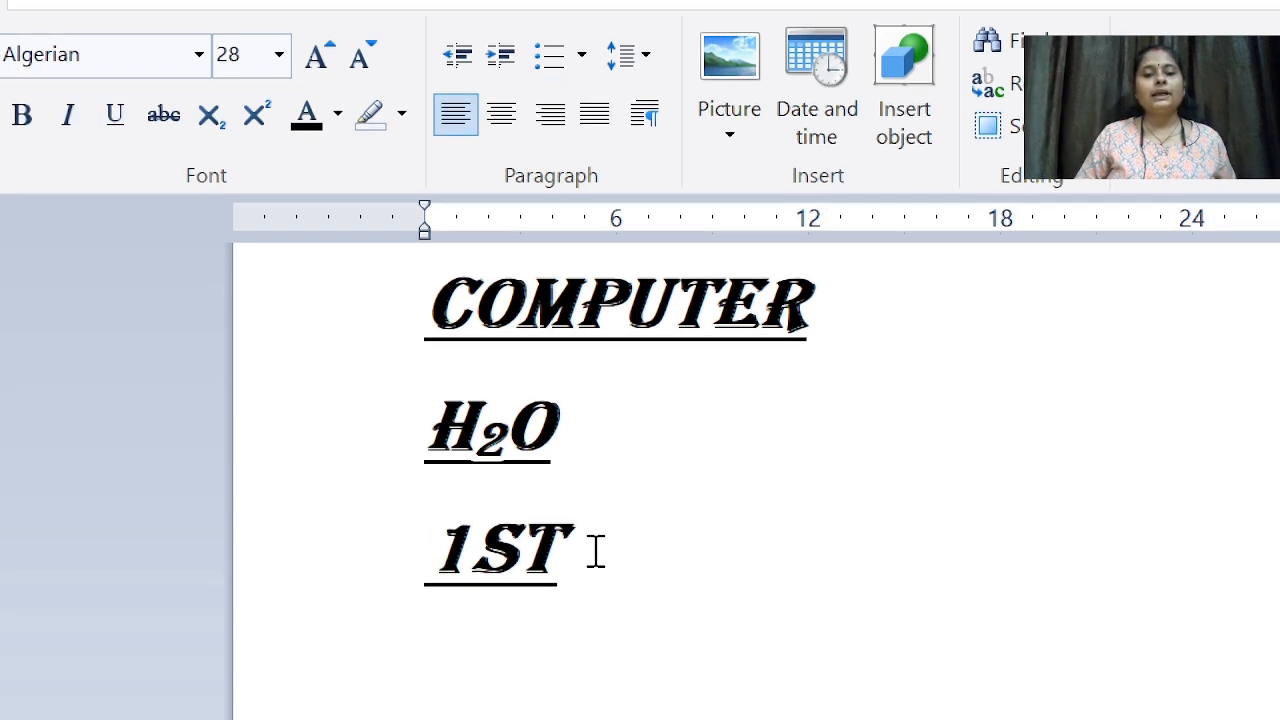
Step: Make the ST of 1ST superscript
click(558, 539)
double_click(516, 540)
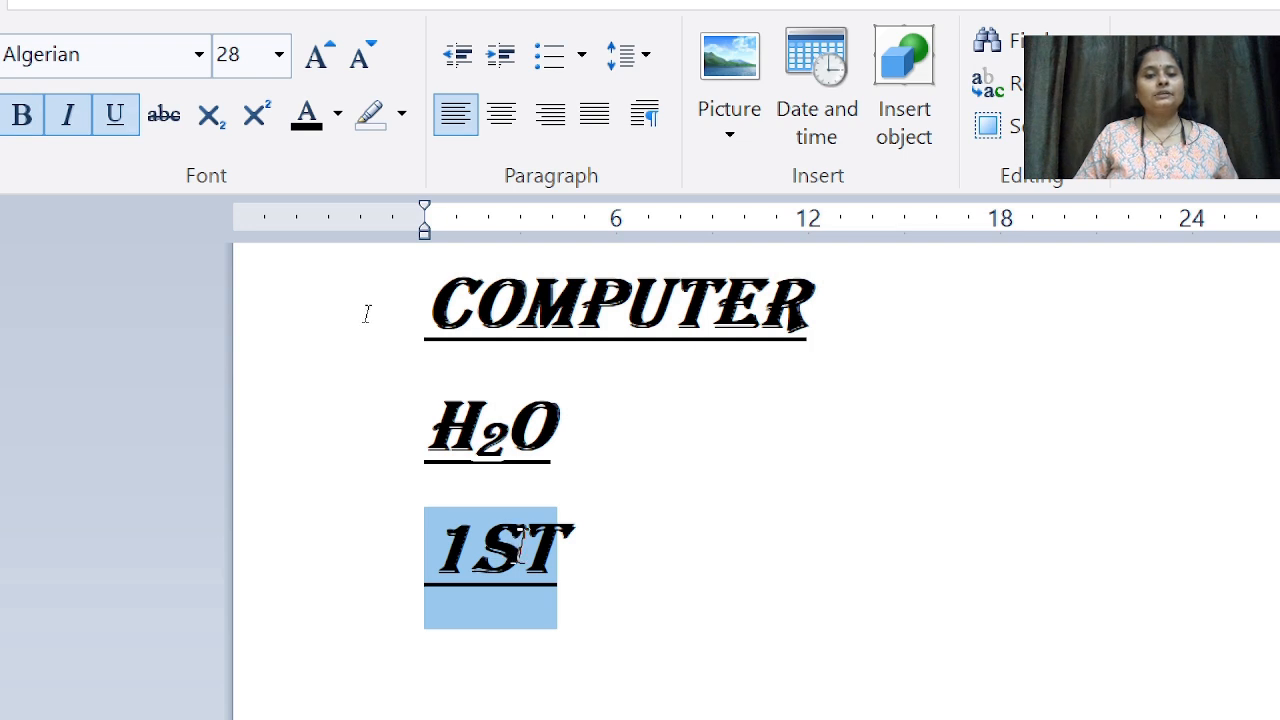
click(572, 540)
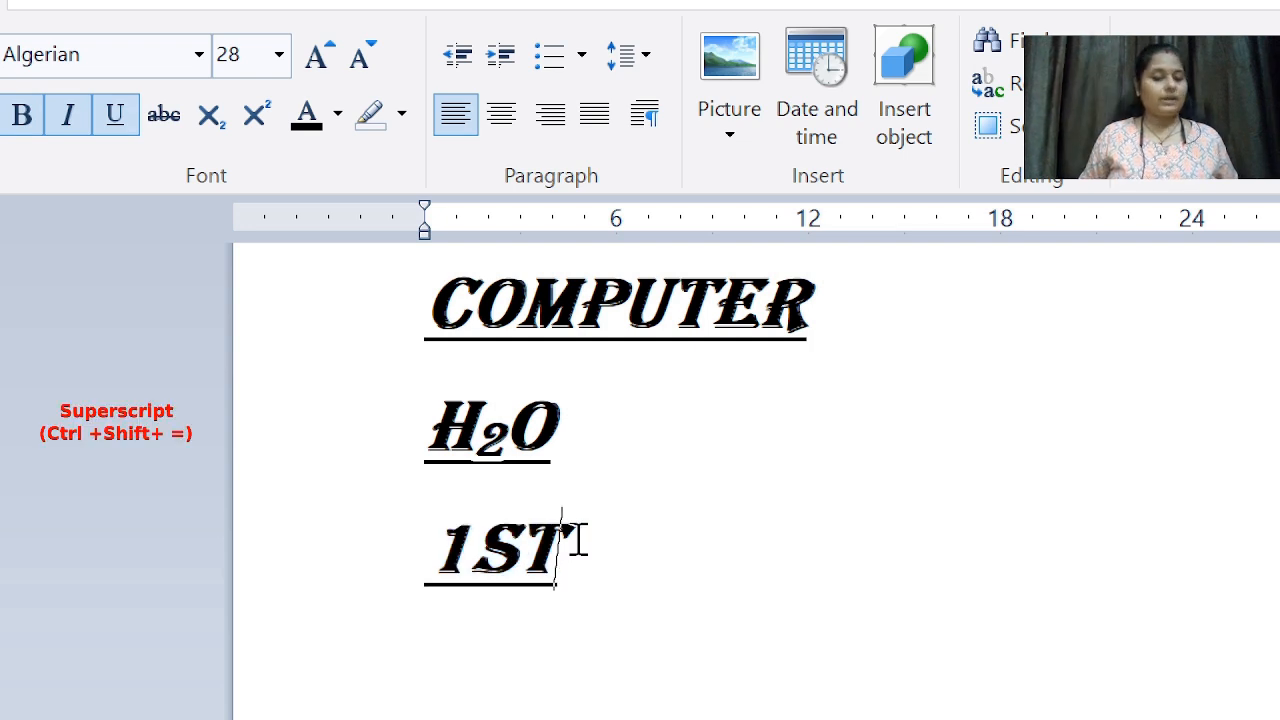
key(shift+Left)
key(shift+Left)
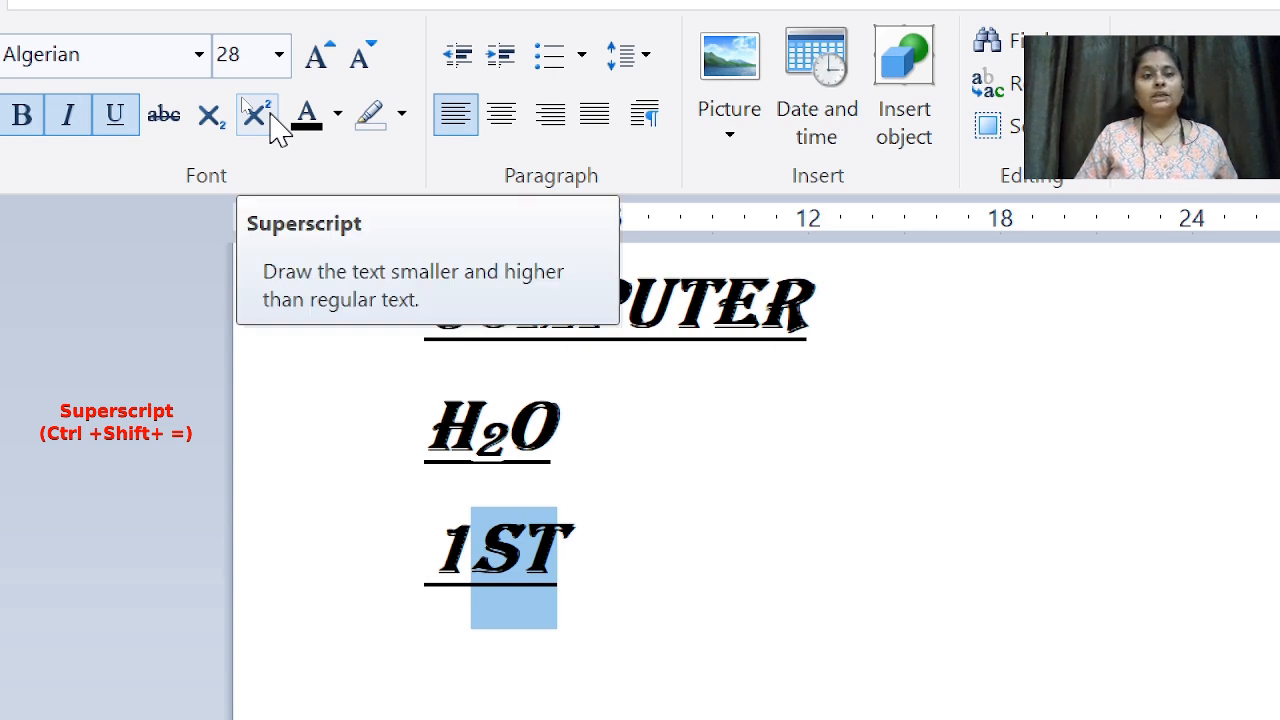
click(269, 108)
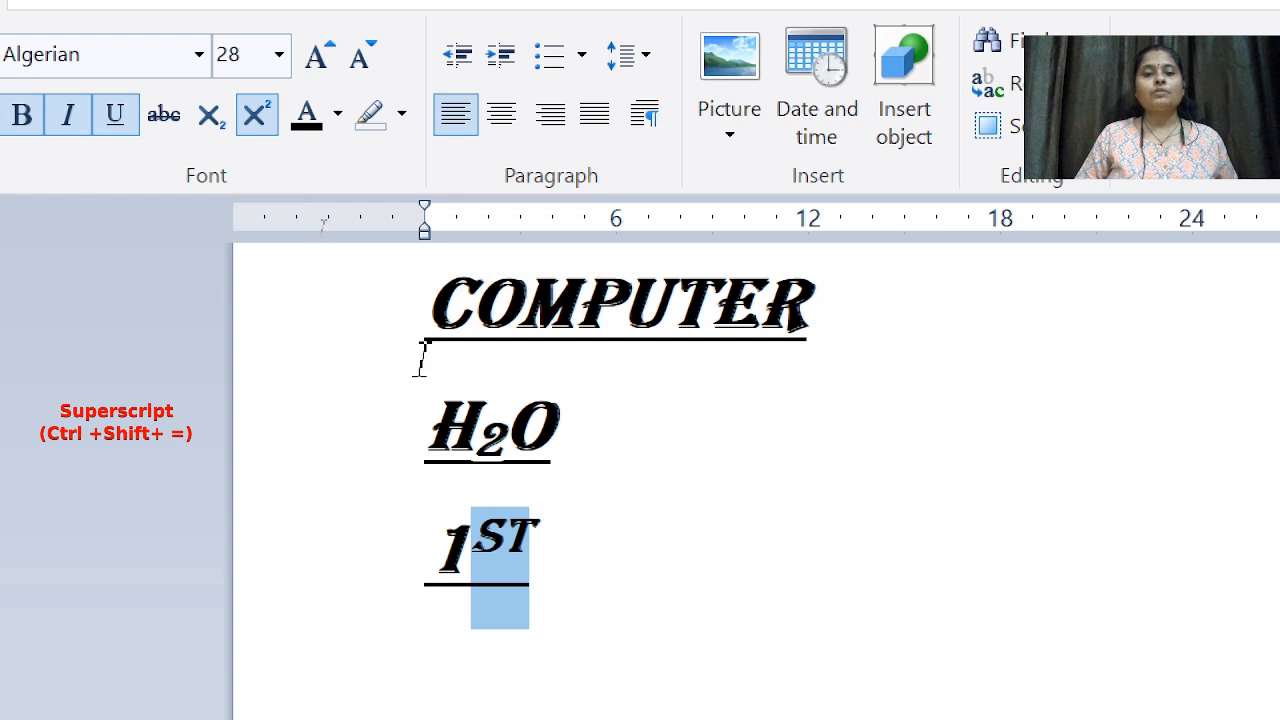
click(576, 513)
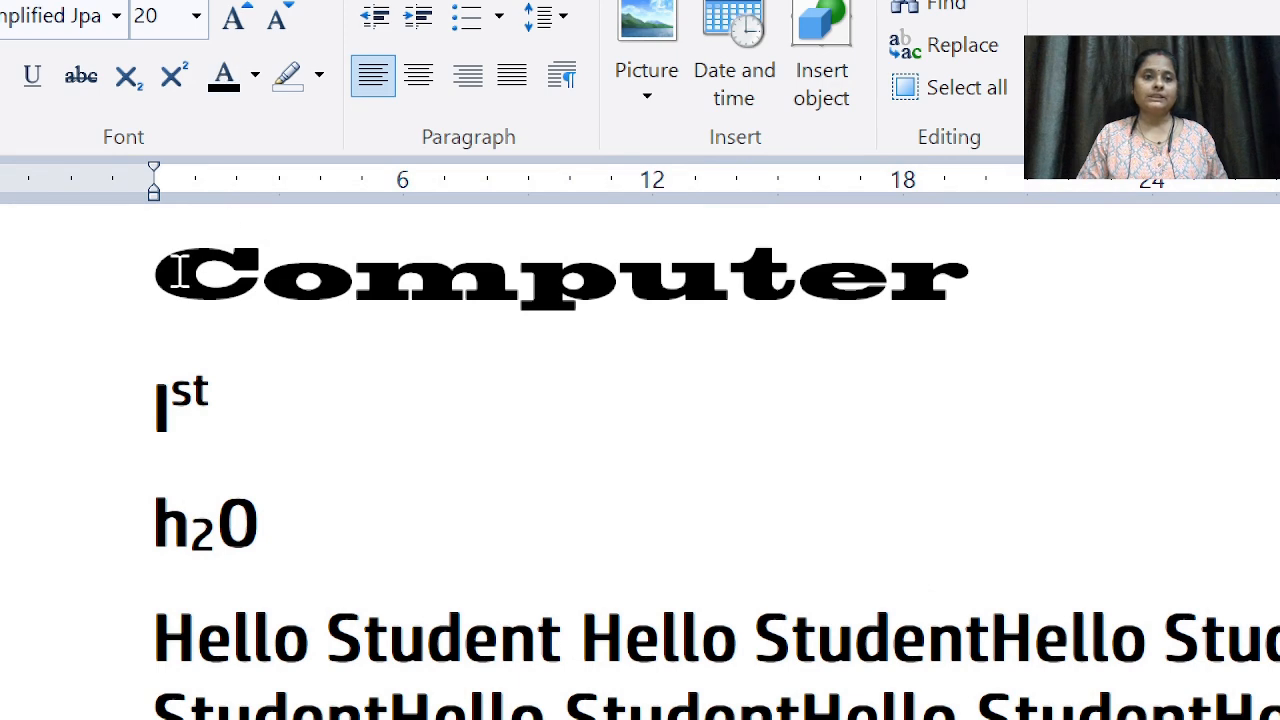
Step: Colour the Computer heading red, then change it to blue
drag(165, 280, 955, 302)
click(255, 76)
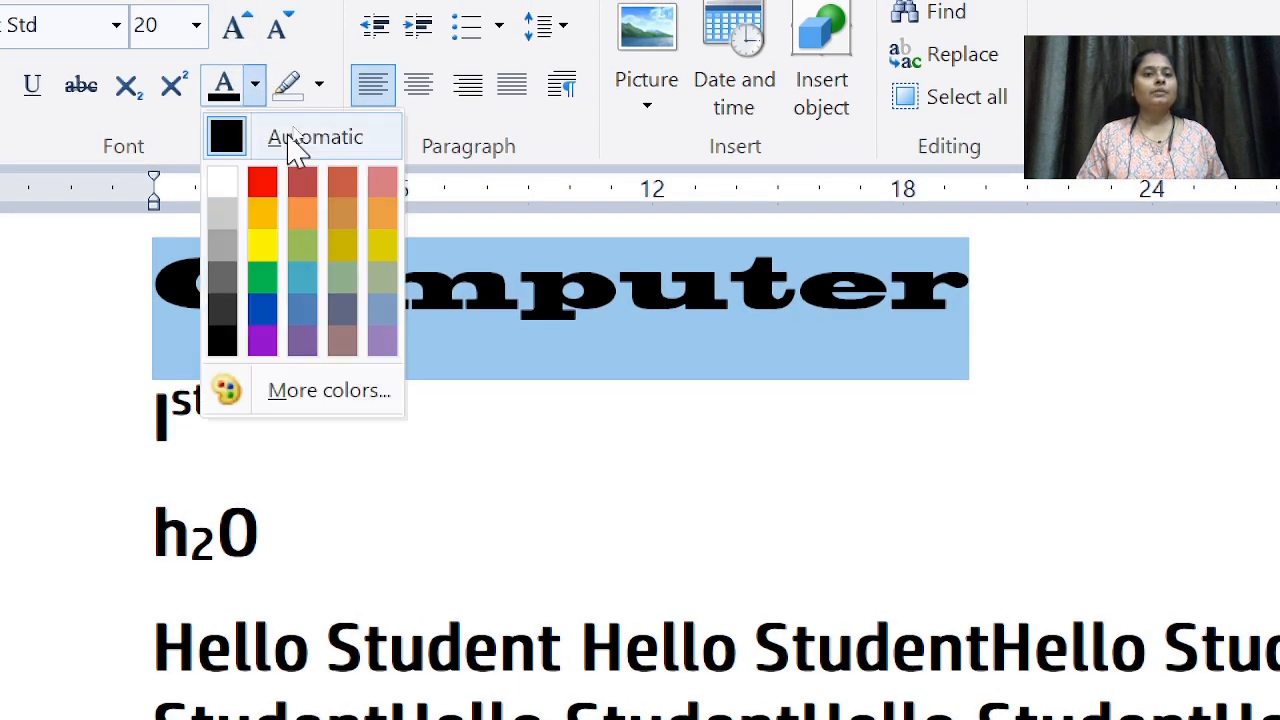
click(262, 186)
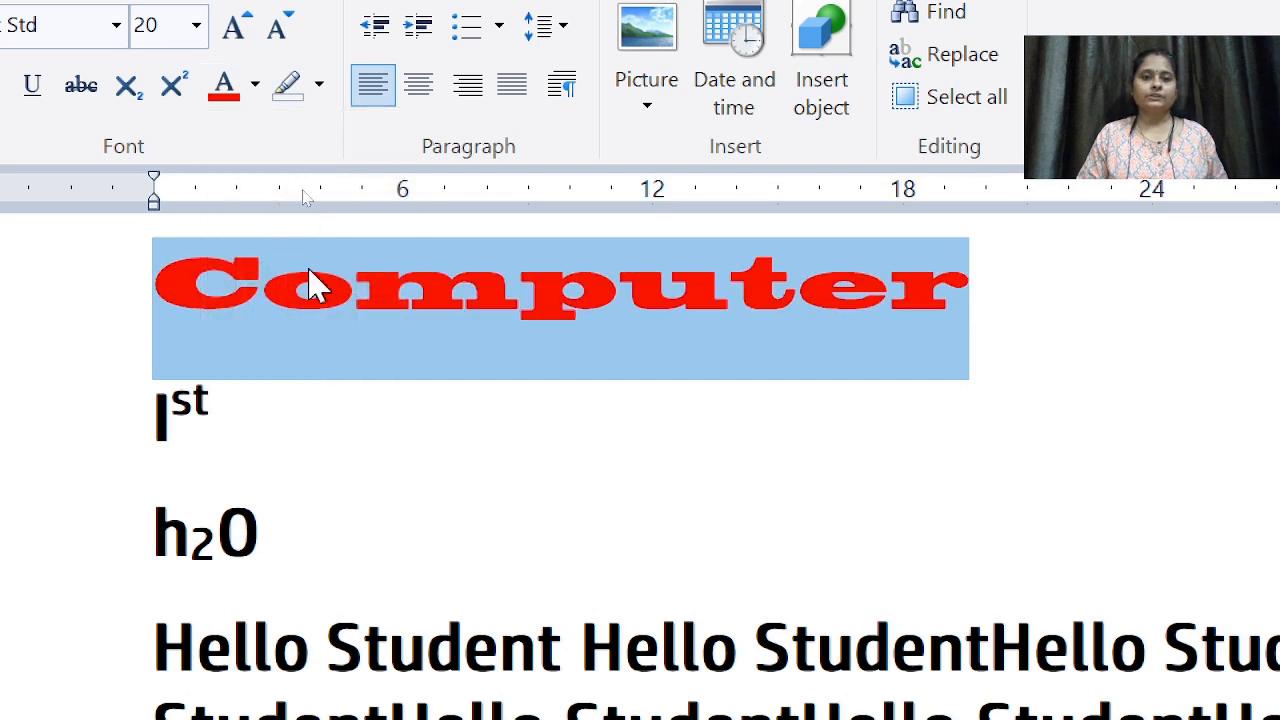
click(310, 295)
drag(166, 277, 960, 294)
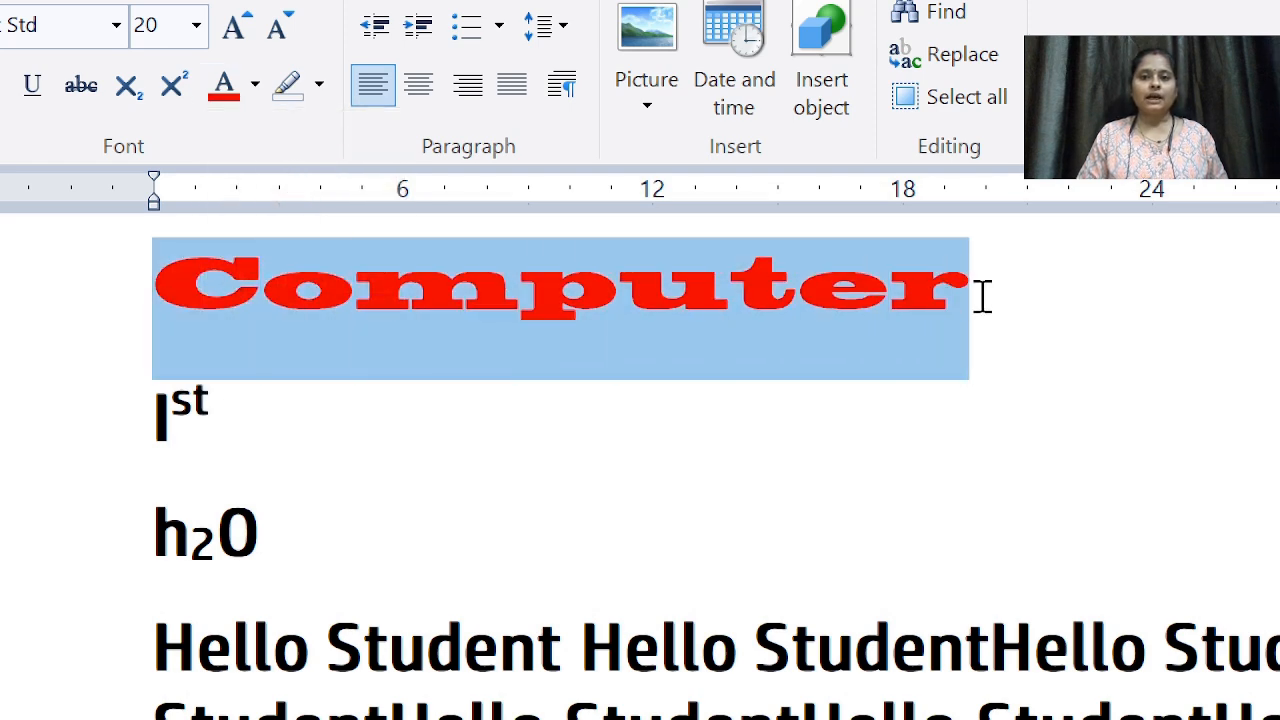
click(256, 84)
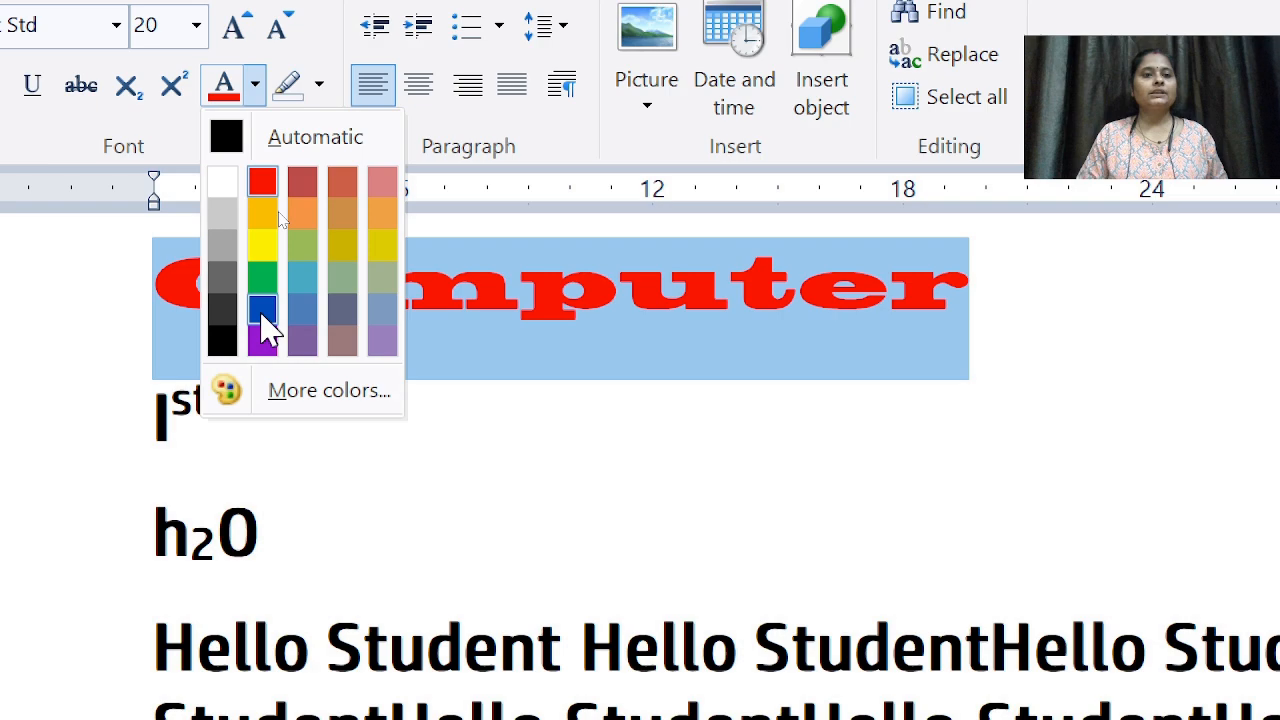
click(262, 310)
click(383, 395)
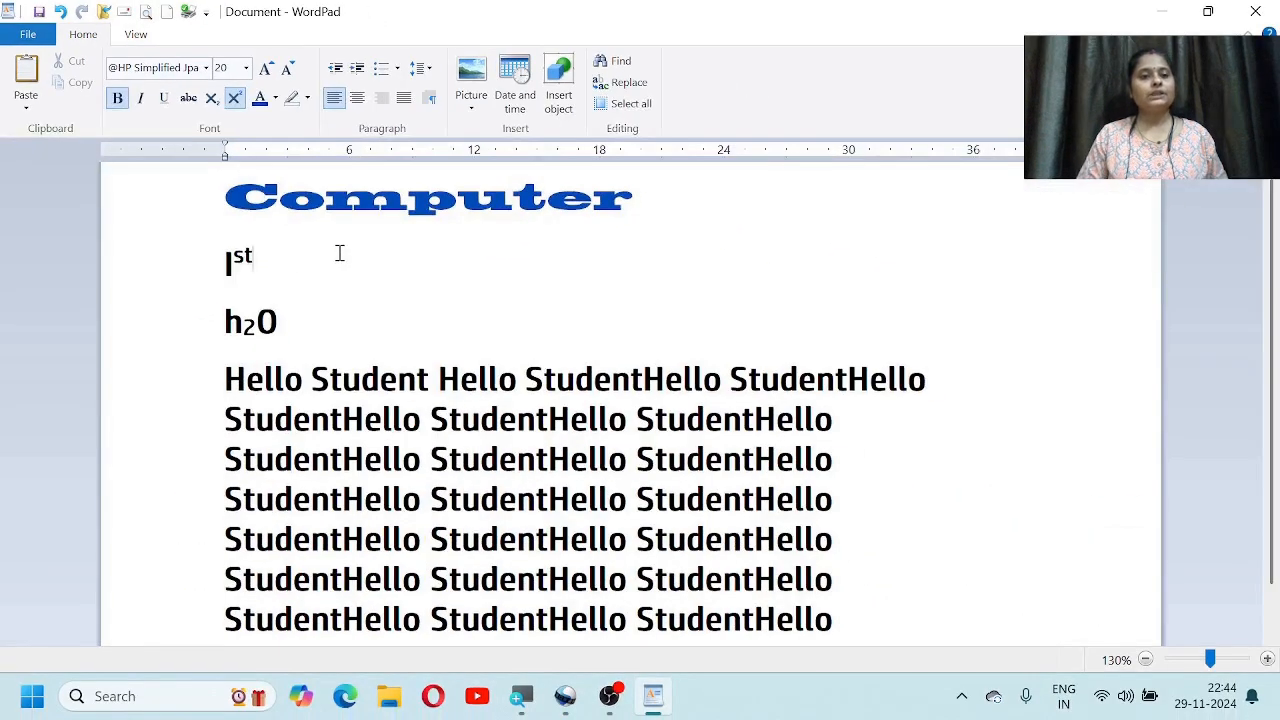
Step: Turn the text from Ist to the last line red, then make the last line yellow
drag(213, 260, 829, 617)
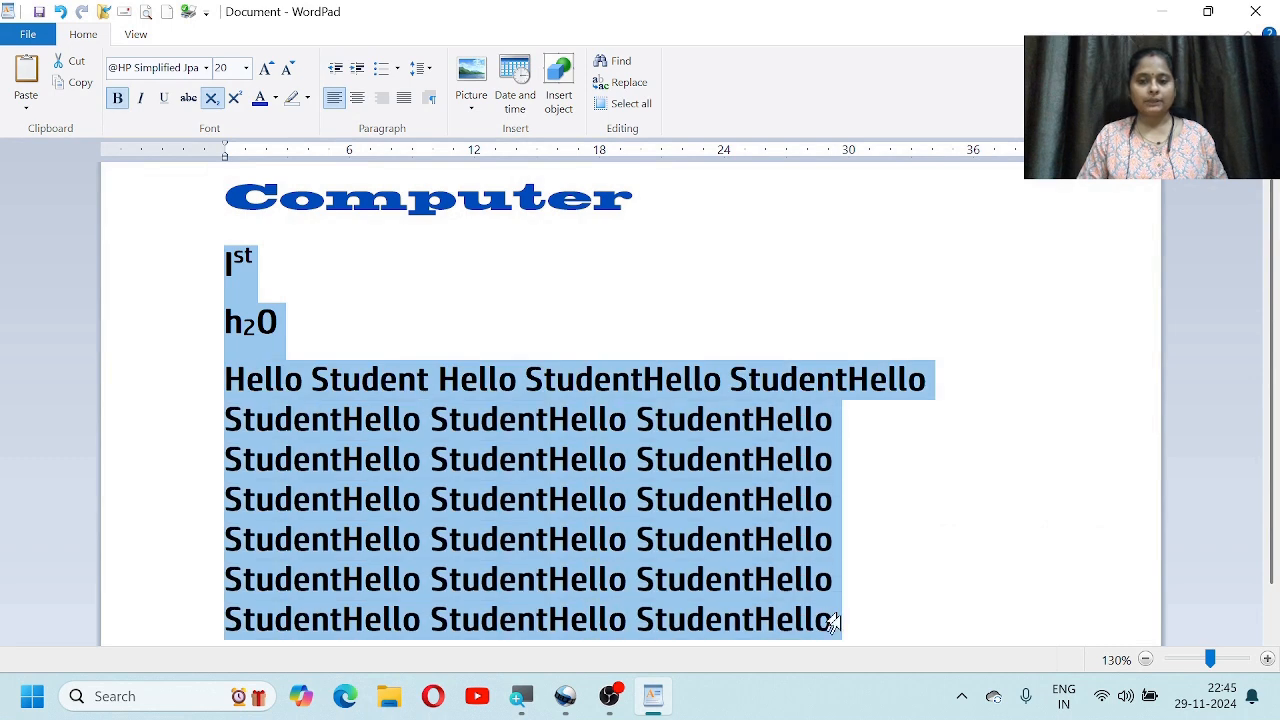
click(275, 98)
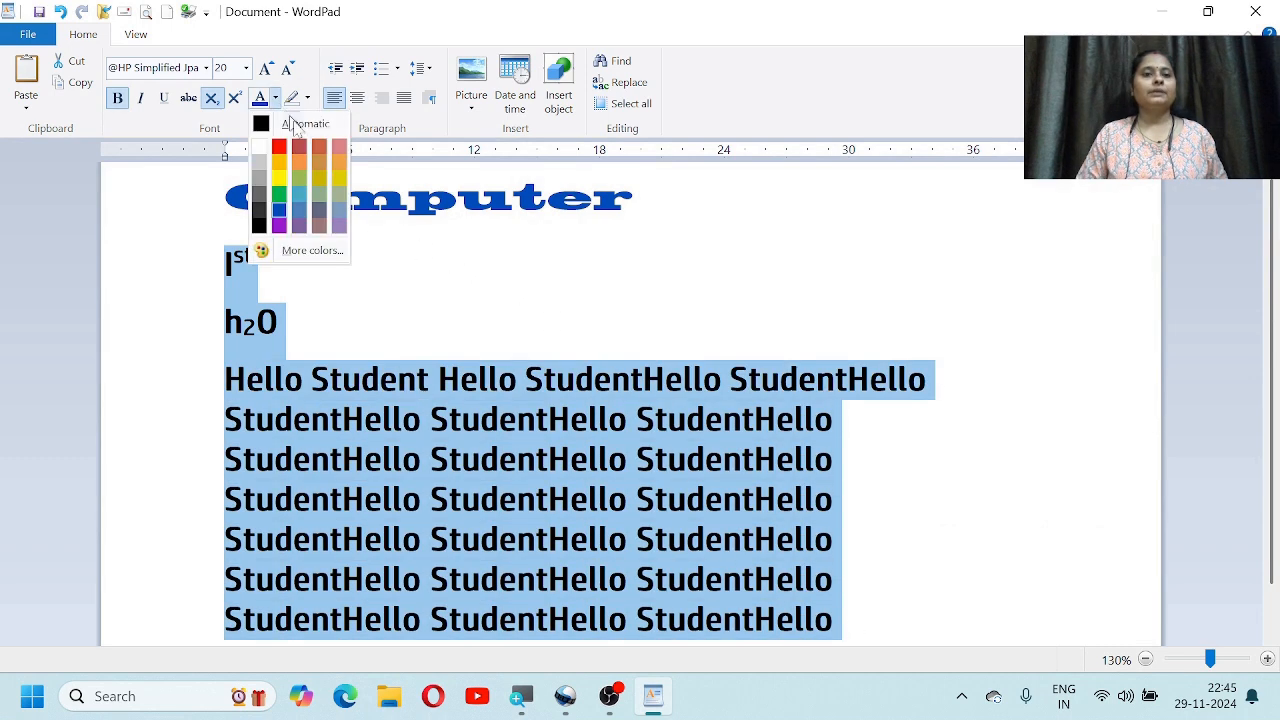
click(279, 147)
click(484, 417)
scroll(490, 408, down, 1)
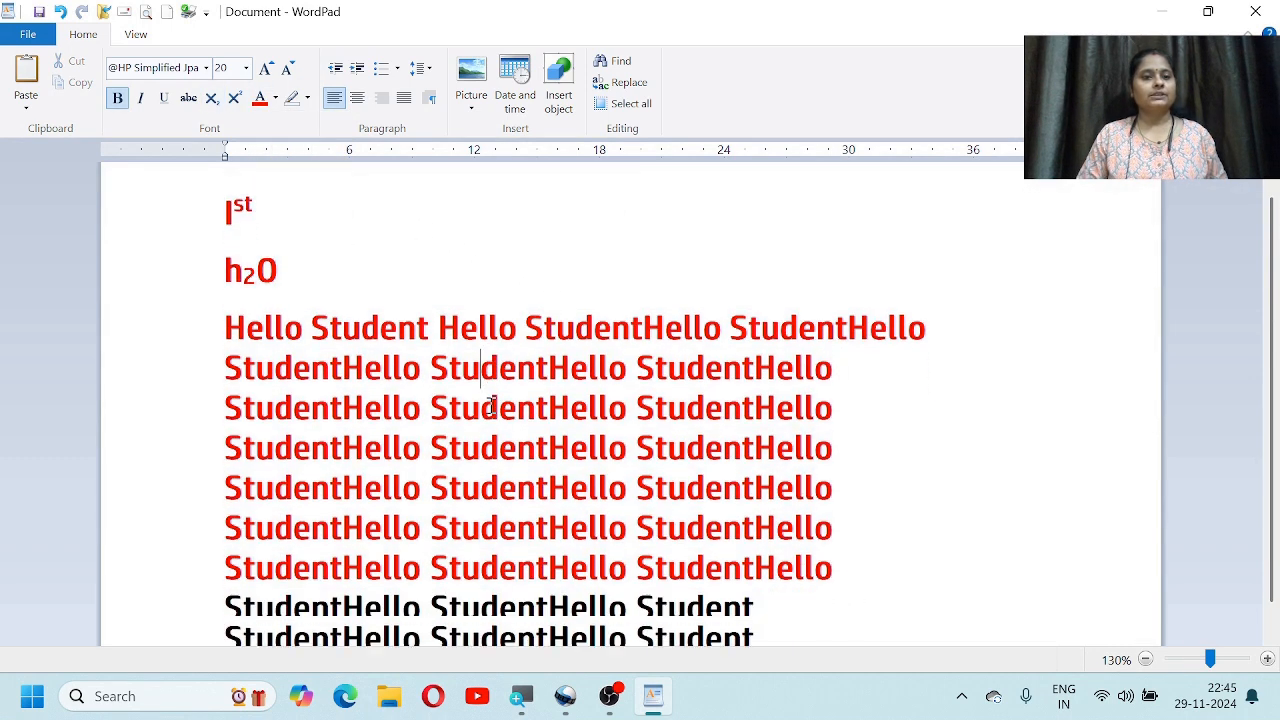
drag(770, 622, 289, 593)
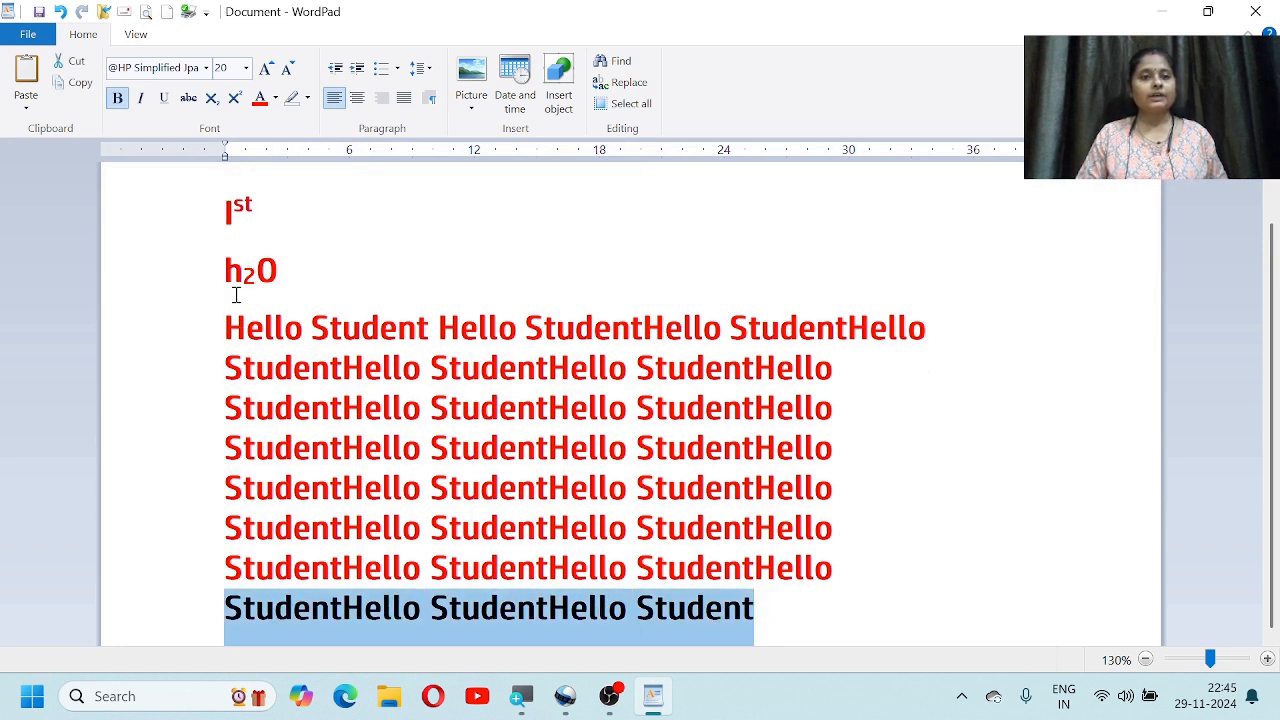
click(275, 98)
click(279, 177)
Step: Recolour the first Hello Student line dark blue and the third and part of the fourth lines teal
drag(226, 320, 870, 323)
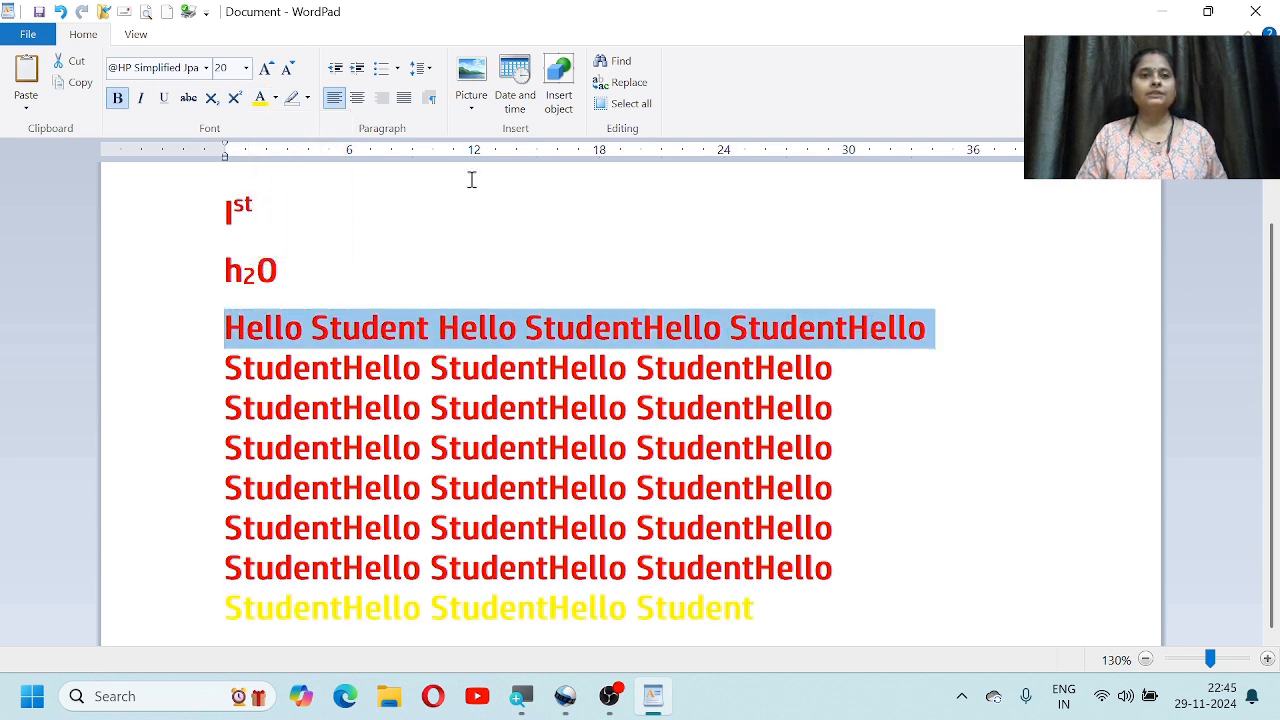
click(275, 98)
click(274, 222)
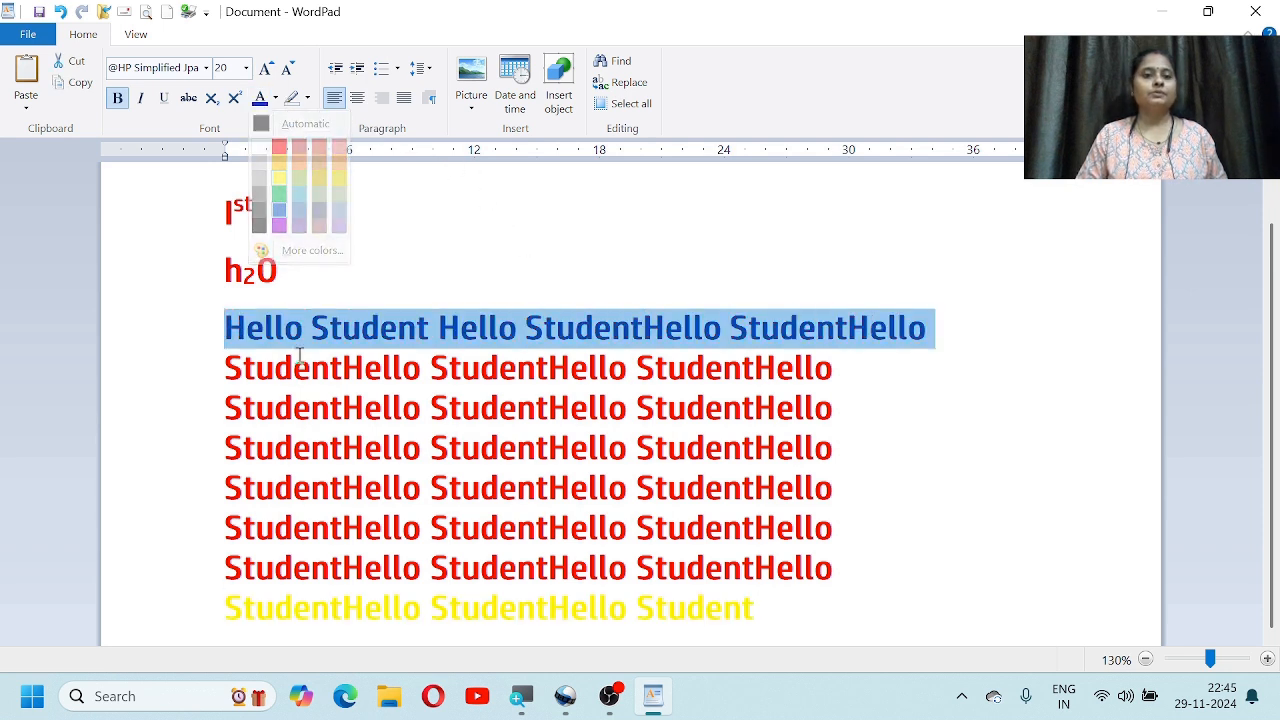
drag(228, 395, 636, 450)
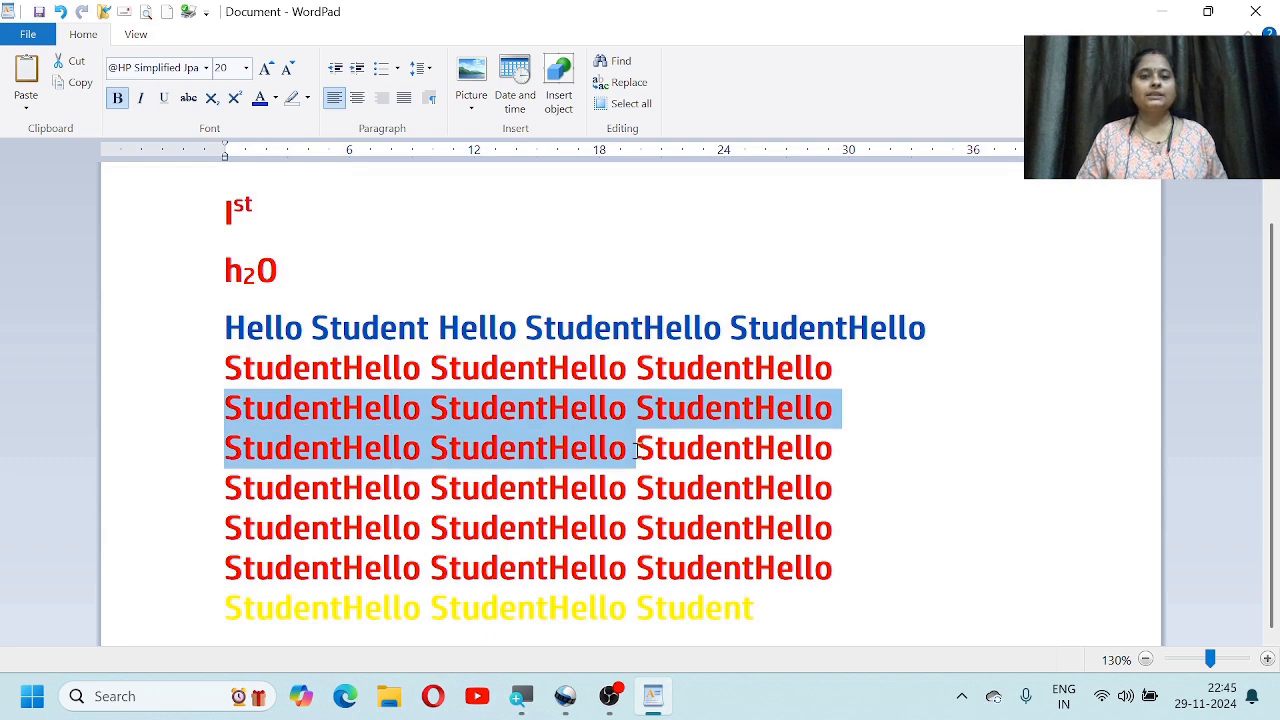
click(275, 98)
click(312, 198)
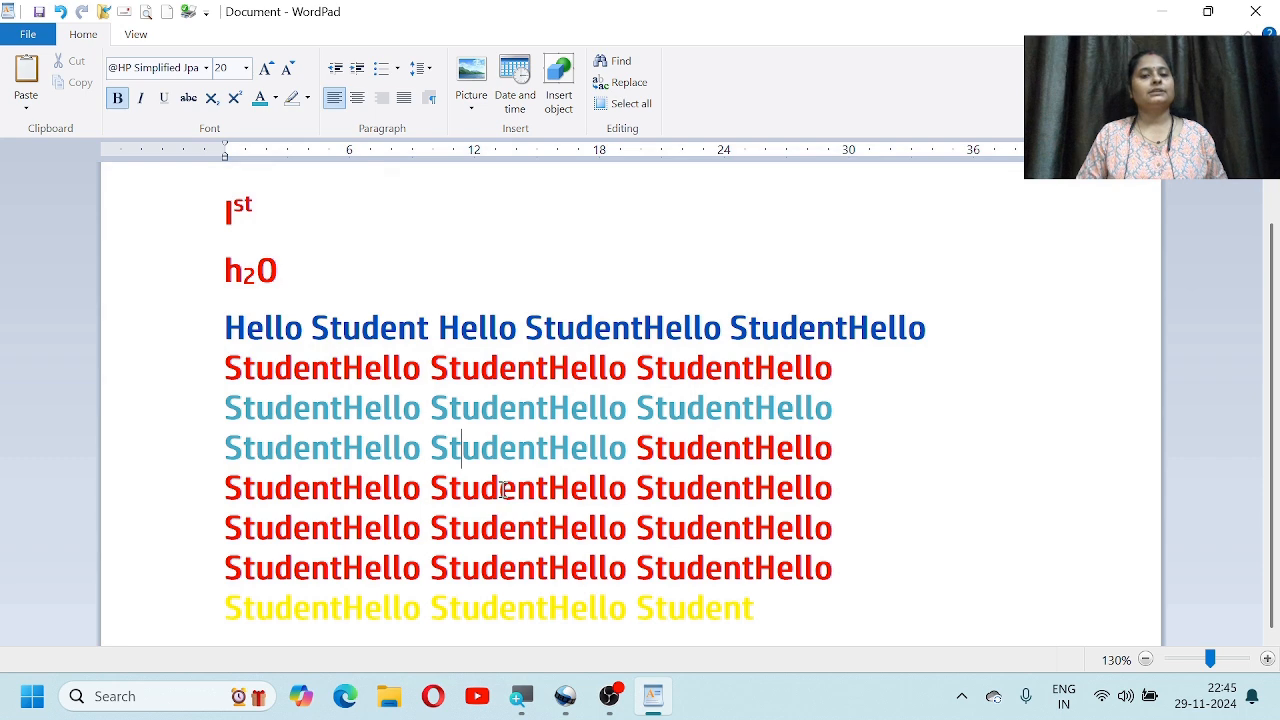
scroll(503, 489, up, 1)
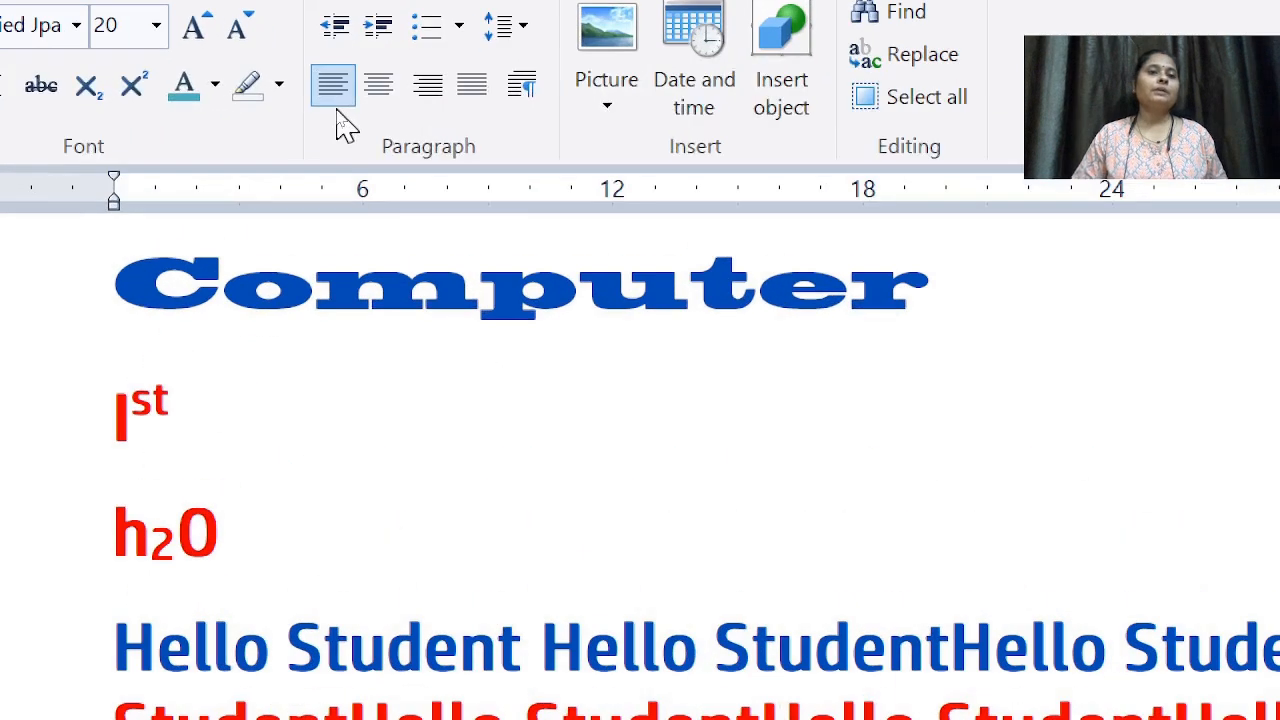
Step: Give the middle StudentHello on line four a red highlight
click(279, 92)
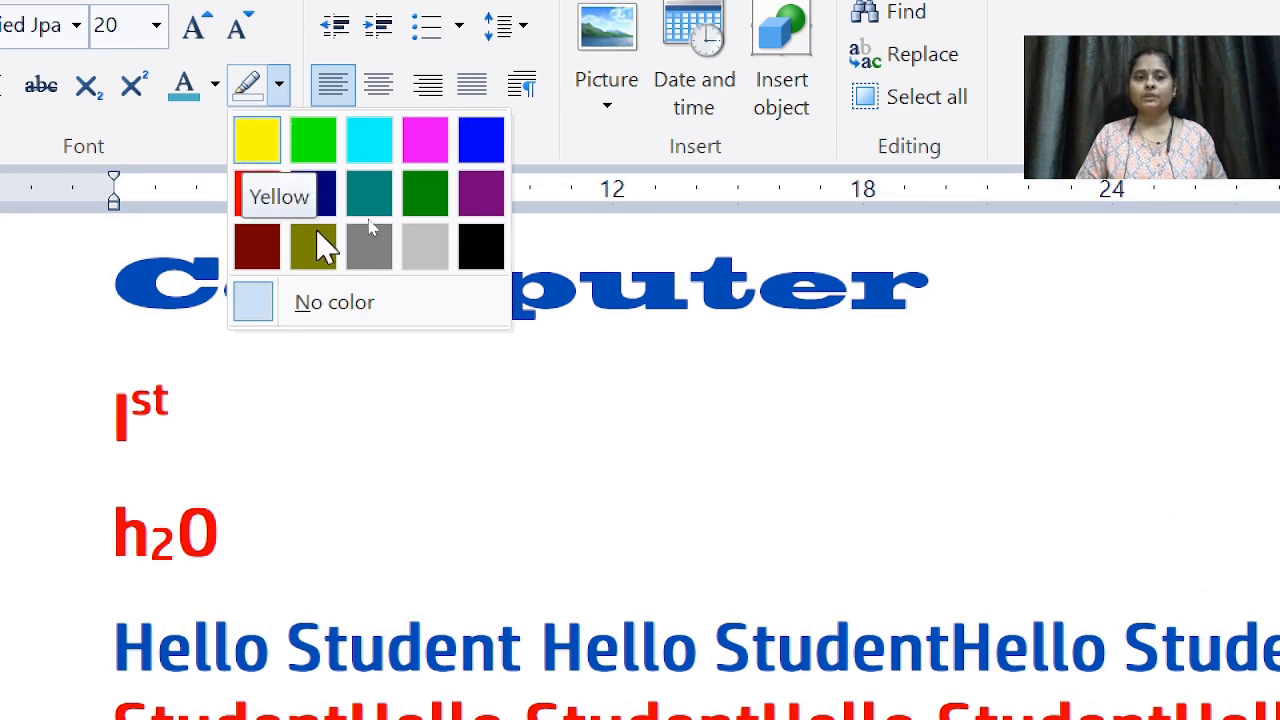
click(252, 143)
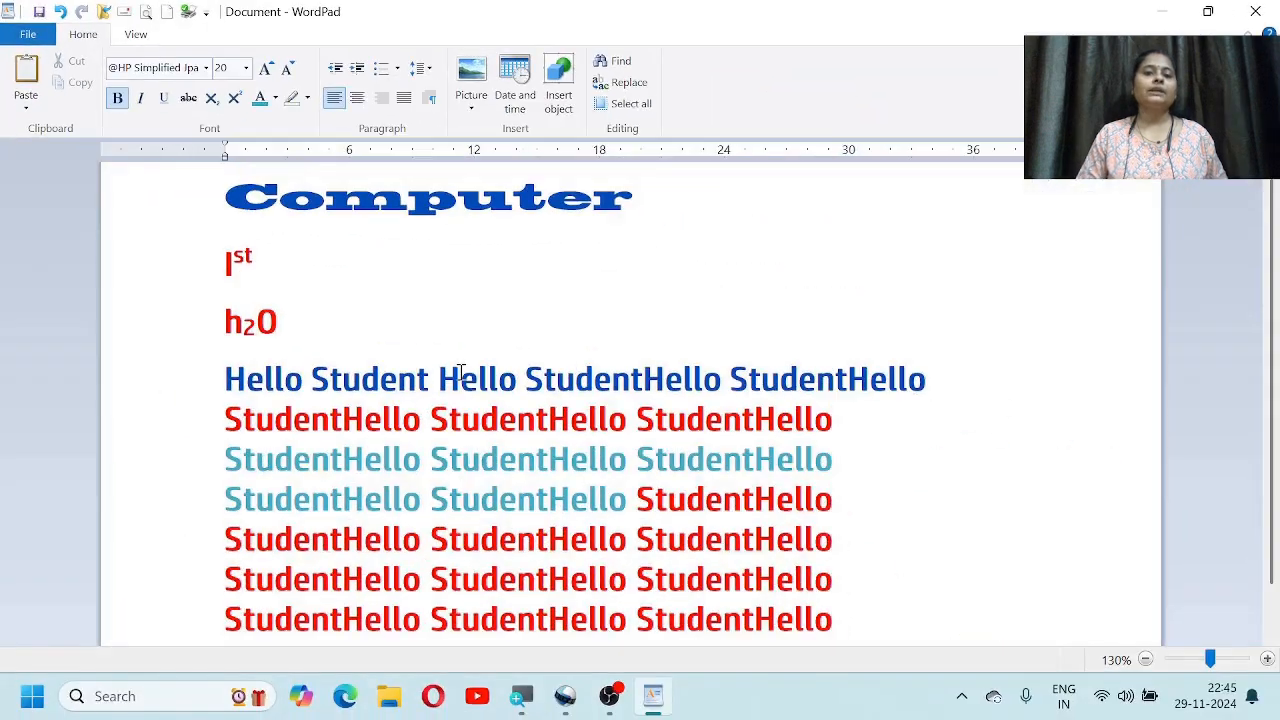
scroll(518, 506, down, 1)
drag(626, 450, 429, 452)
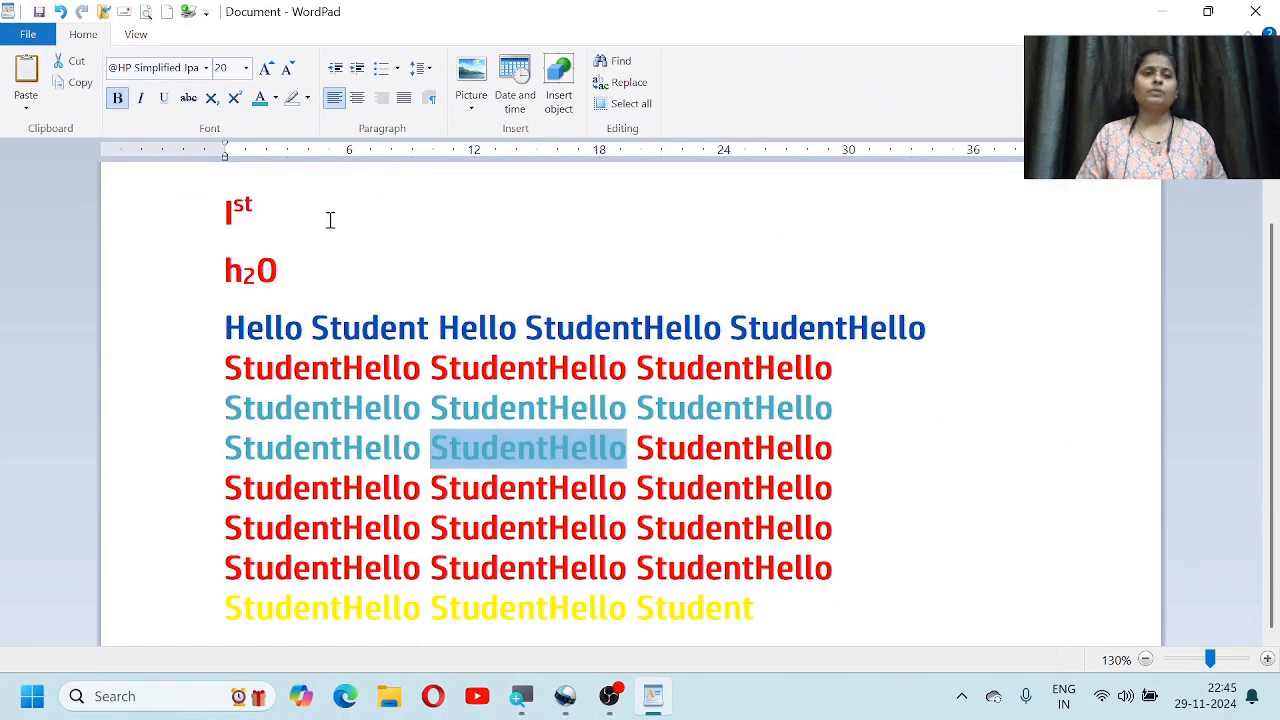
click(308, 98)
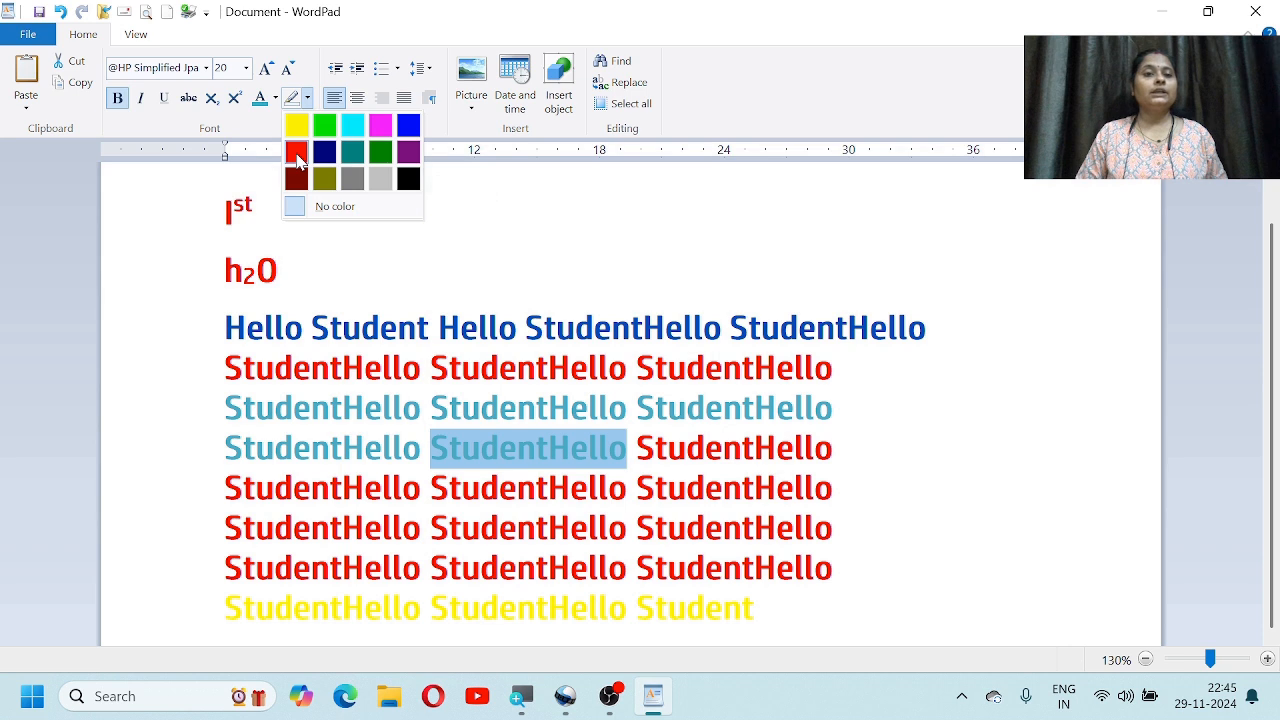
click(296, 152)
click(536, 366)
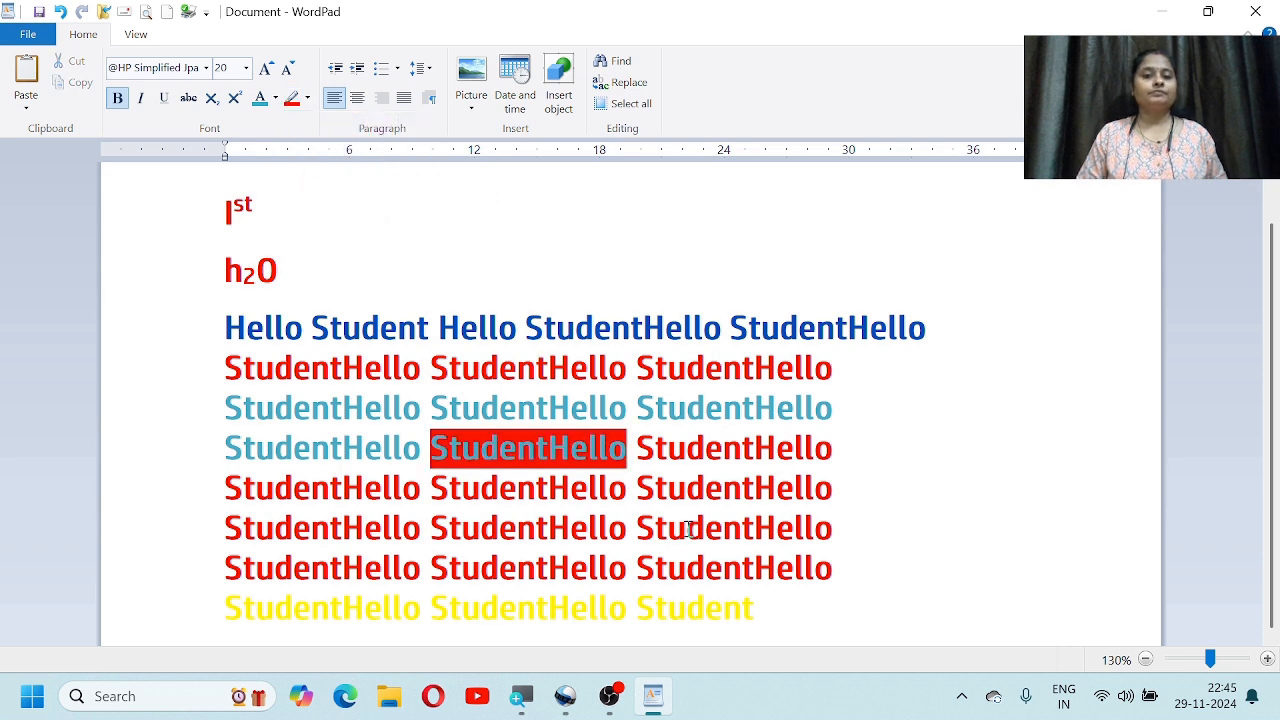
Step: Give the first StudentHello on line two a yellow highlight
drag(631, 551, 224, 566)
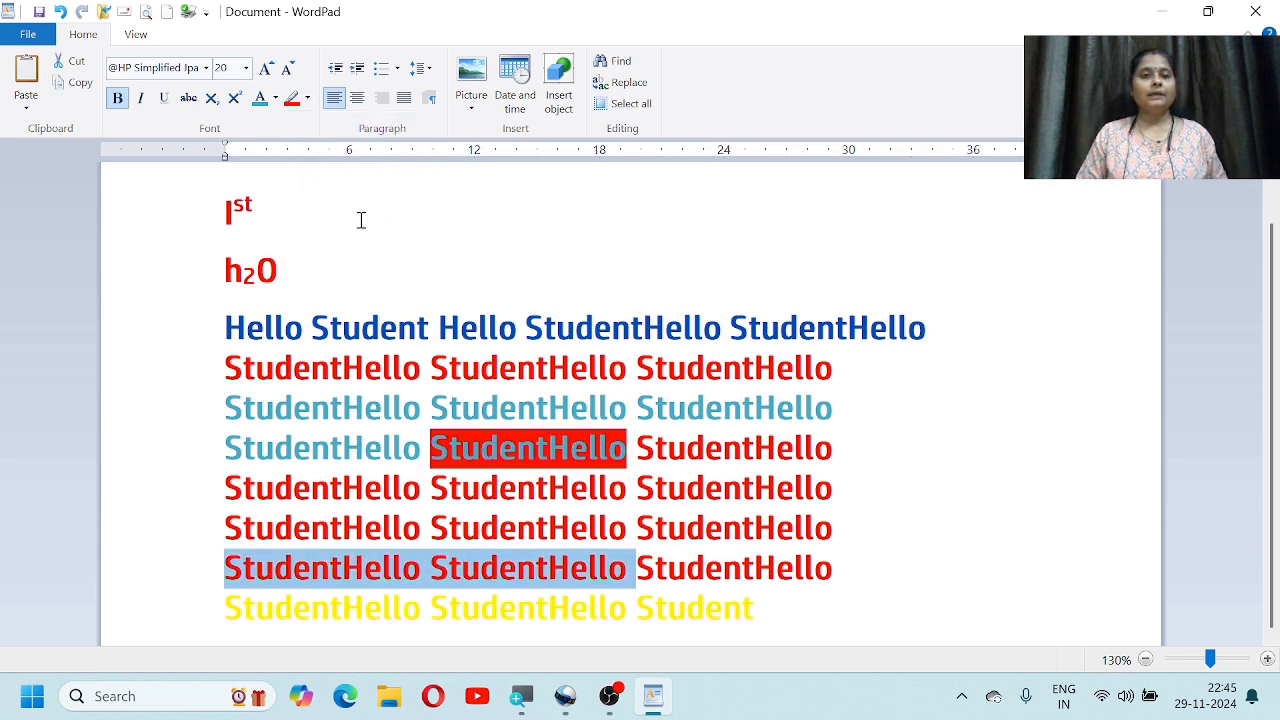
click(333, 303)
drag(432, 370, 315, 370)
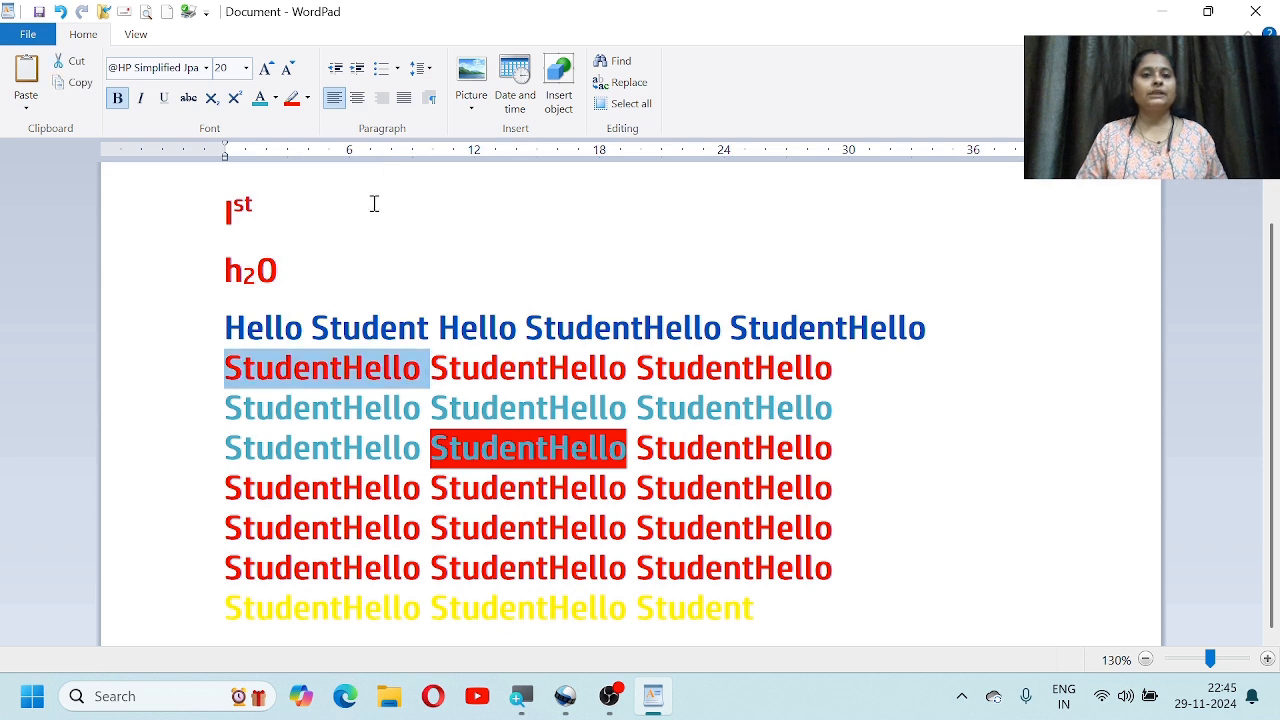
click(307, 98)
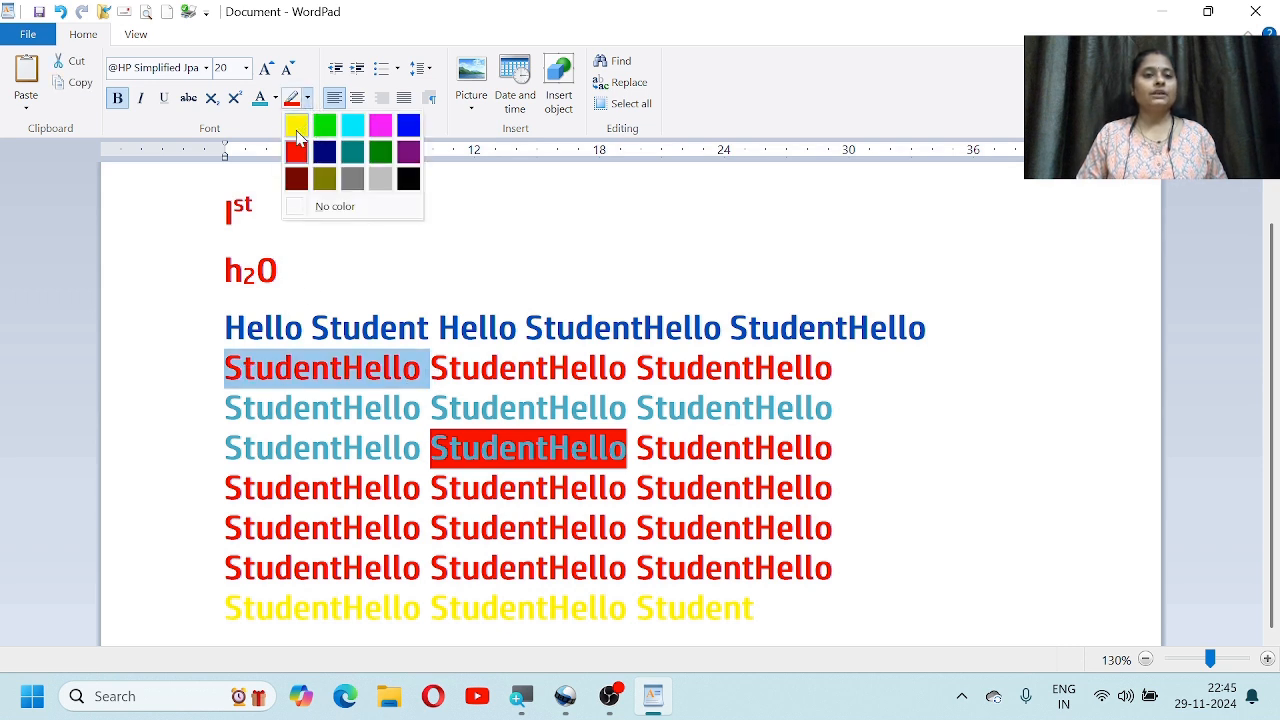
click(296, 128)
click(330, 488)
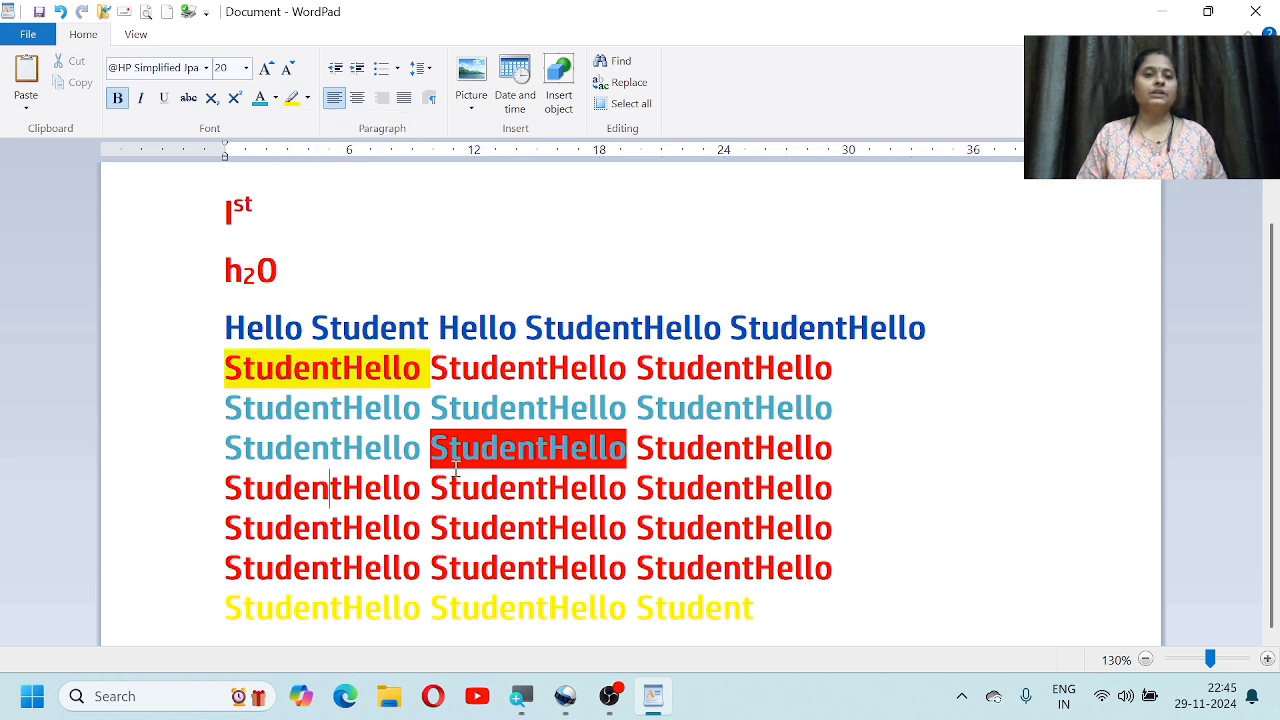